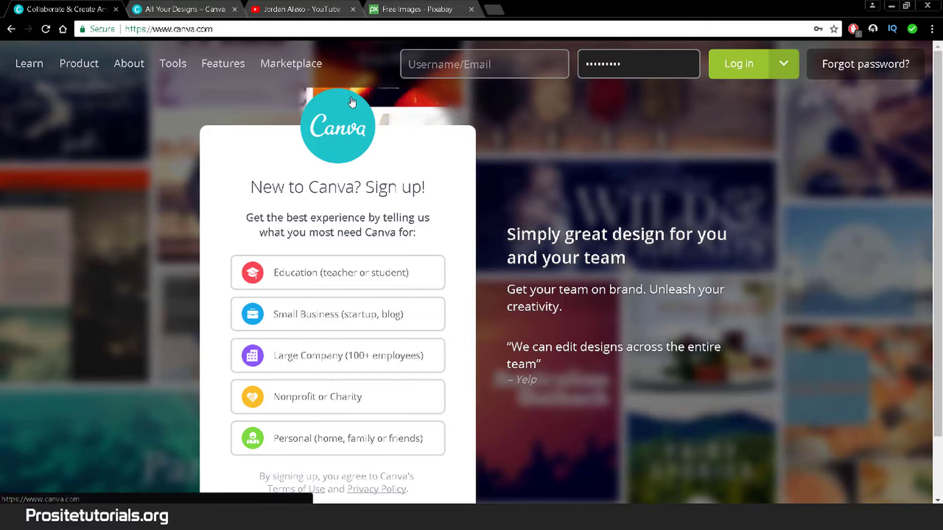
Examine the sign-up options on the Canva home page
mouse_move(273, 82)
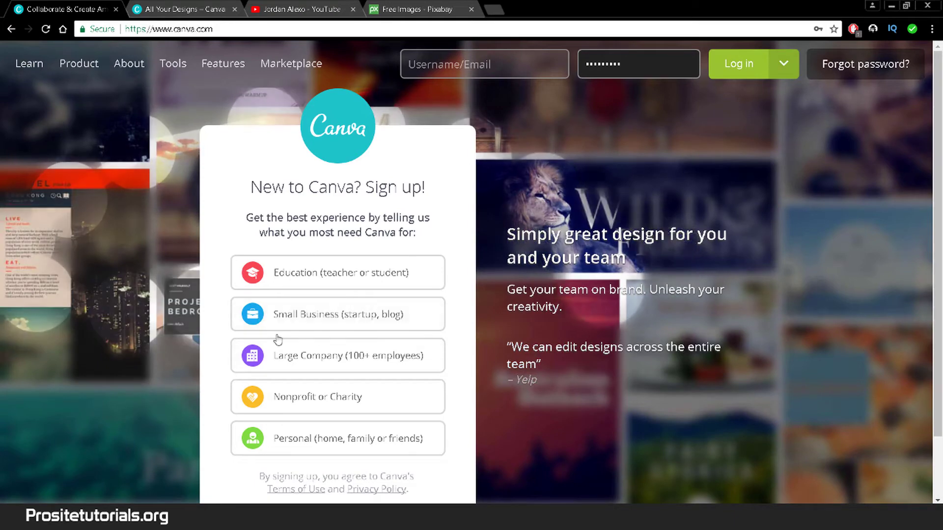
scroll(157, 288, down, 1)
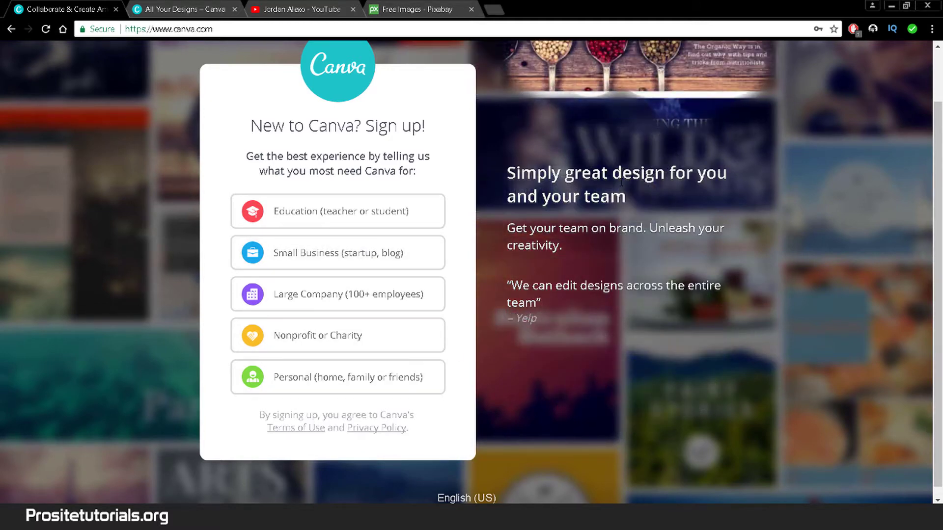
scroll(552, 118, up, 1)
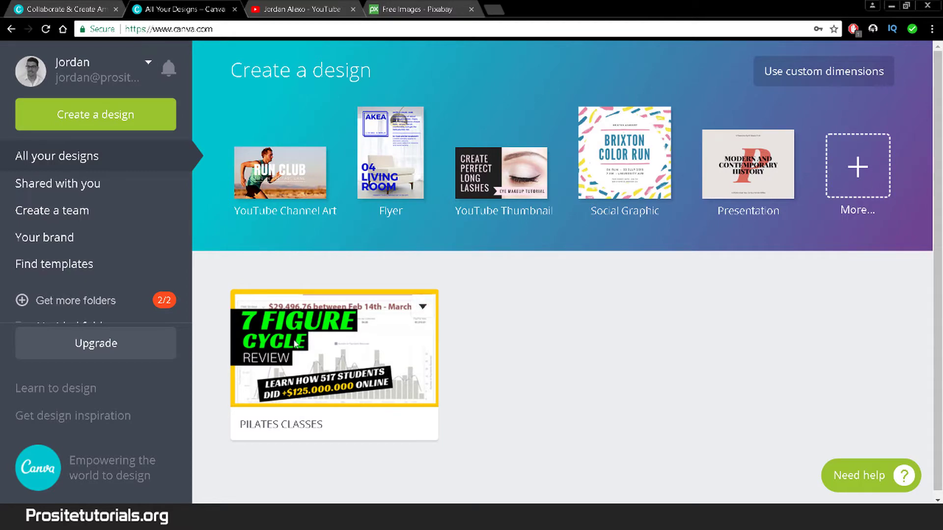
Switch to the YouTube channel page, examine the uploaded video thumbnails, and return to the Canva designs page
click(301, 9)
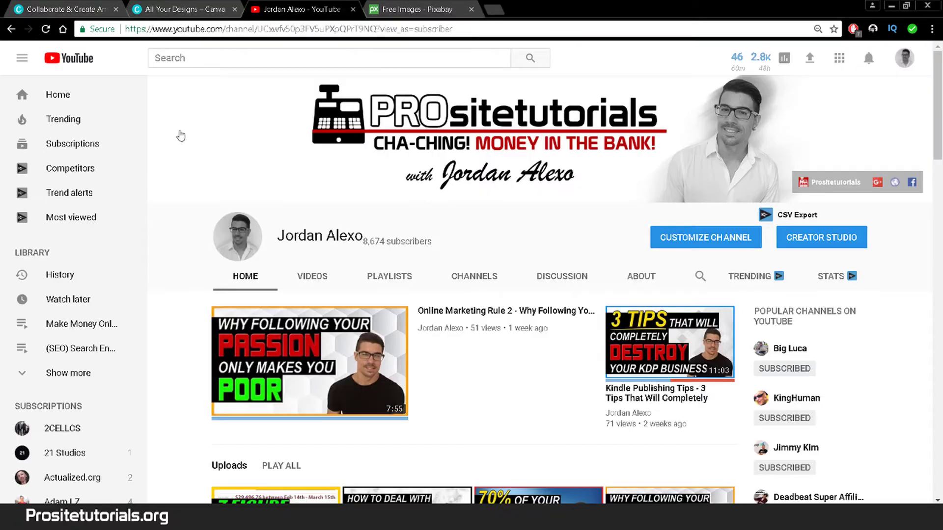
scroll(277, 412, down, 2)
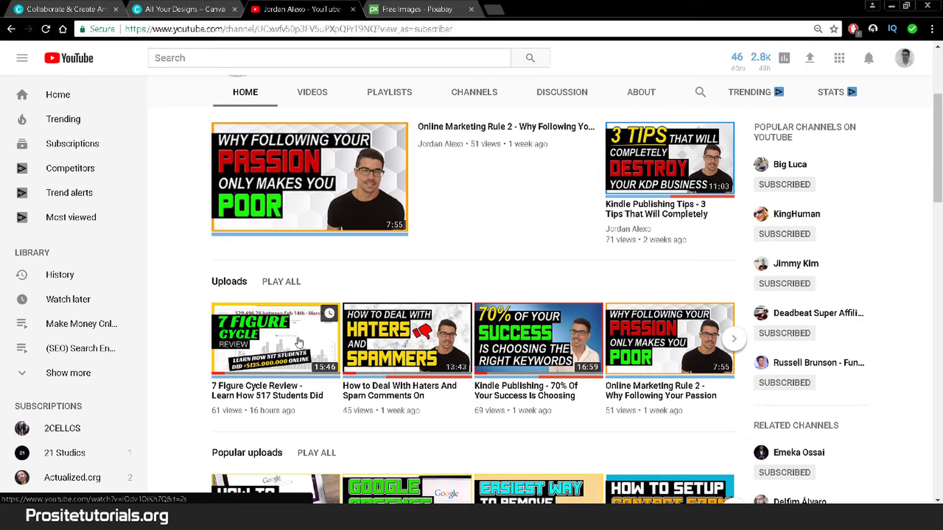
click(181, 9)
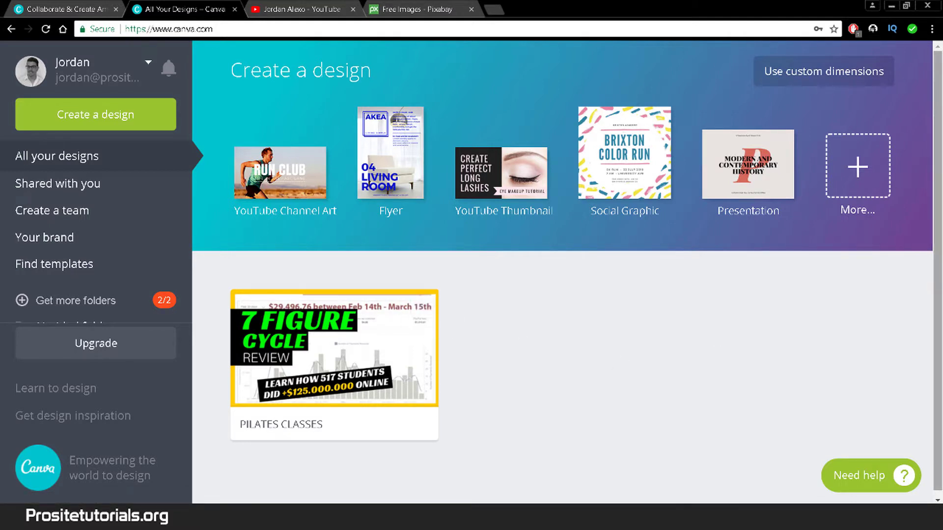
Open the full list of design types and find the Social Media & Email Headers category
click(859, 183)
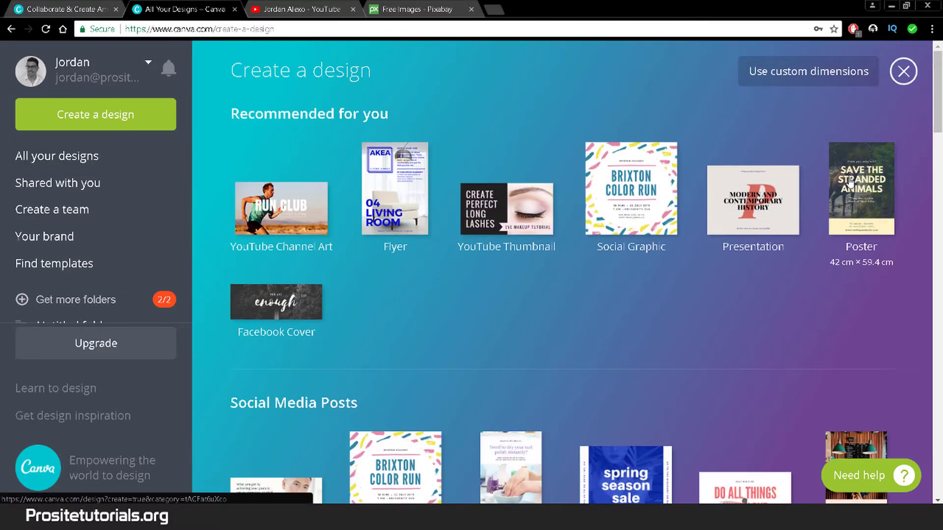
scroll(800, 207, down, 3)
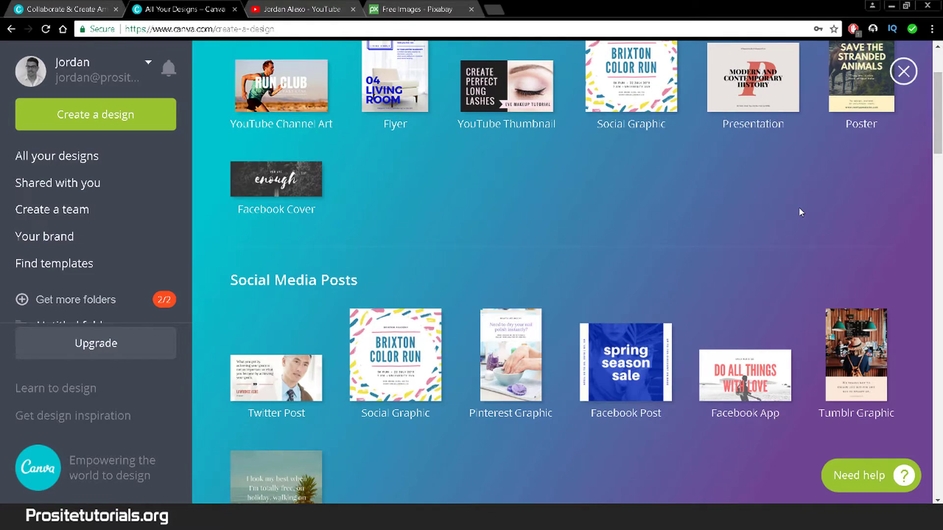
scroll(800, 208, down, 7)
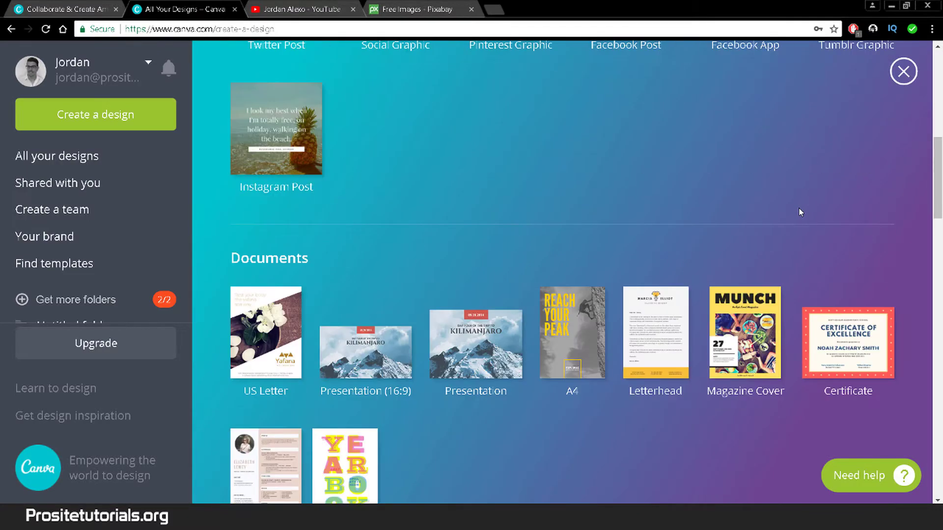
scroll(799, 211, down, 4)
scroll(798, 211, down, 7)
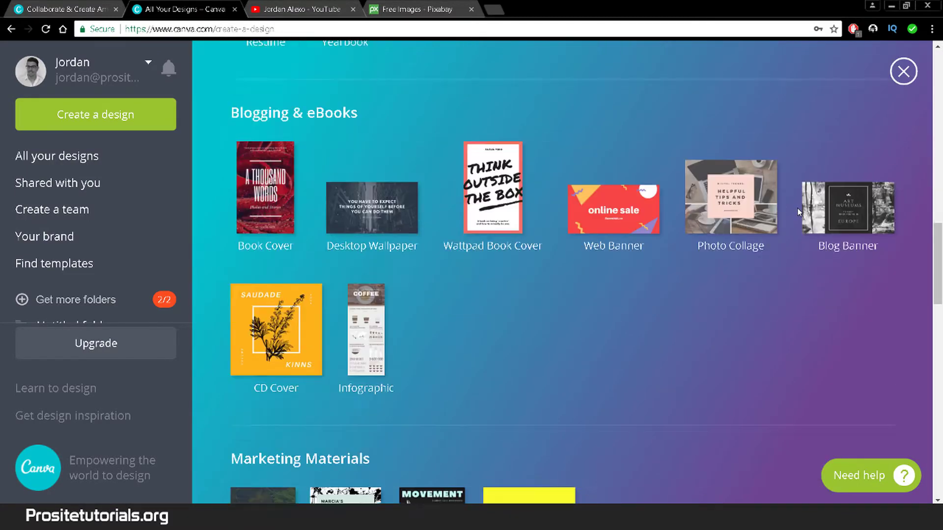
scroll(798, 211, down, 15)
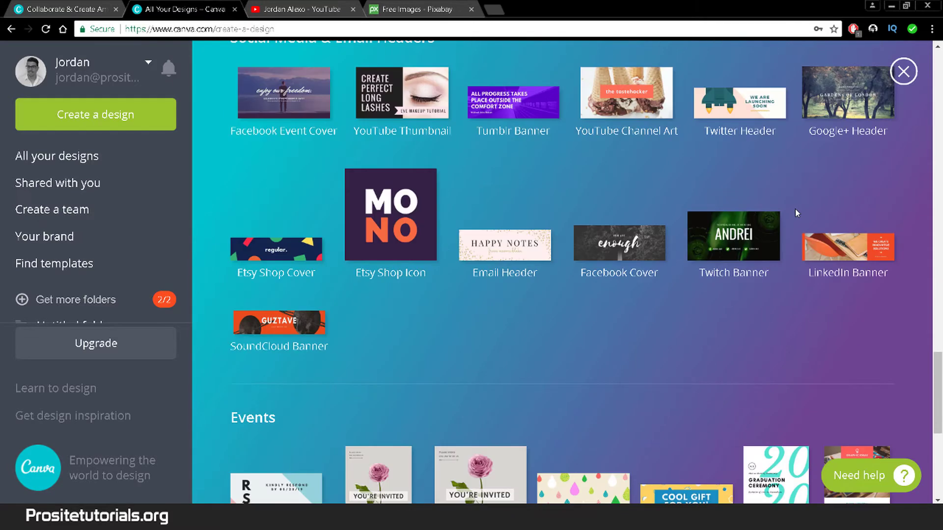
scroll(796, 212, up, 2)
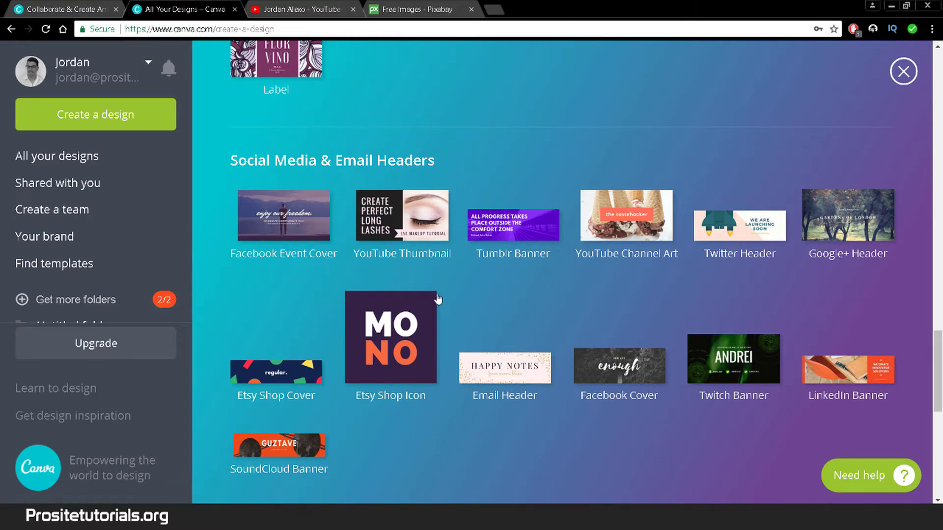
Open a blank YouTube Channel Art design in a new tab and compare it with the banner on the YouTube channel
click(294, 8)
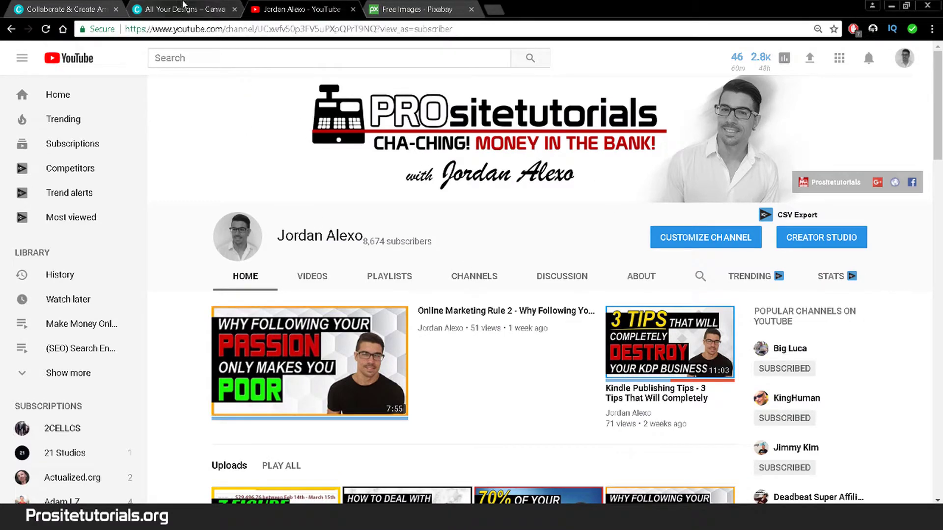
click(183, 6)
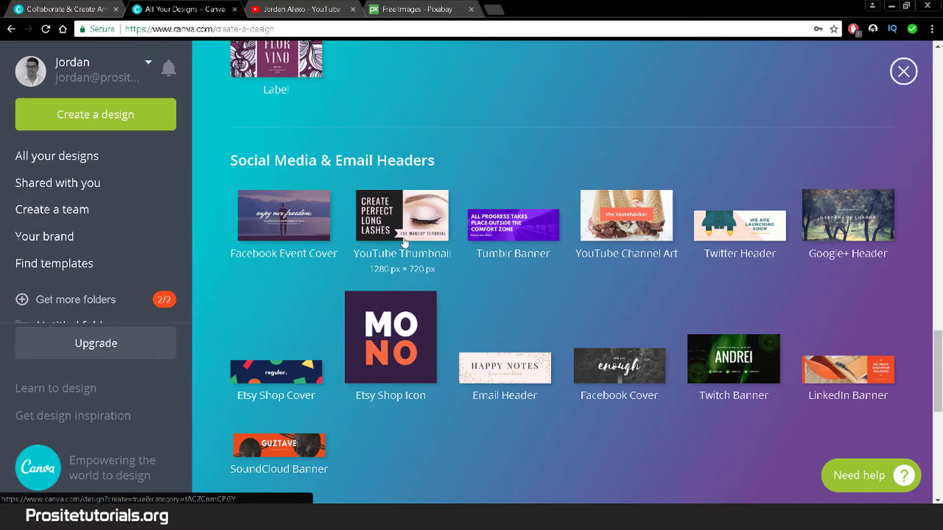
right_click(644, 234)
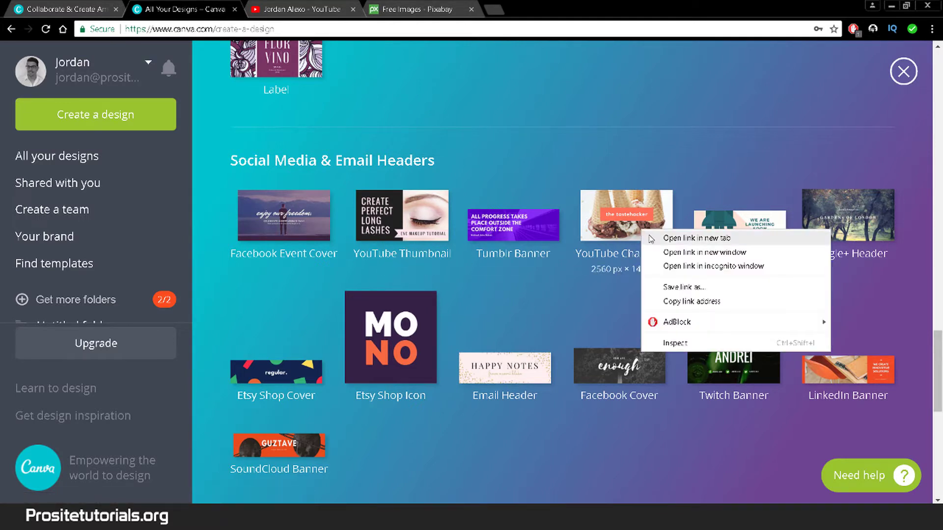
click(697, 238)
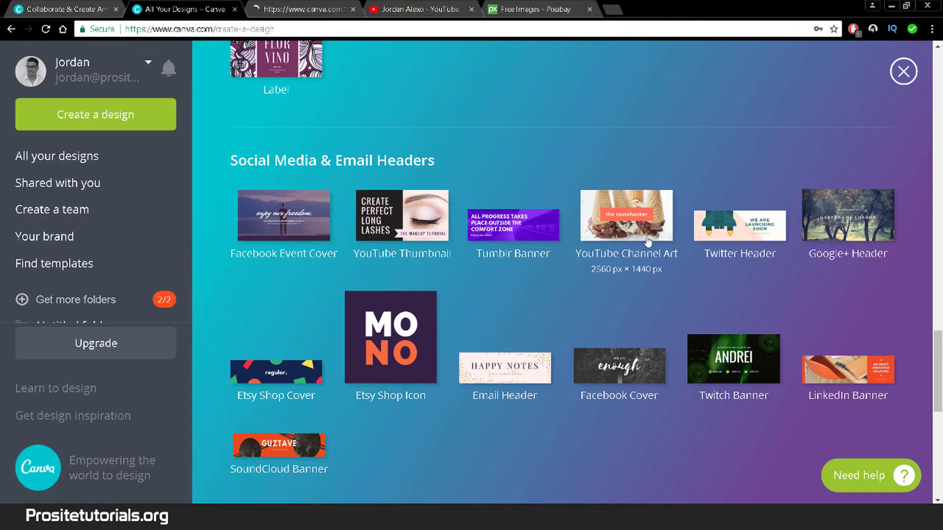
click(280, 5)
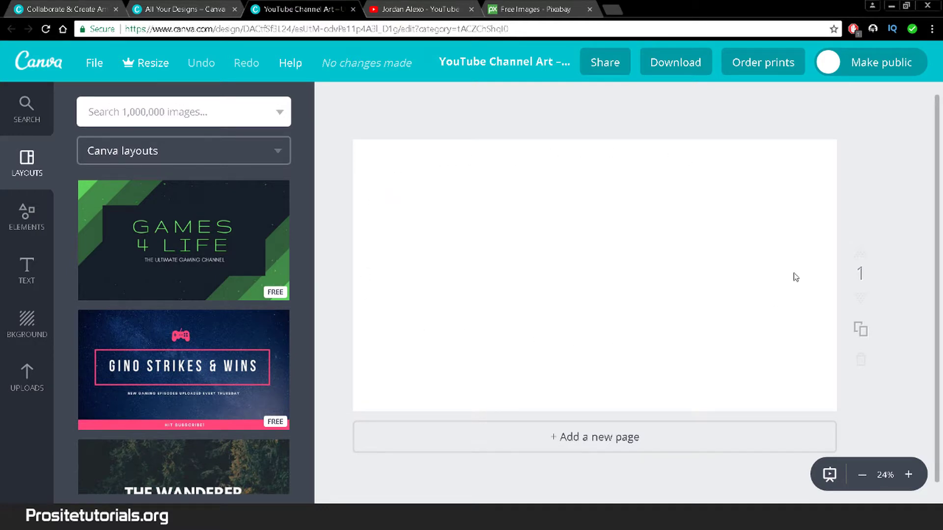
key(ctrl+Tab)
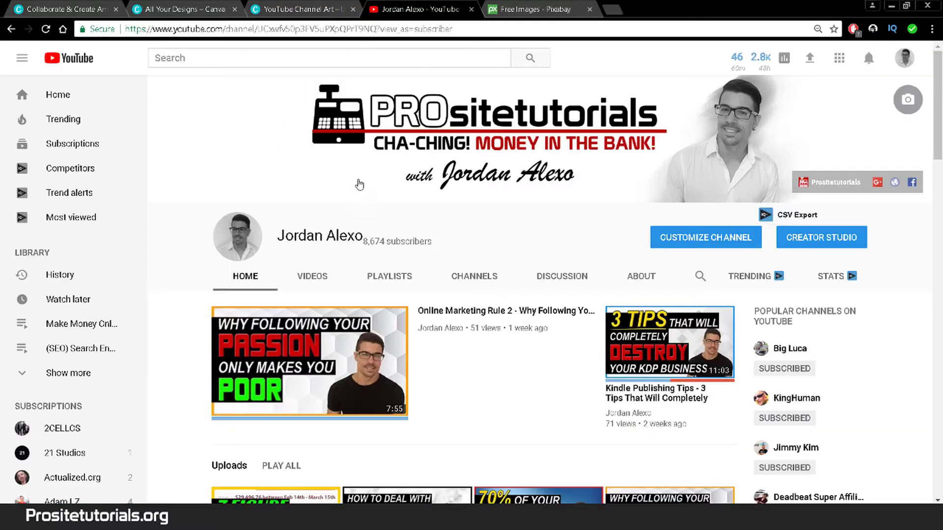
click(288, 5)
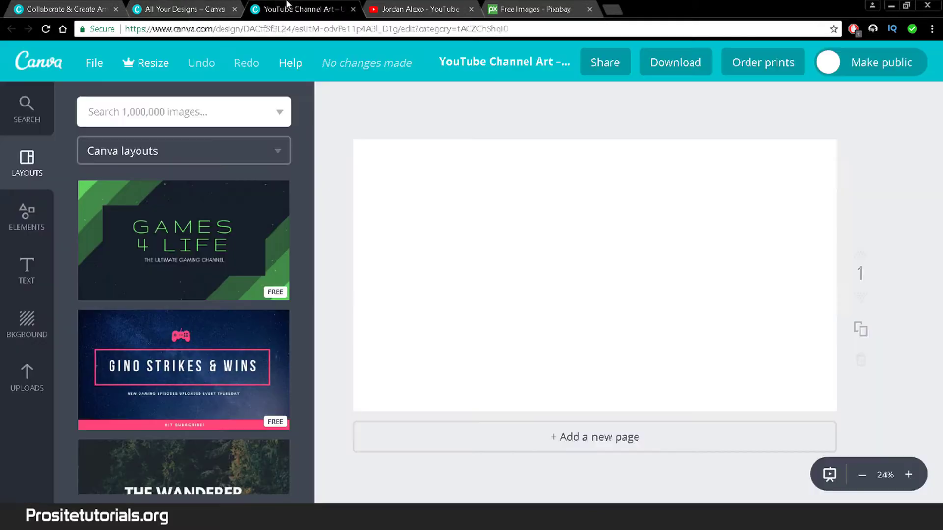
Find the retro music covers layout with cassette tapes, apply it to the blank channel art page, and select its title text group
scroll(157, 290, down, 7)
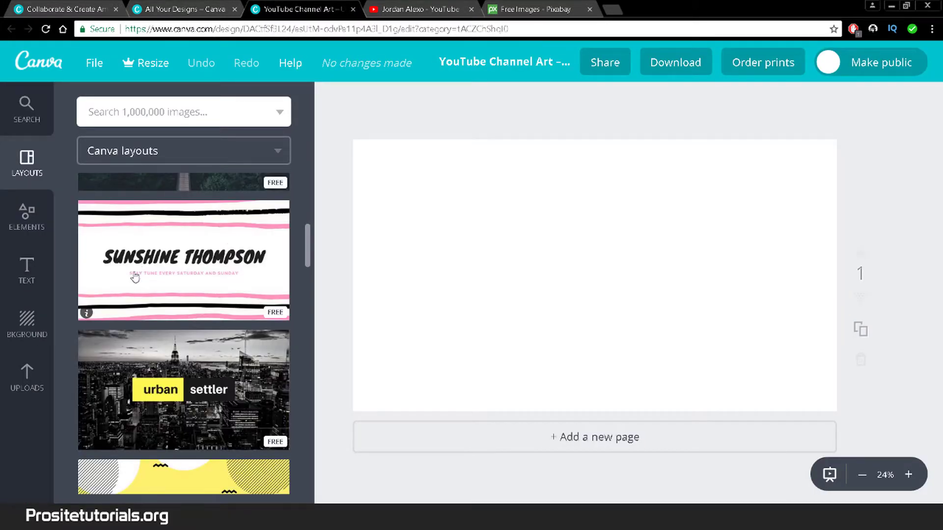
scroll(135, 272, down, 1)
scroll(182, 260, down, 2)
scroll(183, 265, down, 10)
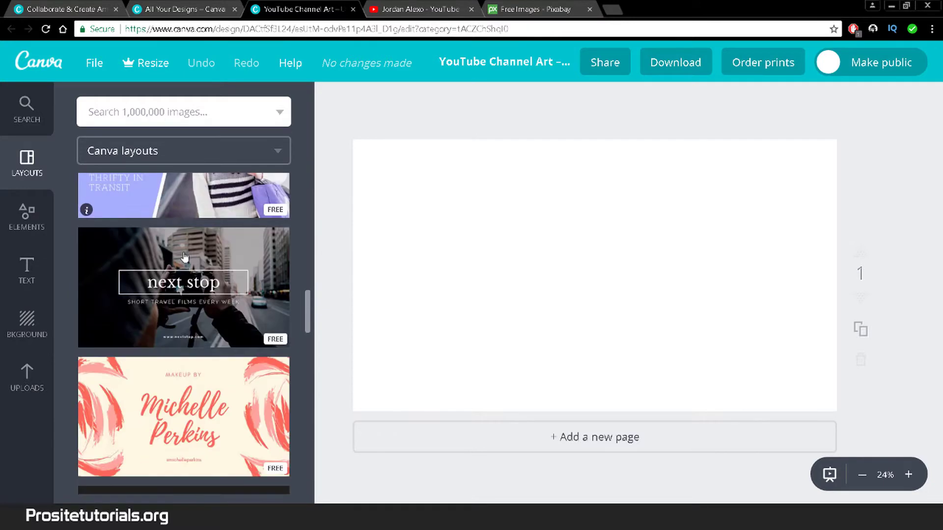
scroll(184, 257, down, 12)
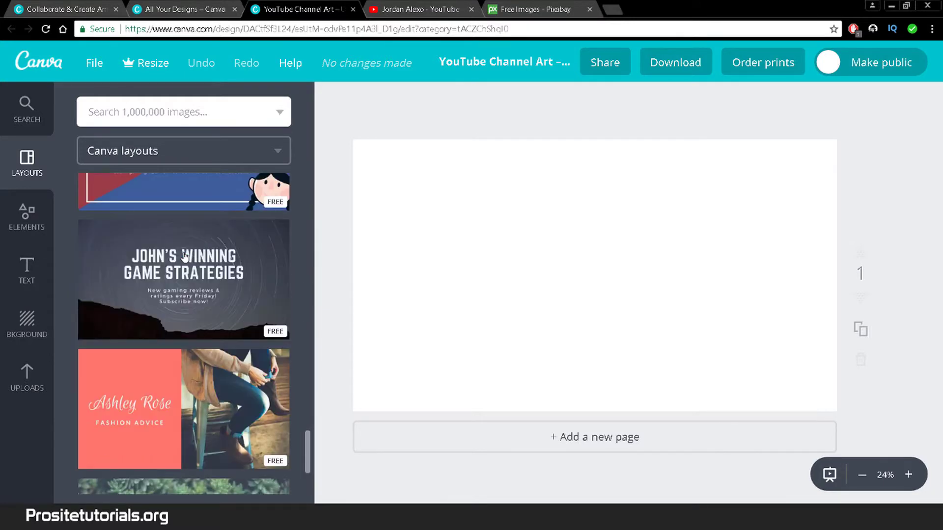
scroll(184, 257, down, 12)
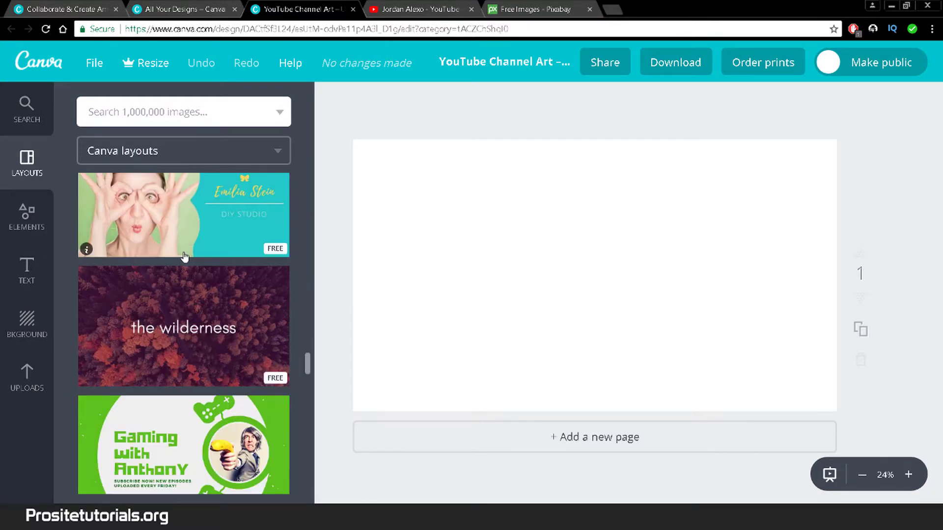
scroll(185, 257, down, 10)
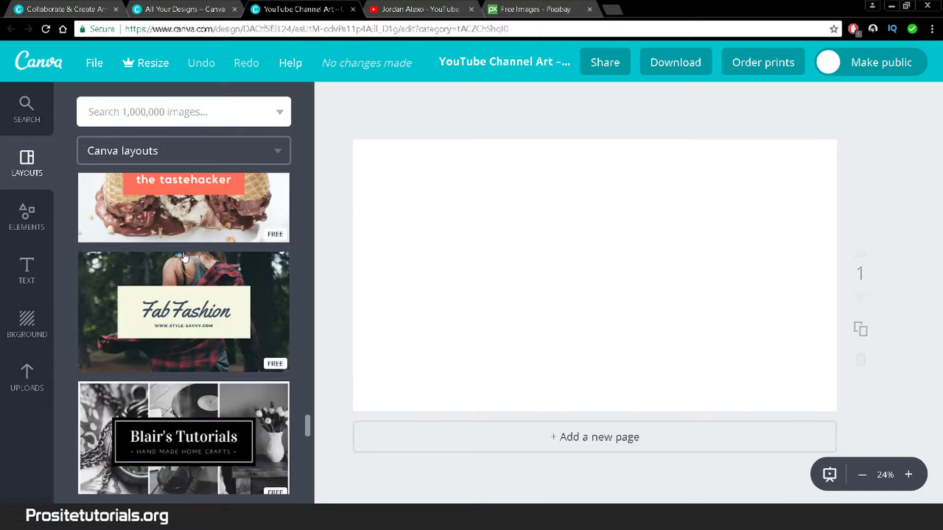
scroll(184, 257, down, 10)
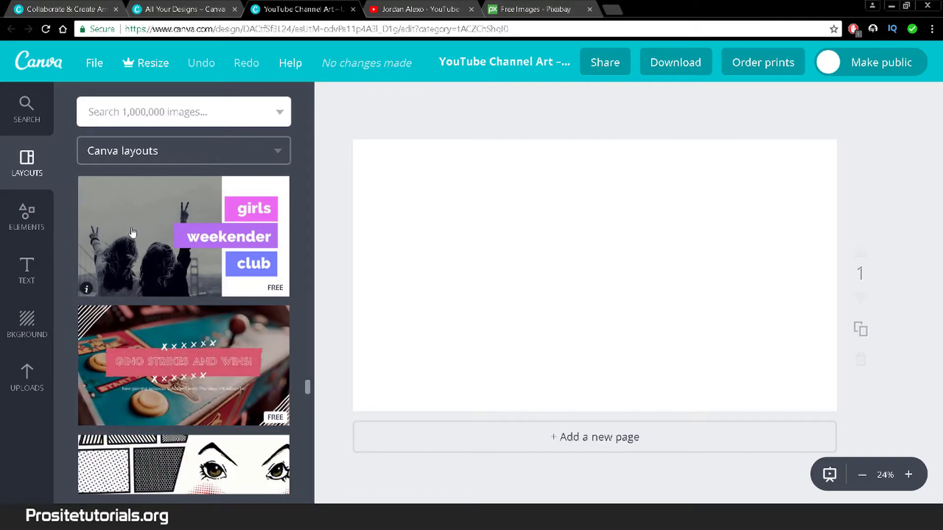
scroll(174, 268, down, 10)
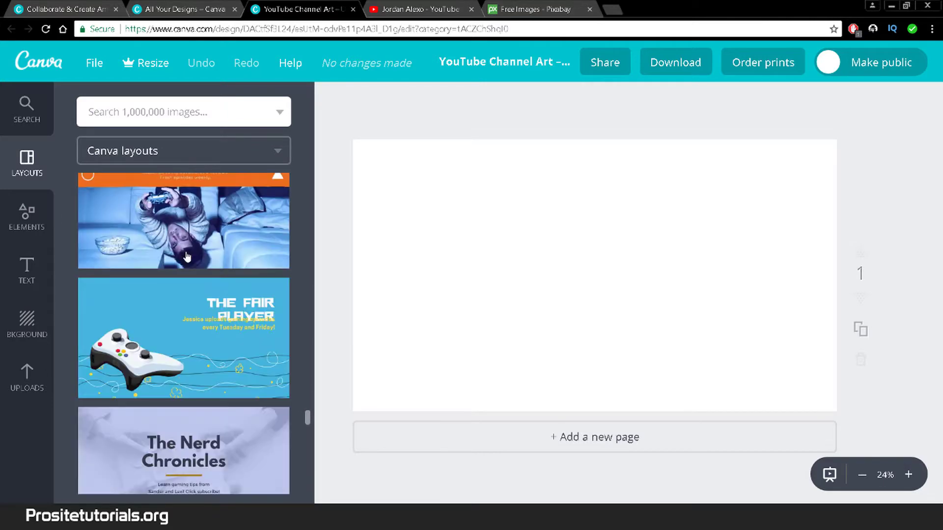
scroll(178, 324, down, 4)
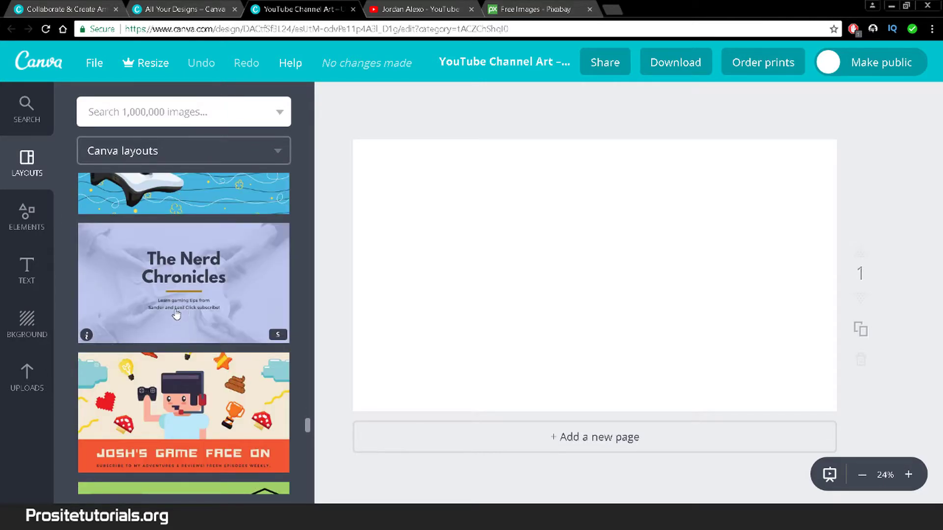
scroll(173, 339, down, 3)
scroll(172, 340, down, 4)
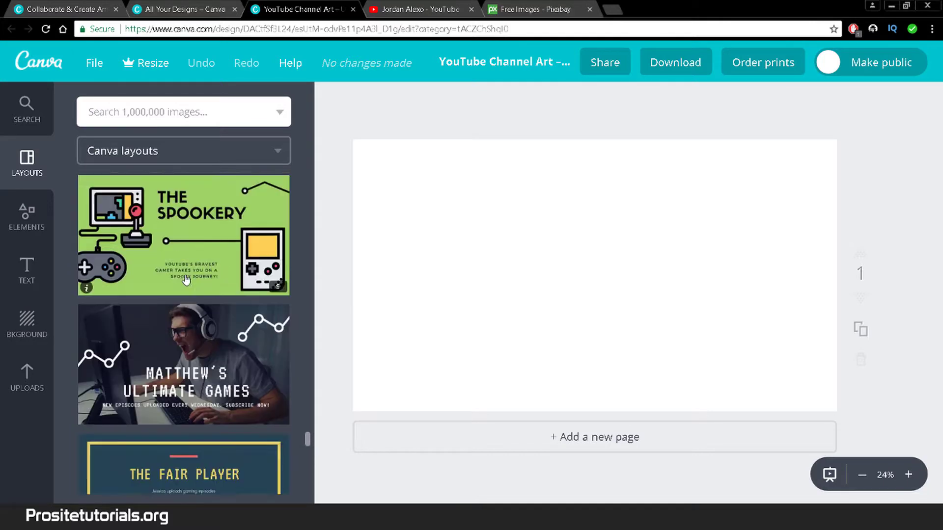
scroll(201, 257, down, 2)
scroll(201, 261, up, 5)
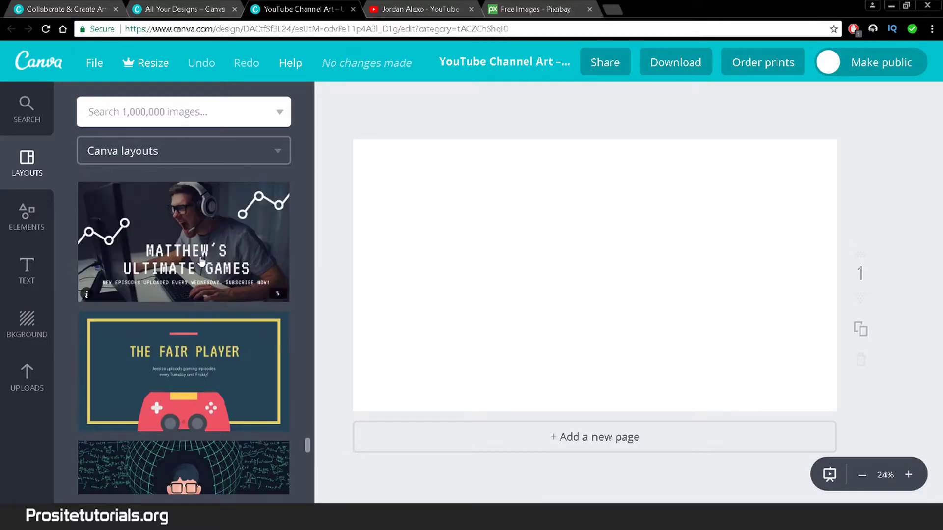
scroll(199, 265, up, 8)
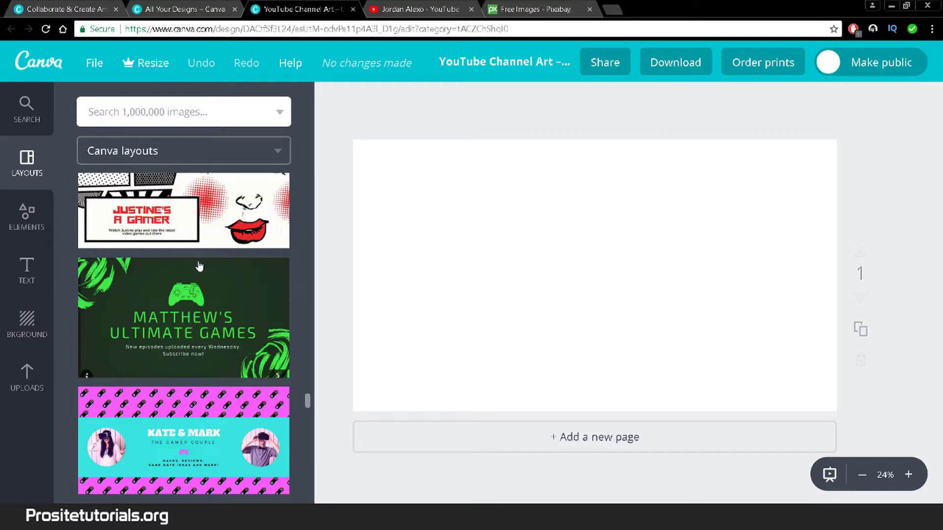
scroll(199, 265, up, 10)
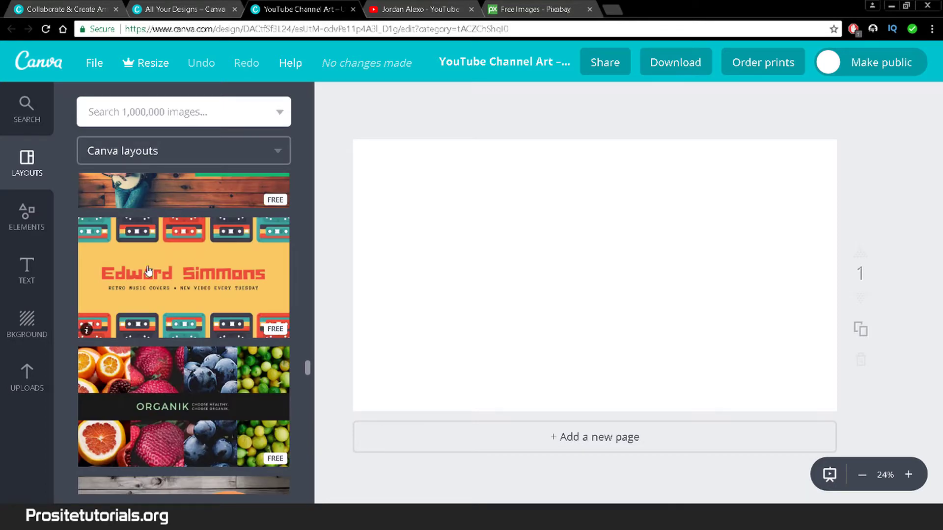
drag(116, 267, 429, 267)
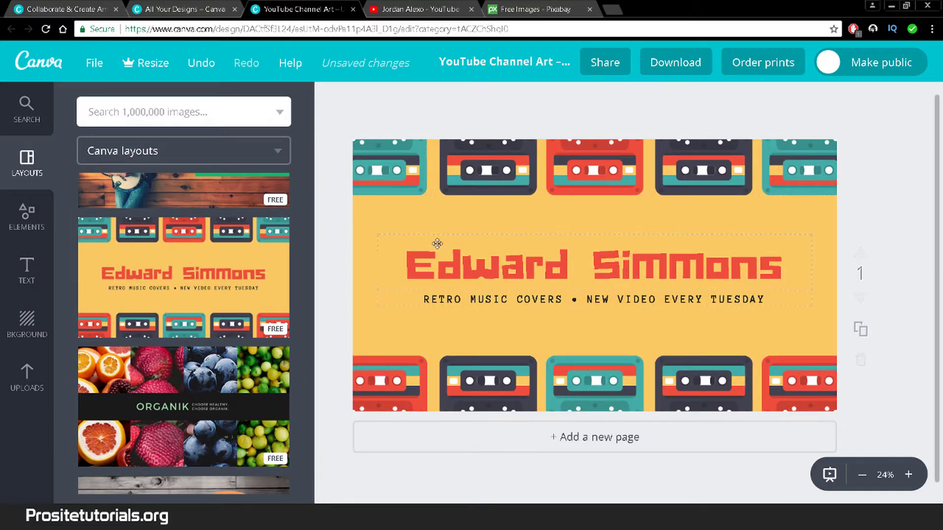
click(411, 263)
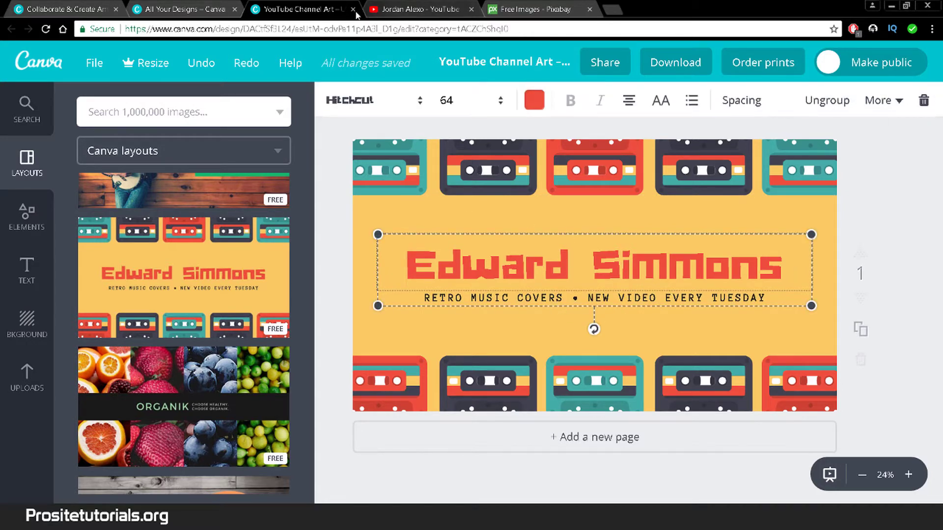
Close the YouTube Channel Art design and return to the Canva list of design types
click(353, 9)
click(513, 95)
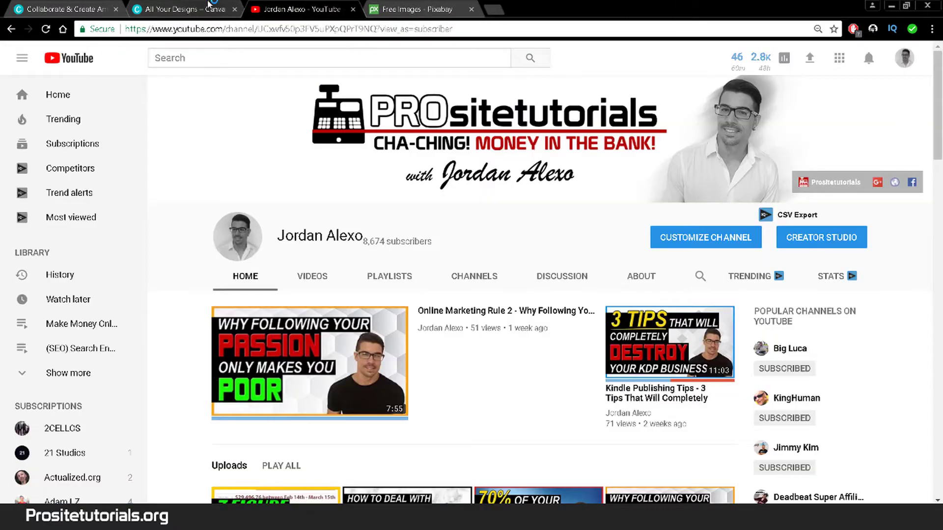
click(179, 8)
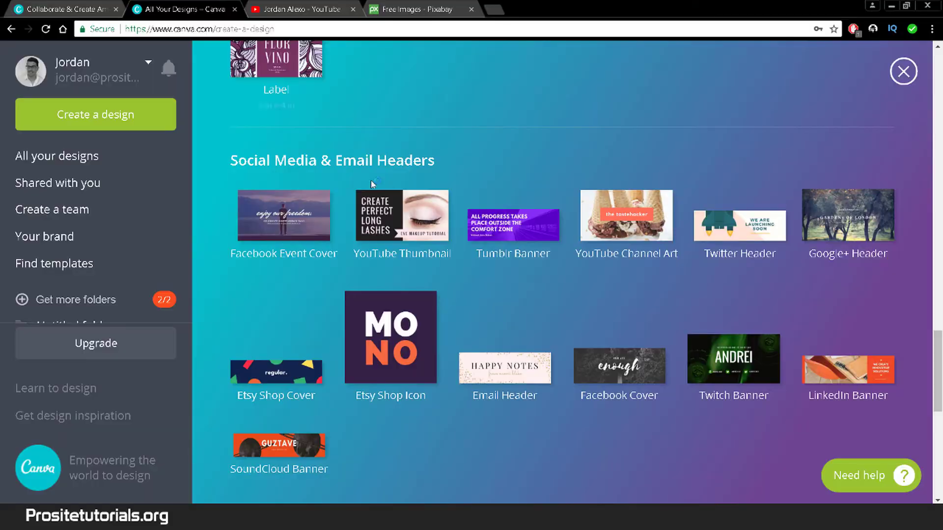
Open a blank YouTube Thumbnail design from the Social Media & Email Headers category
click(375, 221)
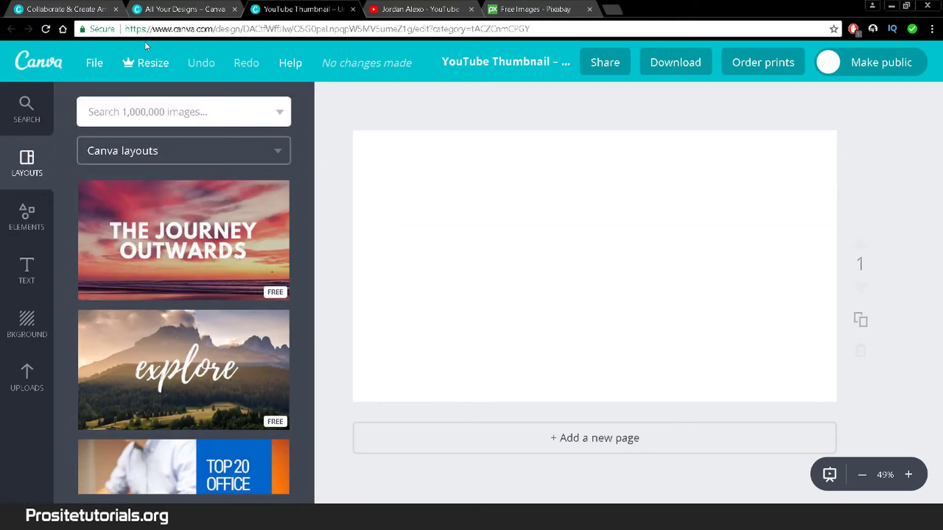
click(178, 10)
click(294, 9)
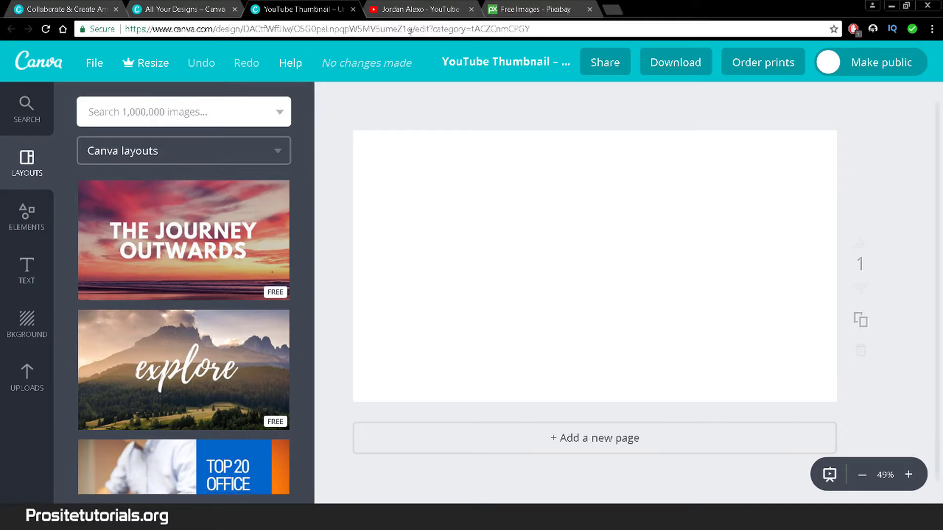
Browse the Canva layouts offered for YouTube thumbnails, examining both the free and paid designs
scroll(231, 215, down, 2)
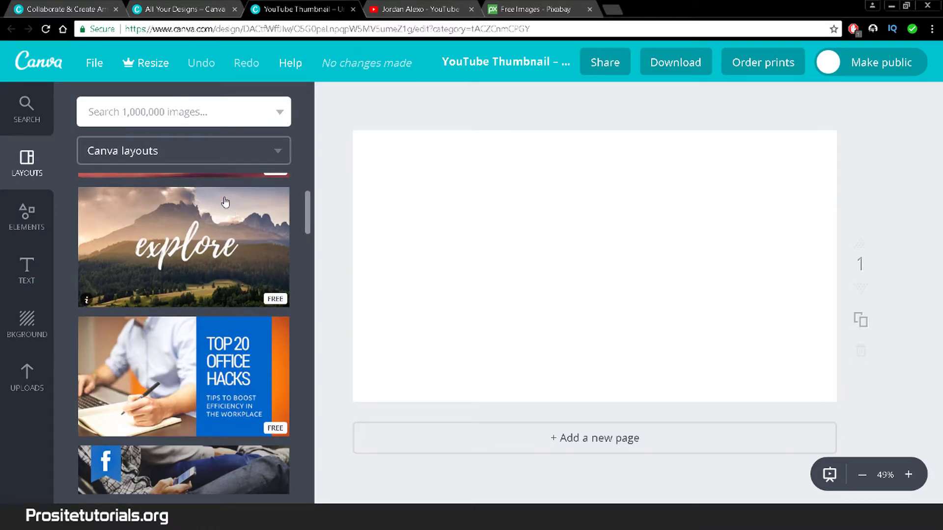
scroll(224, 203, down, 8)
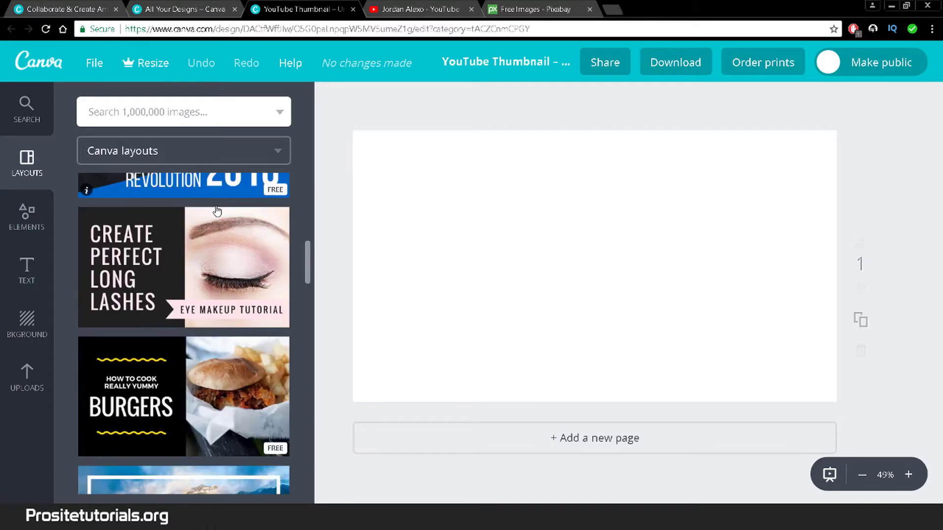
scroll(218, 210, down, 3)
scroll(216, 199, down, 3)
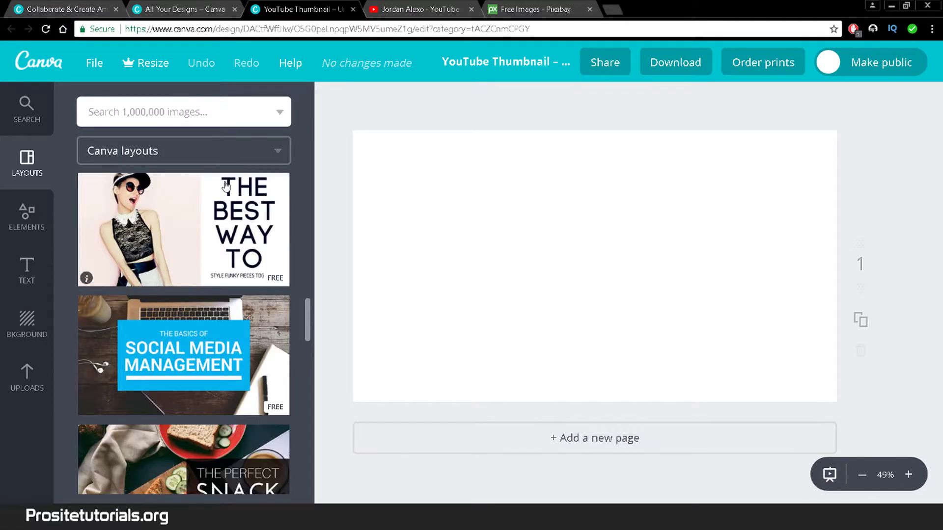
scroll(224, 189, down, 3)
scroll(226, 186, down, 1)
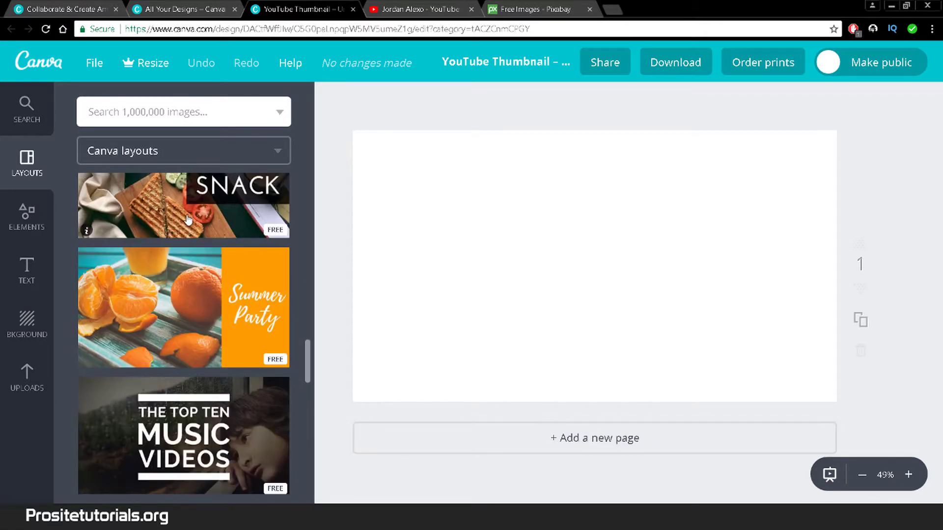
scroll(187, 221, up, 2)
scroll(185, 224, down, 7)
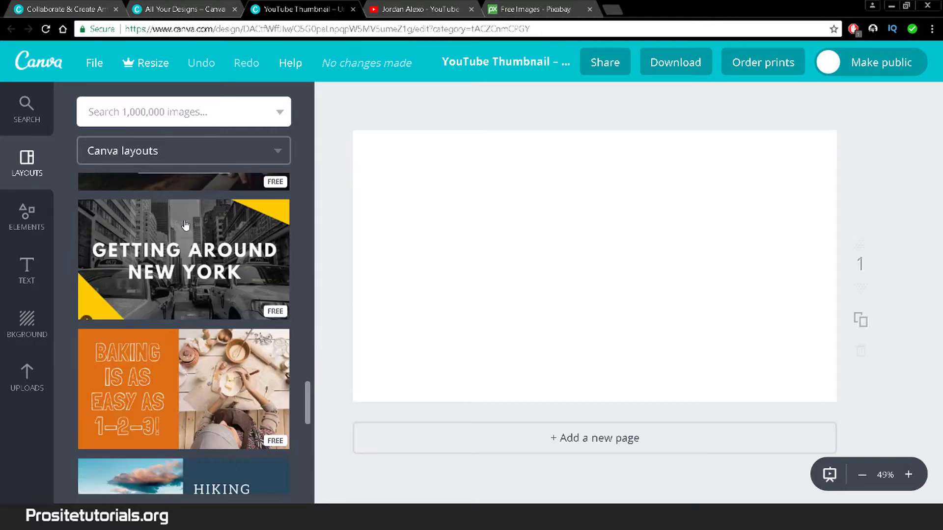
scroll(186, 225, down, 1)
scroll(158, 245, down, 1)
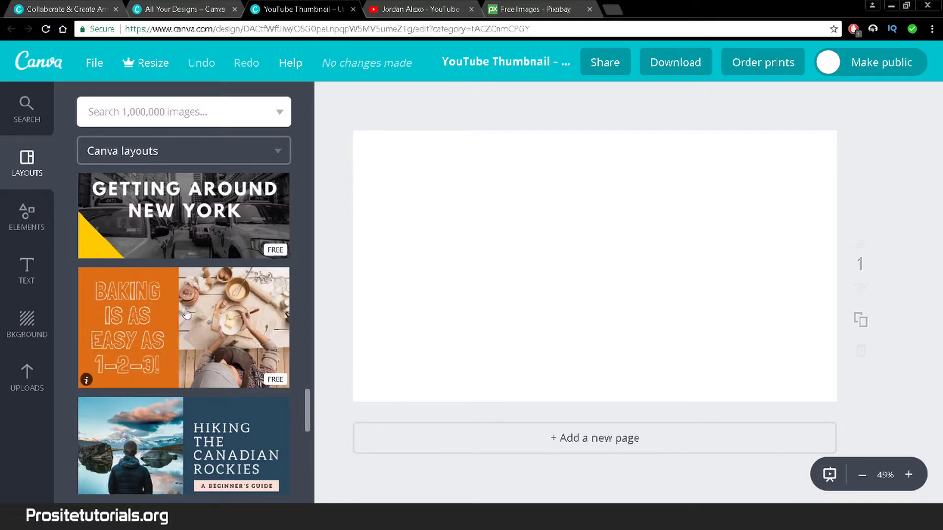
scroll(140, 343, up, 1)
scroll(146, 239, down, 2)
scroll(183, 218, down, 6)
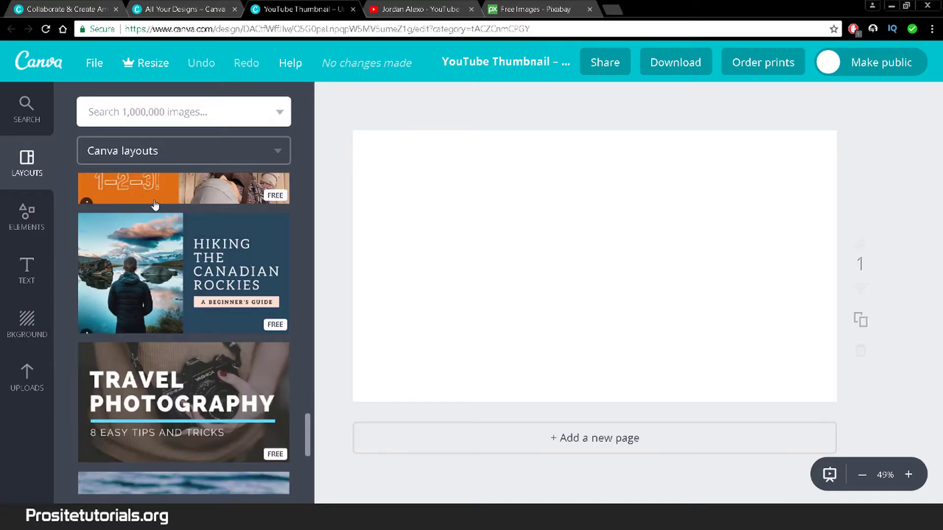
scroll(162, 265, down, 6)
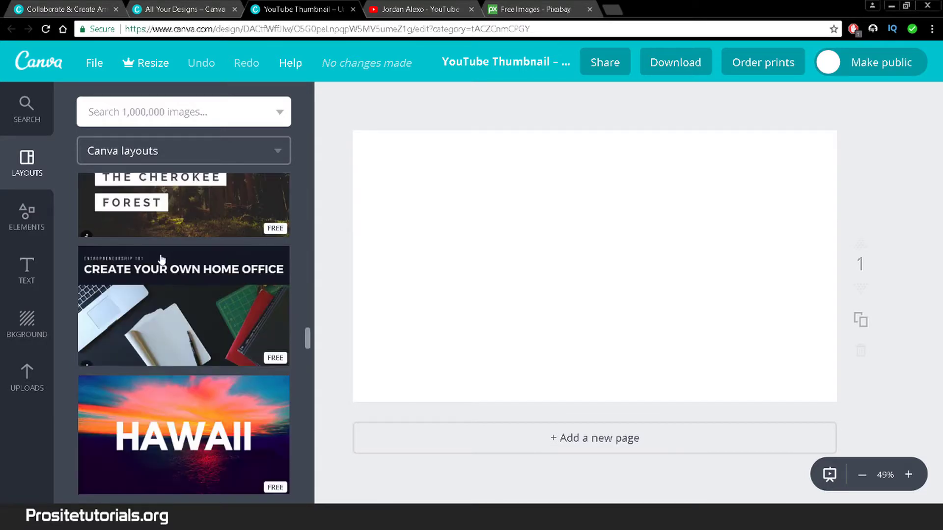
scroll(196, 343, down, 3)
scroll(200, 350, up, 3)
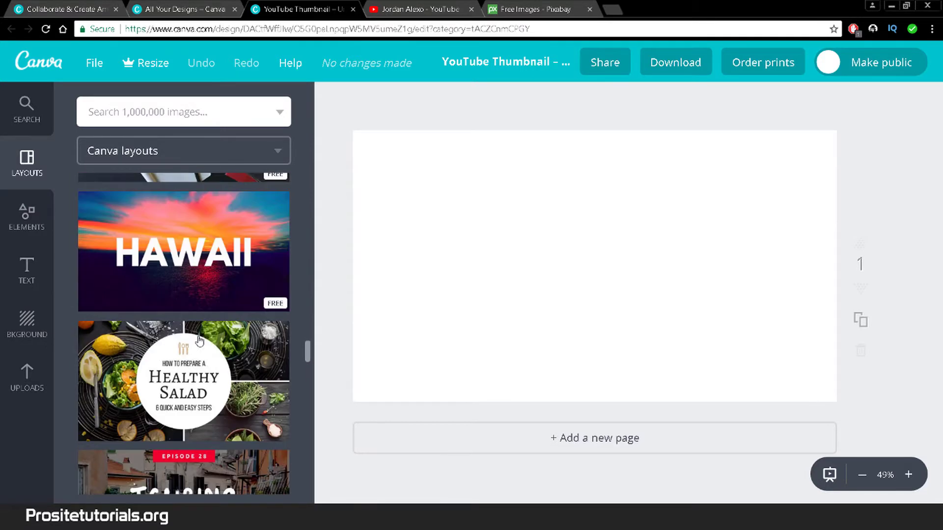
scroll(197, 354, down, 2)
scroll(194, 356, down, 5)
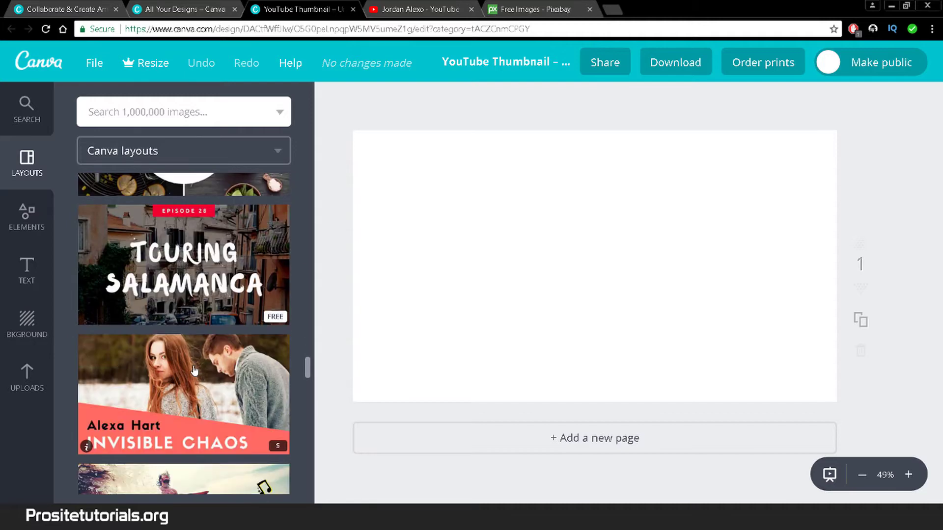
mouse_move(305, 378)
mouse_down()
mouse_move(313, 451)
mouse_move(323, 376)
mouse_up()
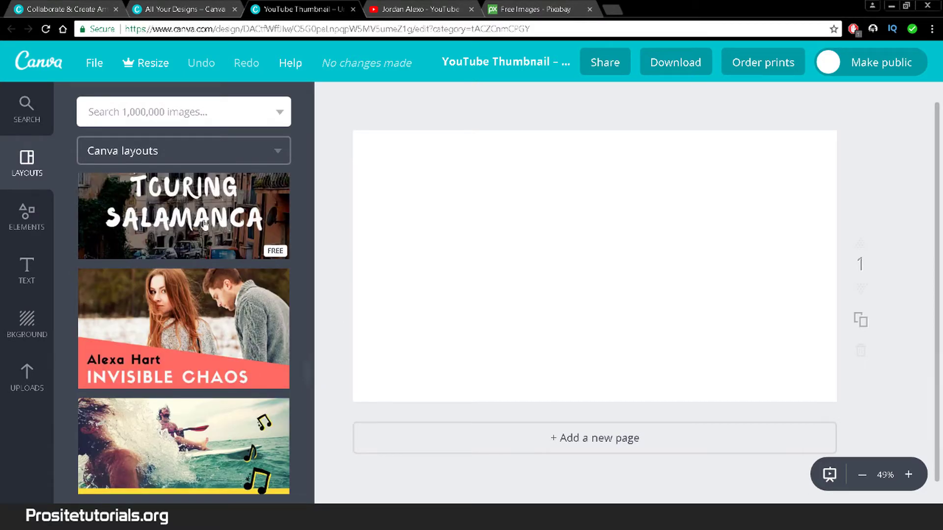
mouse_move(298, 370)
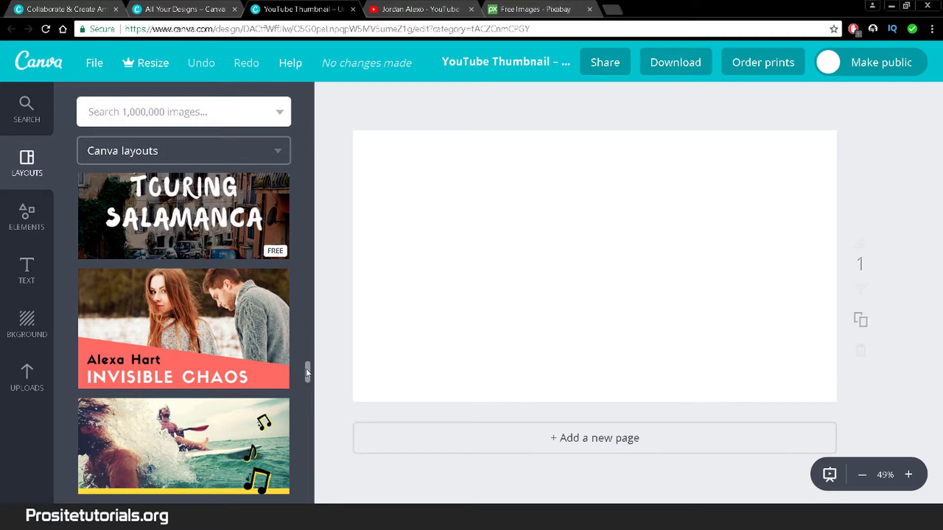
scroll(305, 369, up, 1)
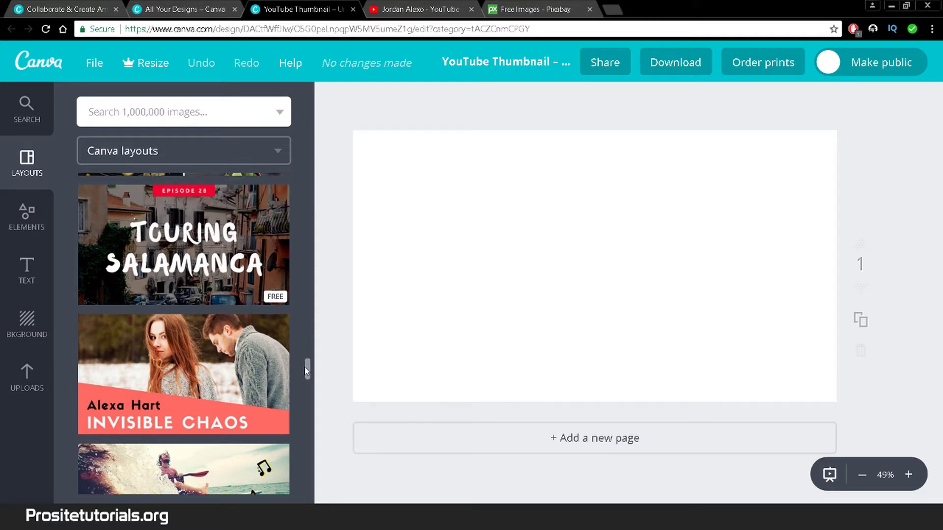
drag(305, 371, 306, 366)
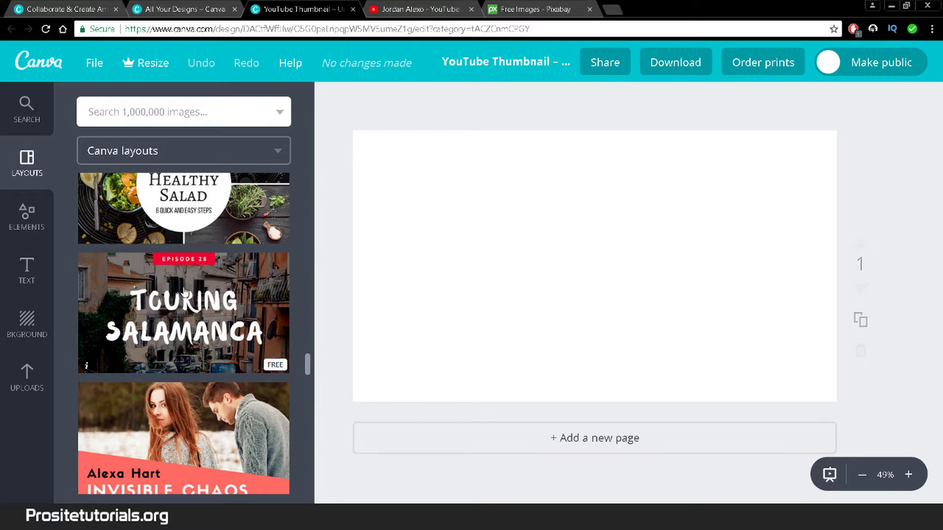
Find the "How to Prepare a Healthy Salad" layout and apply it to the blank thumbnail page
scroll(242, 324, down, 3)
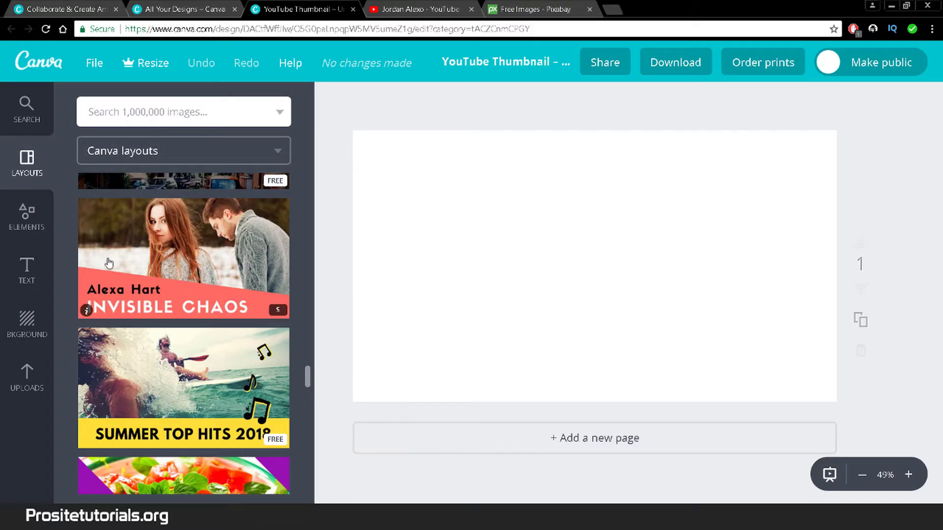
scroll(117, 281, up, 3)
scroll(136, 284, up, 2)
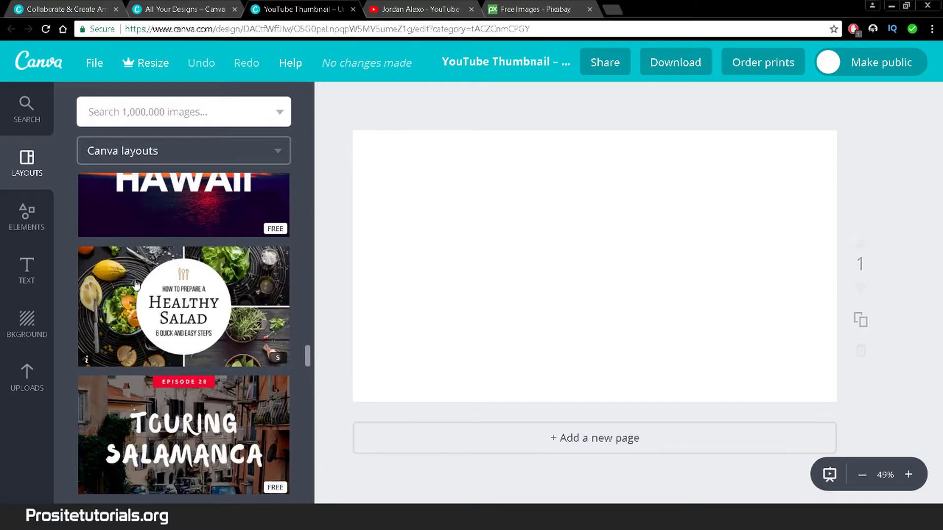
mouse_move(121, 317)
mouse_down()
mouse_move(588, 329)
mouse_move(308, 272)
mouse_move(575, 329)
mouse_move(476, 383)
mouse_move(452, 275)
mouse_up()
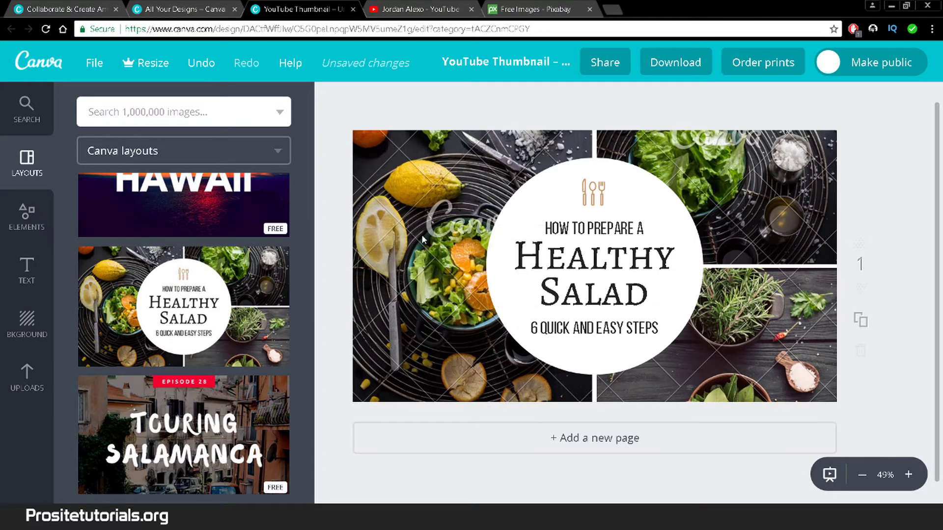
Remove the three food photos from the layout's photo grid and delete the cutlery icon above the title
click(425, 253)
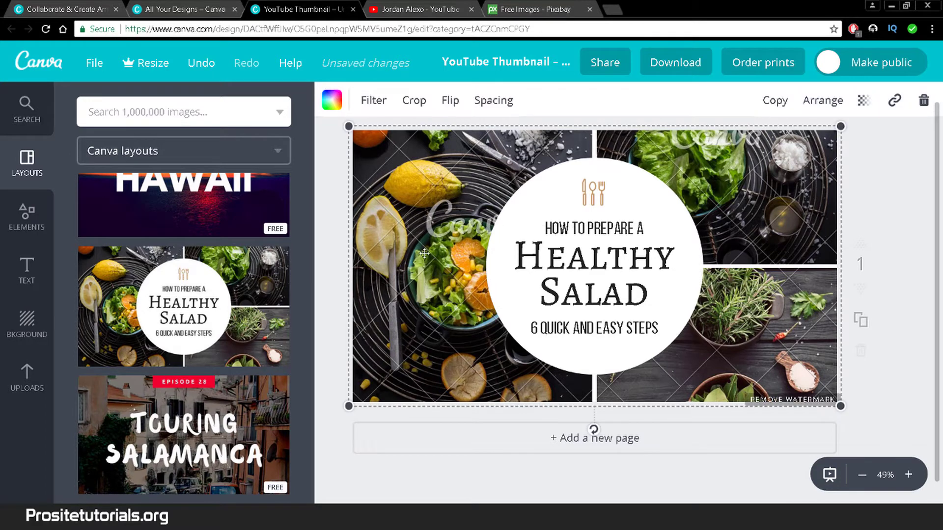
click(493, 197)
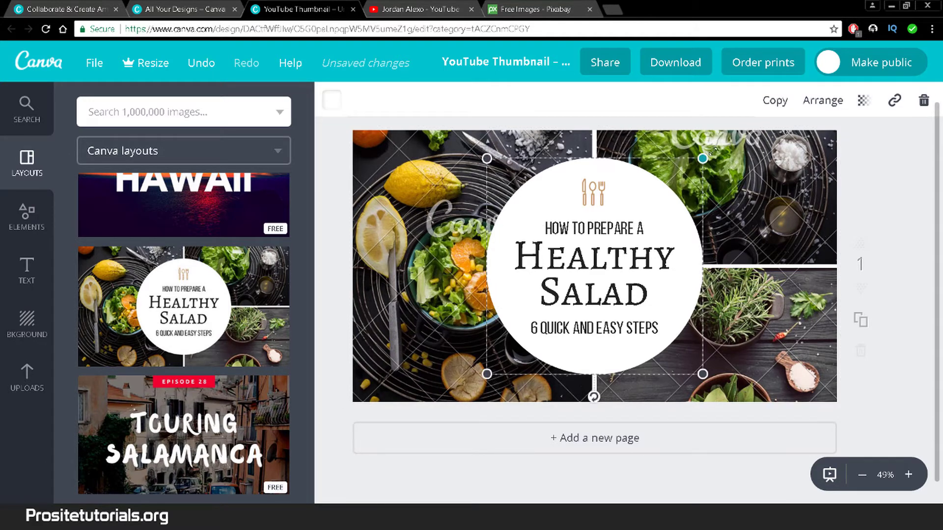
click(758, 154)
click(760, 156)
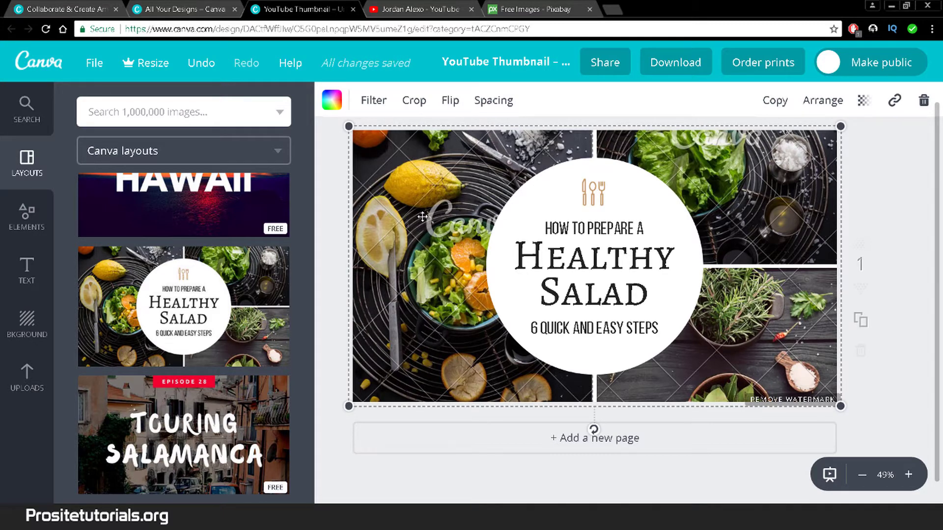
key(ctrl+v)
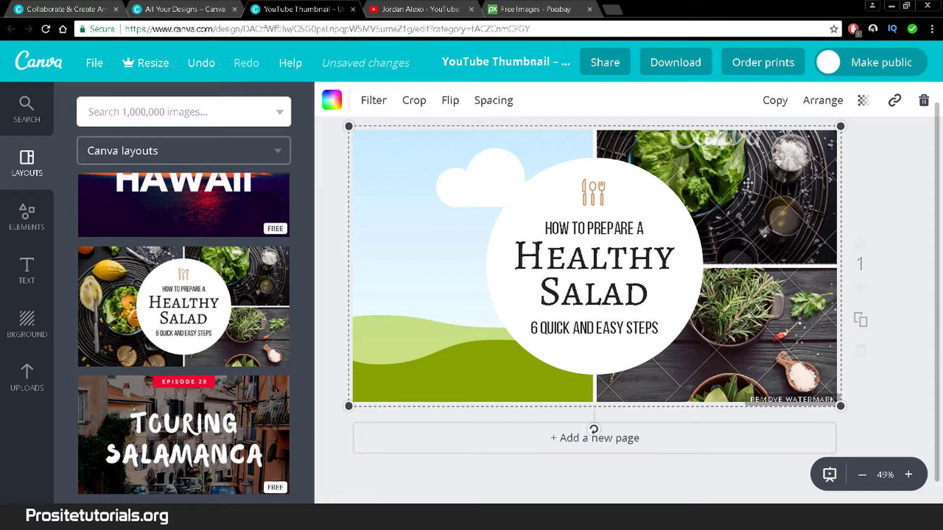
key(ctrl+v)
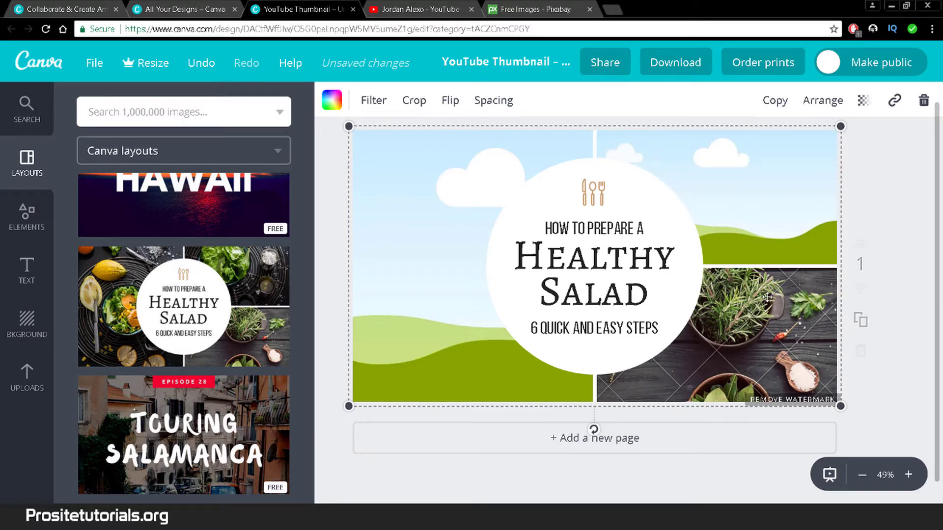
key(ctrl+v)
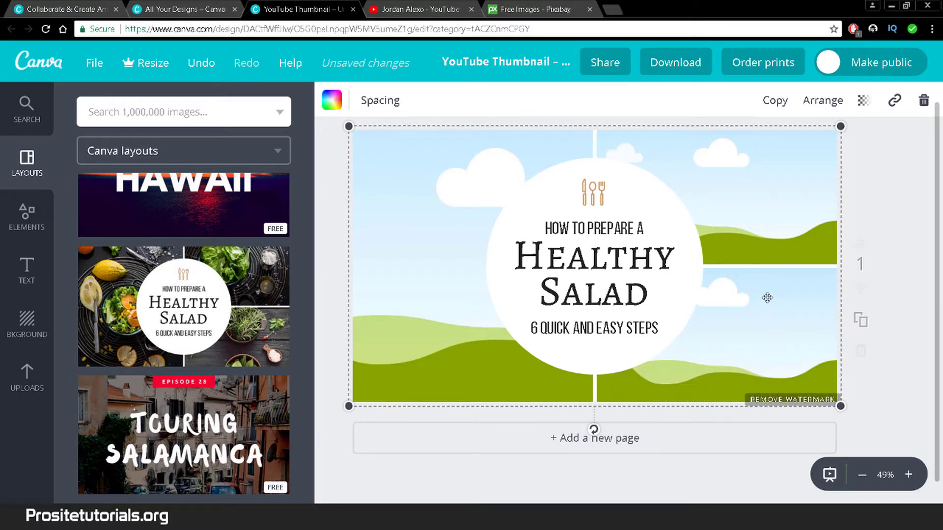
click(585, 194)
key(Delete)
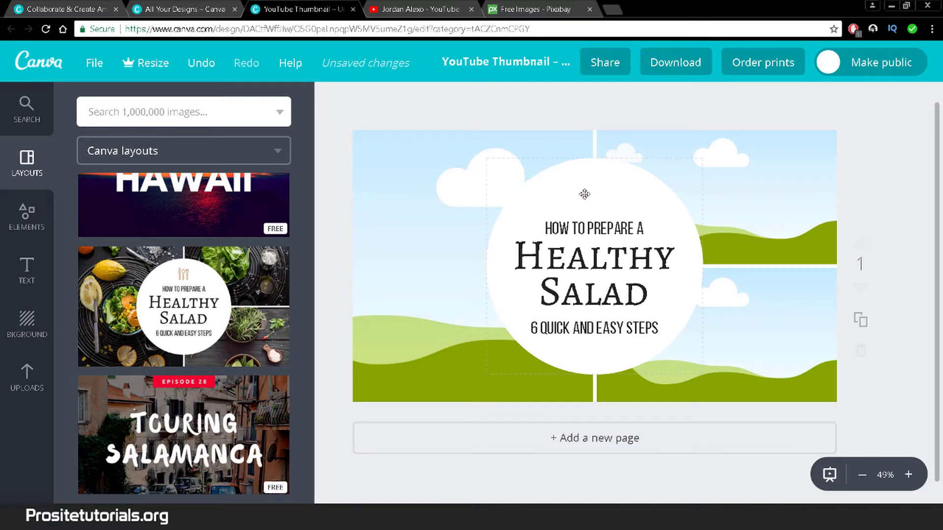
Select the "How to prepare a" text line and browse the fonts available for it
click(557, 221)
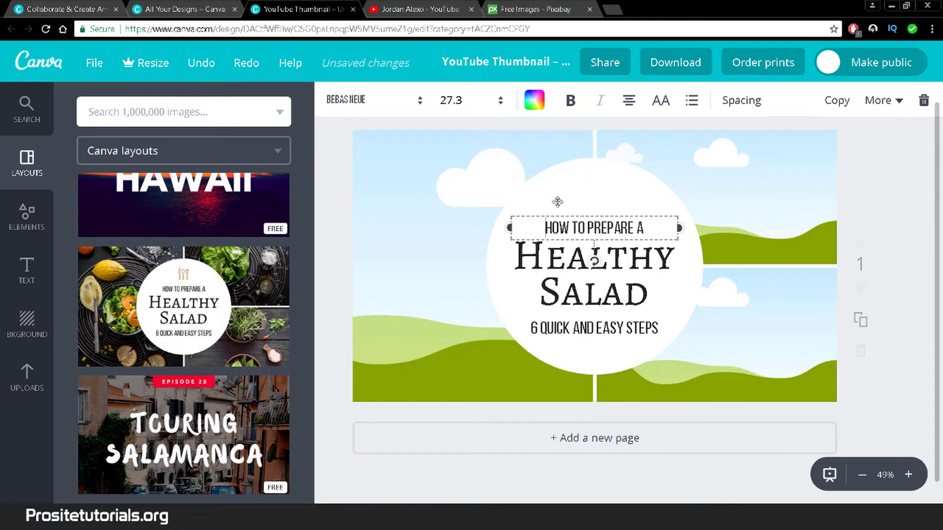
key(Escape)
click(617, 227)
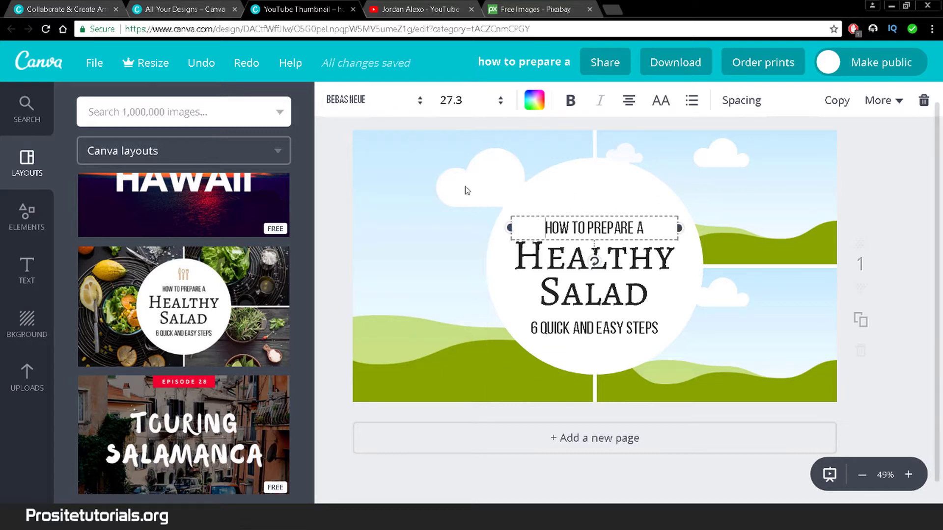
click(349, 101)
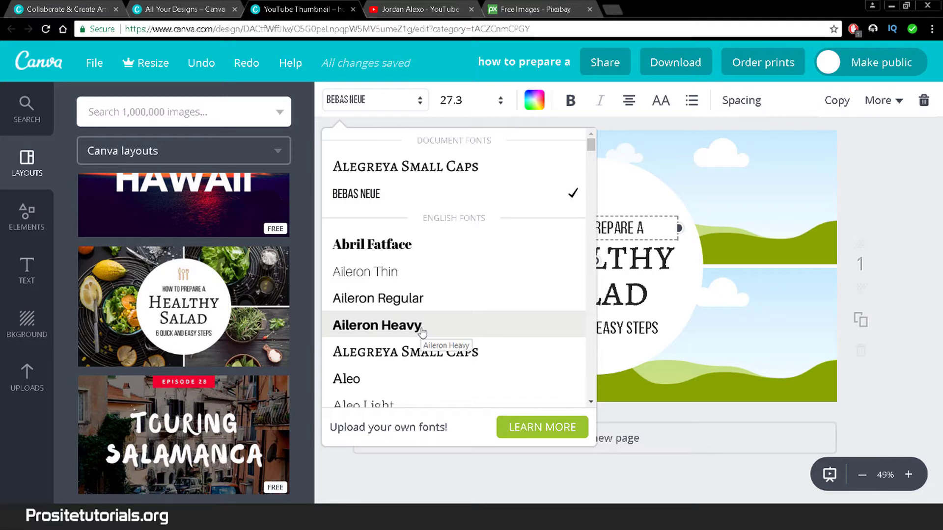
scroll(417, 314, down, 3)
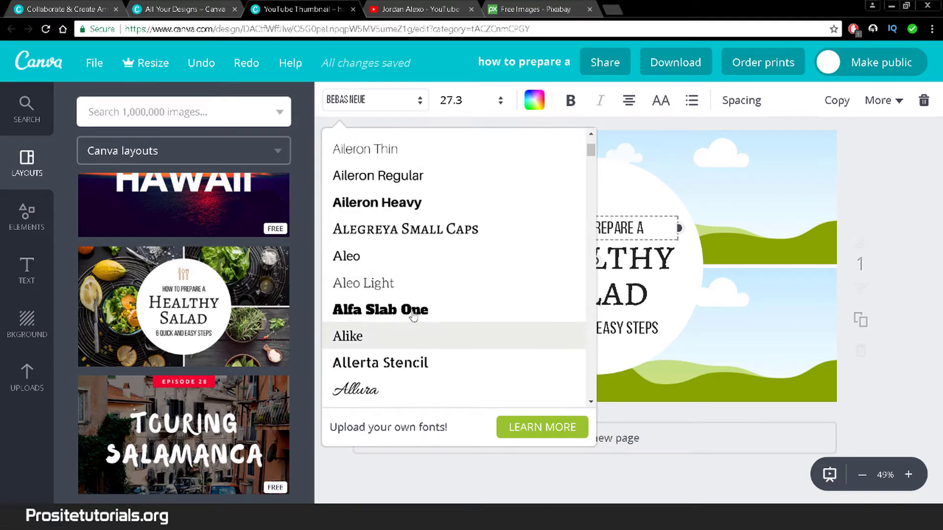
scroll(422, 270, down, 2)
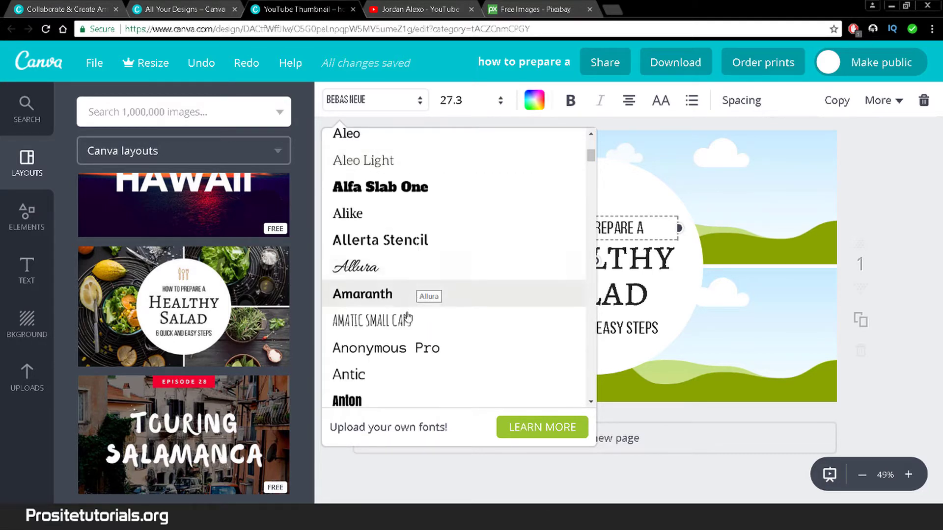
scroll(427, 289, down, 2)
Set the "How to prepare a" text to font size 64 and colour it red from the default palette
click(480, 104)
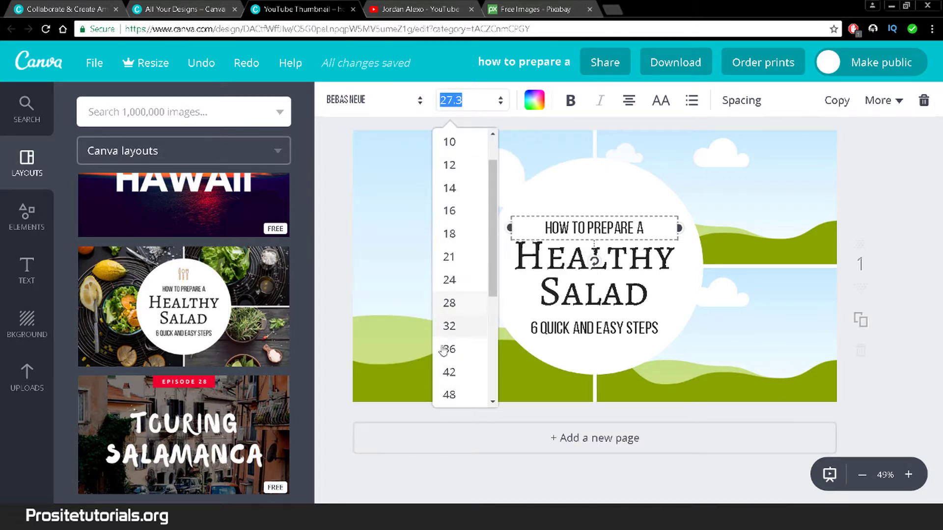
scroll(442, 364, up, 1)
scroll(463, 324, down, 3)
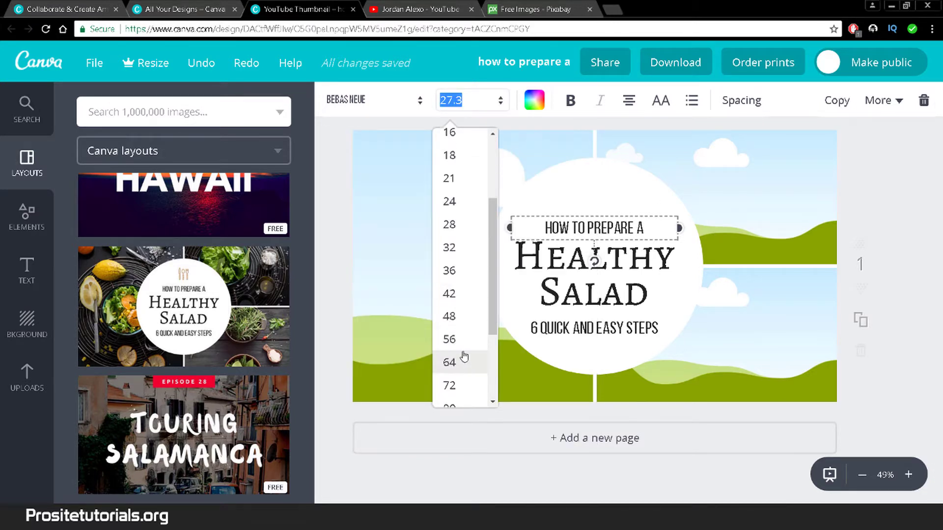
click(464, 358)
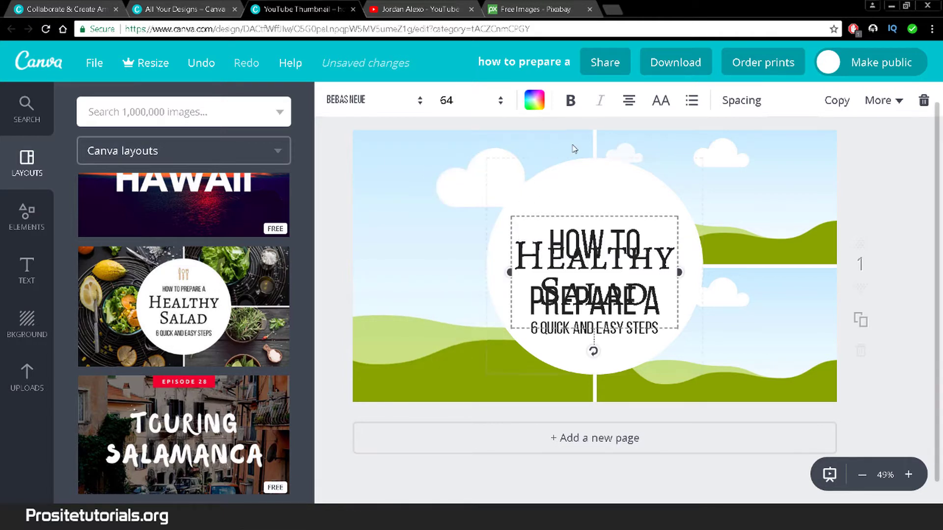
click(534, 101)
click(542, 239)
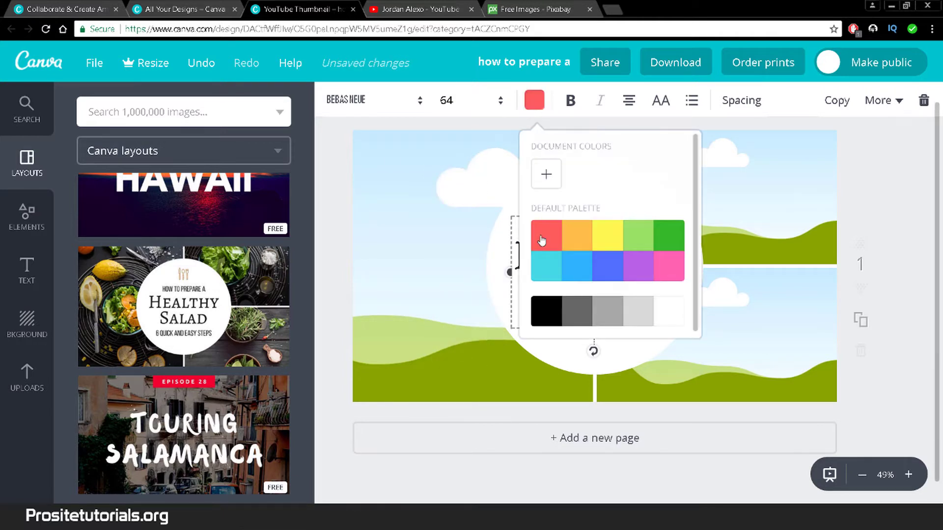
Recolour the "How to prepare a" text with a custom blue, colour code 1861ff
click(545, 178)
drag(635, 259, 586, 220)
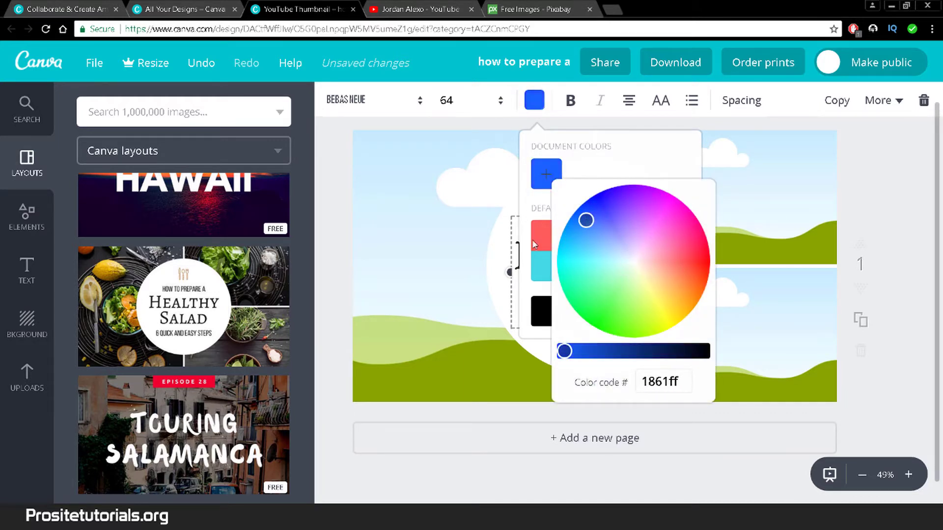
click(429, 237)
Select all of the "How to prepare a" text, try bold on it and switch the bold off again
click(595, 226)
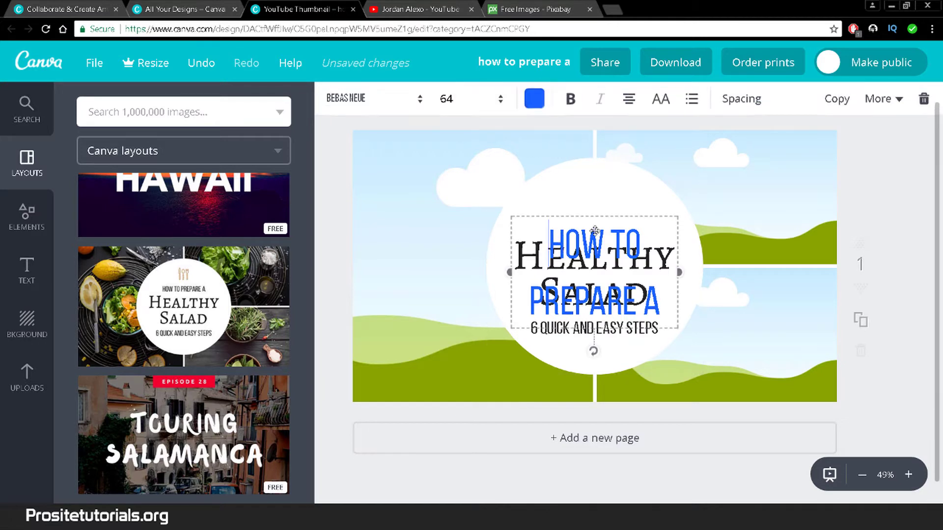
key(Return)
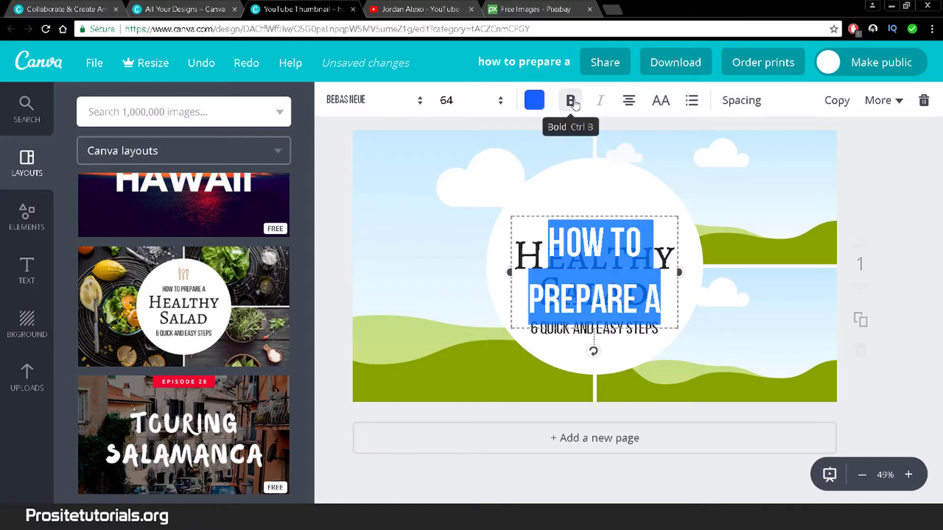
click(574, 216)
triple_click(566, 229)
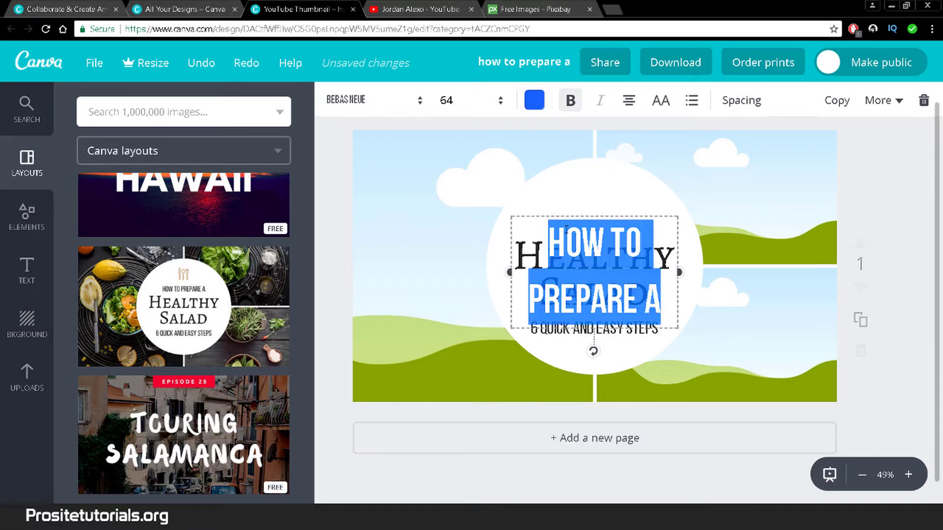
click(570, 102)
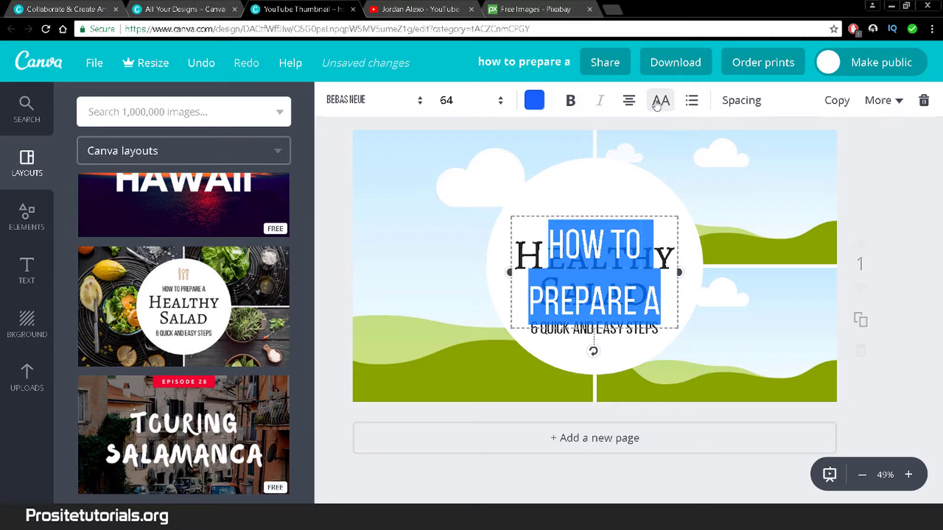
Try left and right alignment on the "How to prepare a" text, return it to centre, and view its spacing settings
click(624, 100)
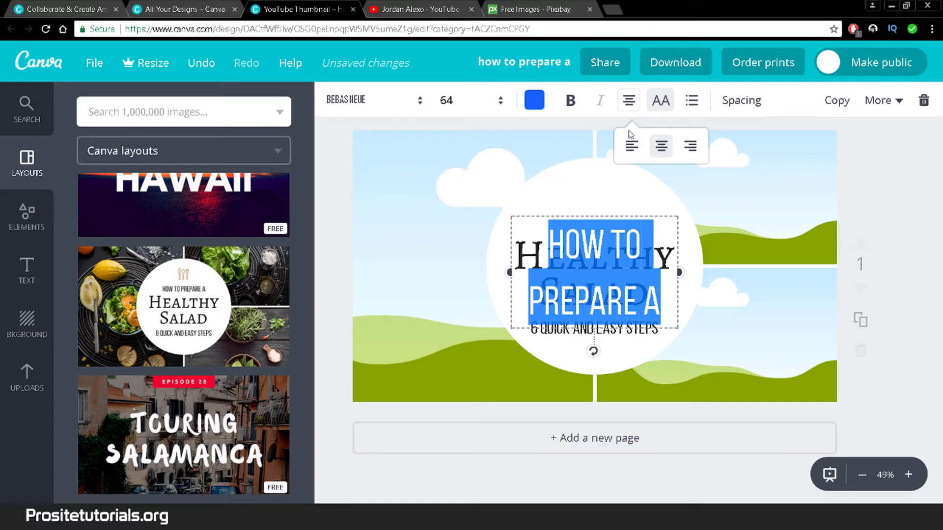
click(633, 147)
click(690, 146)
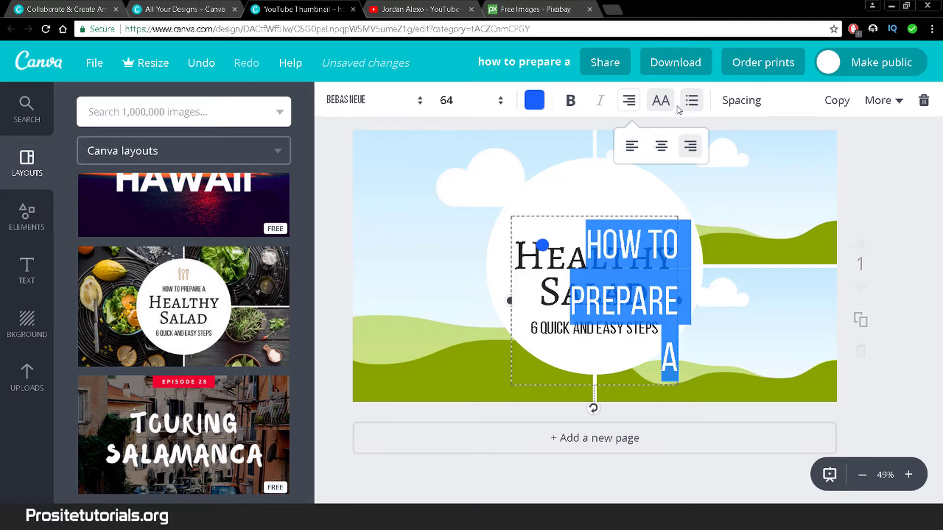
click(662, 147)
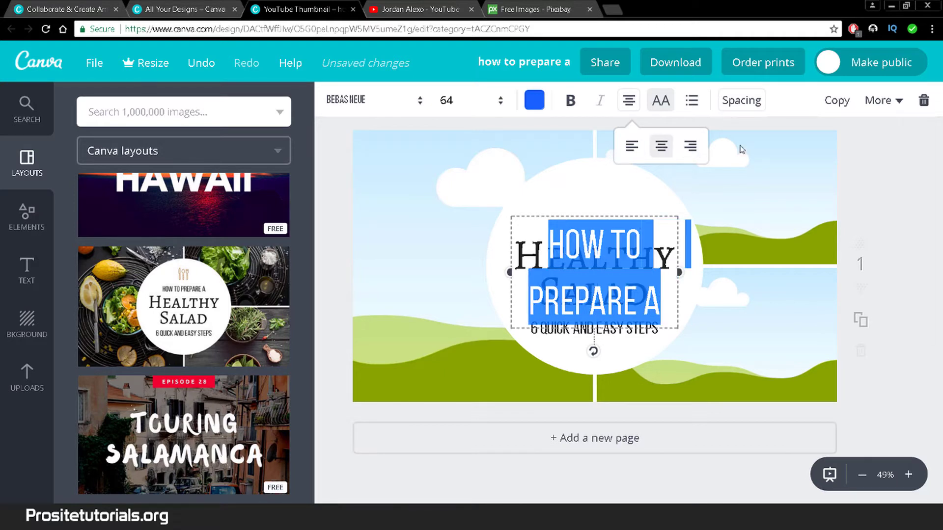
click(741, 101)
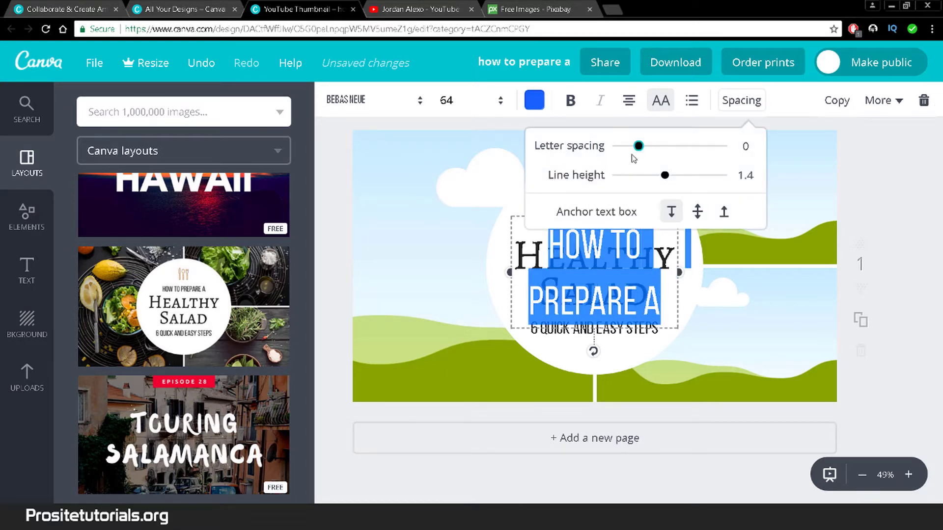
click(826, 138)
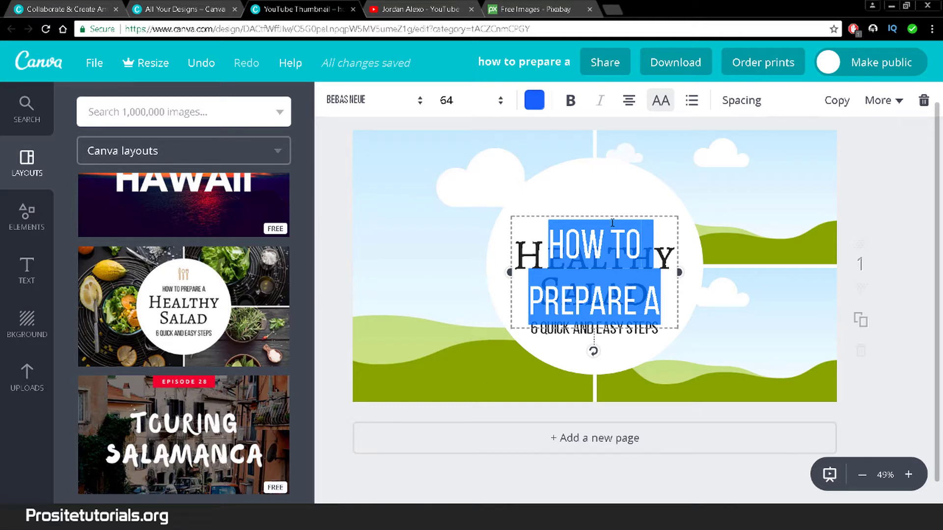
Delete the blue "How to prepare a" text from the thumbnail's white circle
click(655, 170)
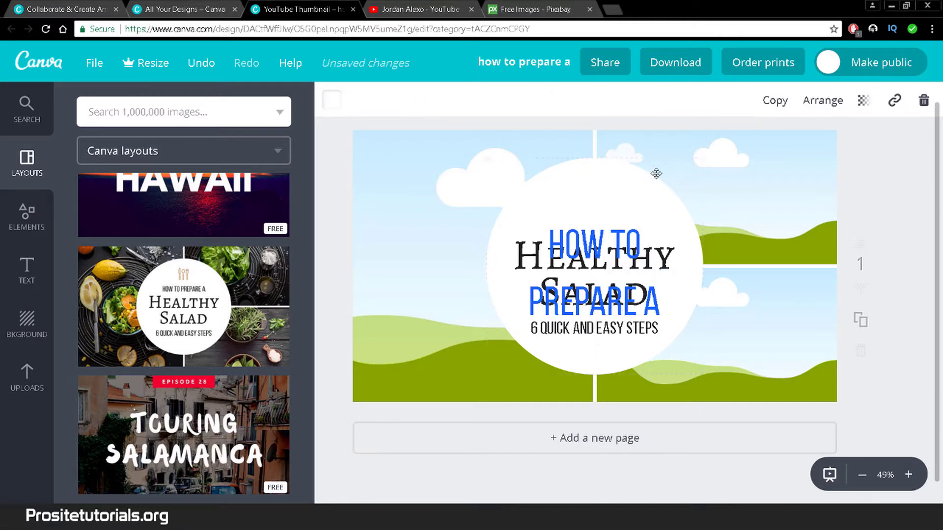
click(600, 256)
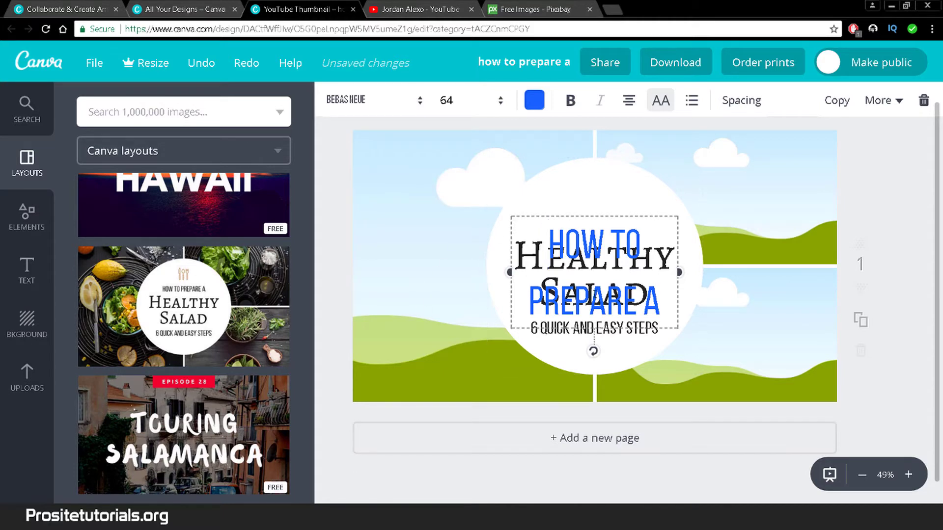
click(924, 101)
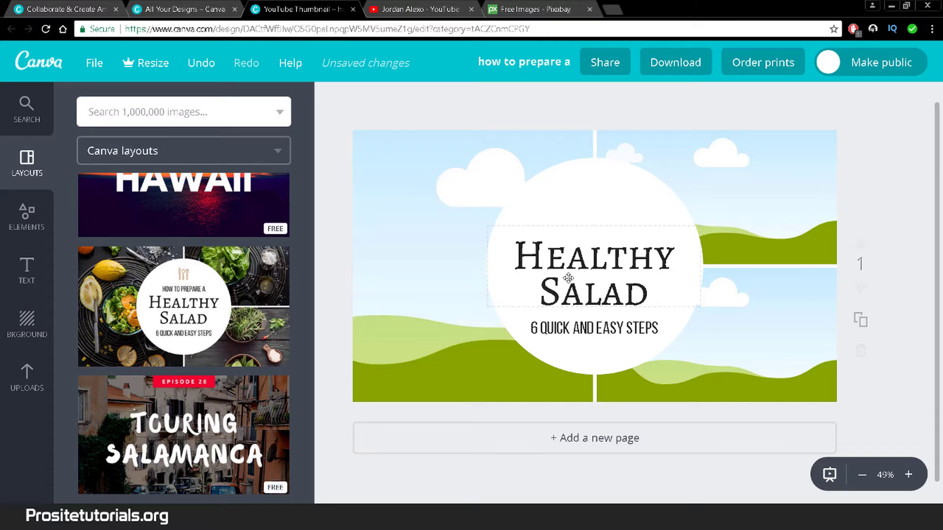
Switch to the Pixabay website and browse the free photos on its home page
click(531, 9)
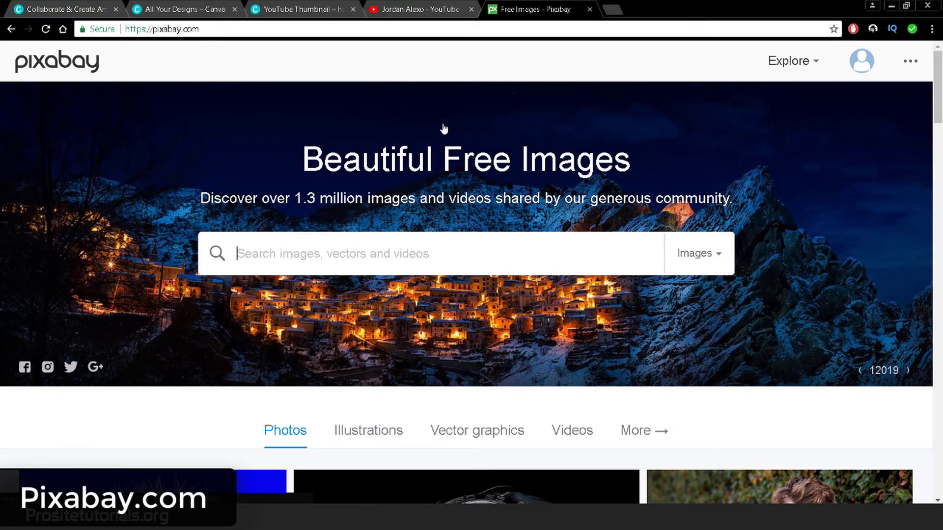
scroll(443, 132, down, 8)
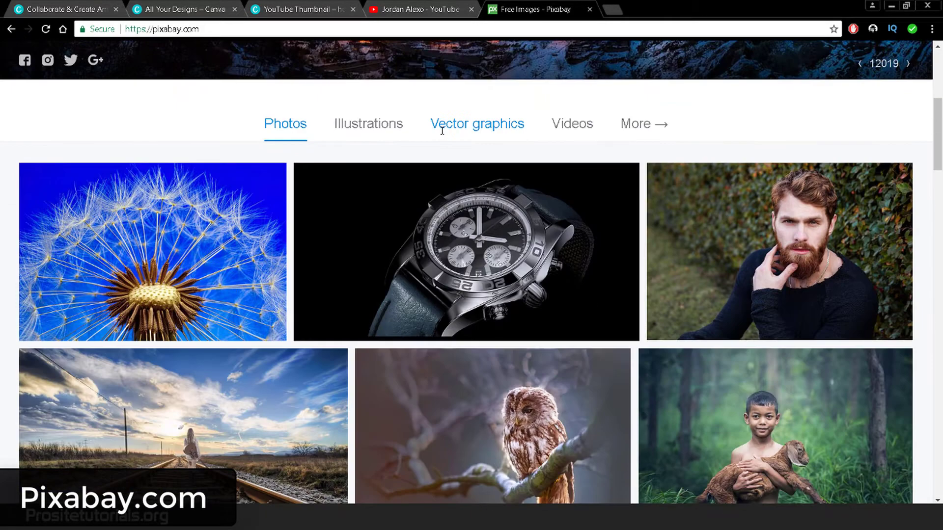
scroll(442, 133, down, 3)
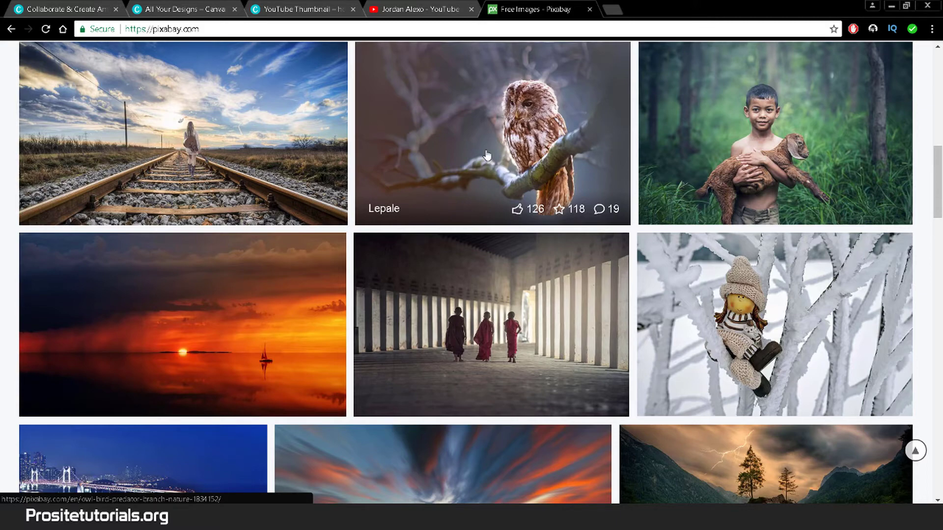
scroll(487, 155, down, 2)
scroll(487, 156, down, 1)
scroll(487, 155, up, 1)
scroll(487, 155, down, 3)
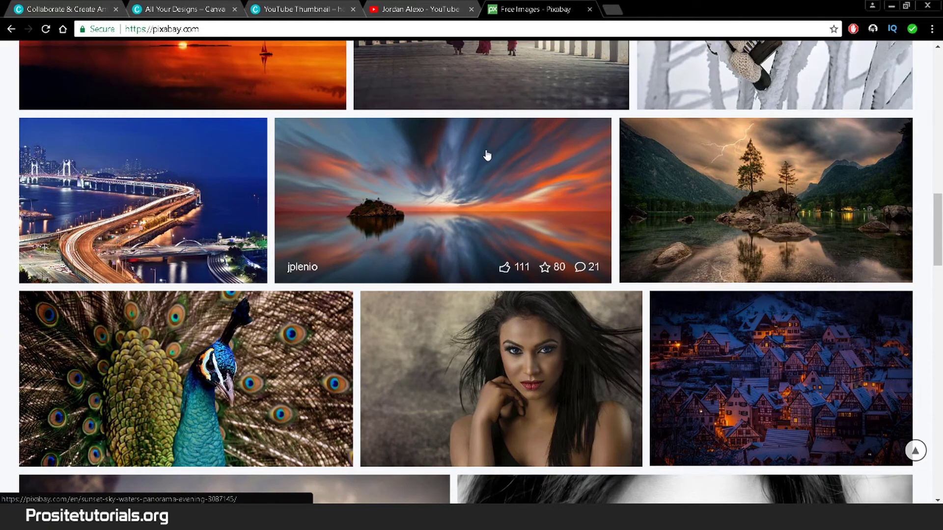
scroll(486, 156, down, 1)
scroll(486, 154, down, 12)
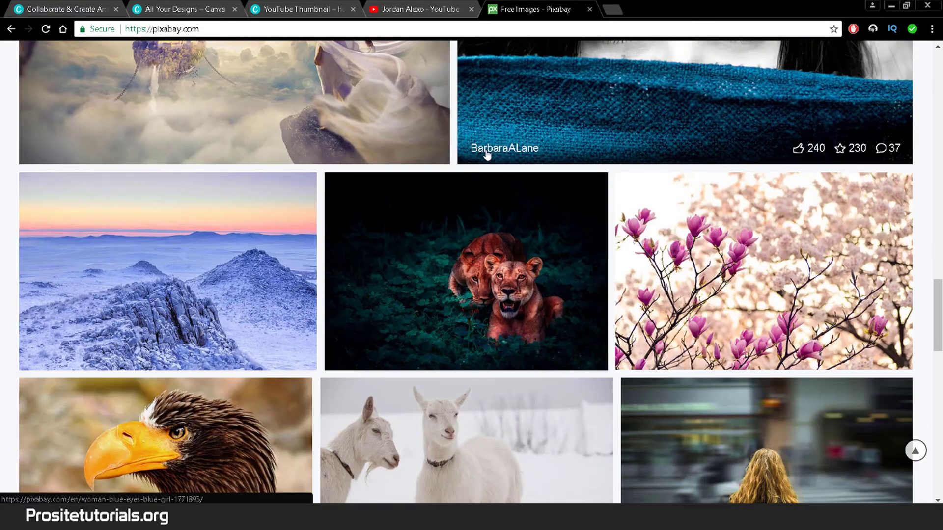
scroll(486, 156, up, 14)
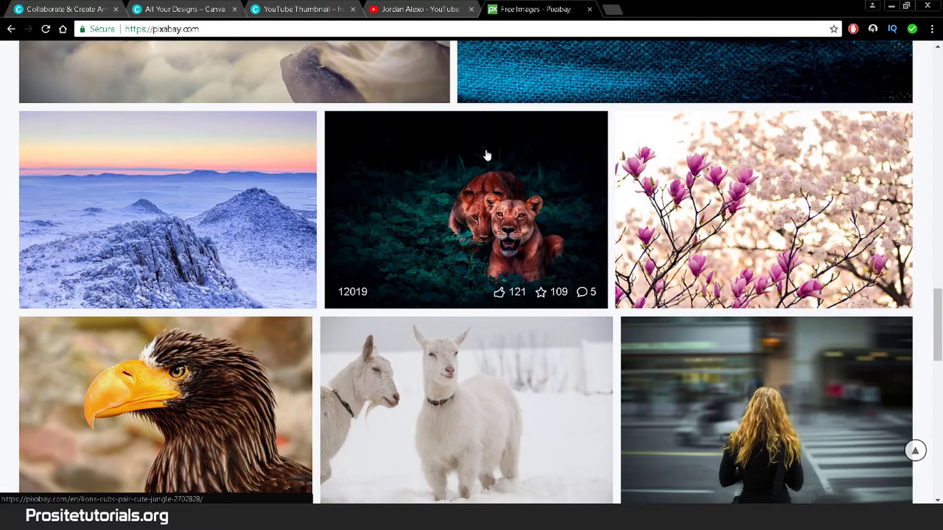
scroll(487, 156, up, 8)
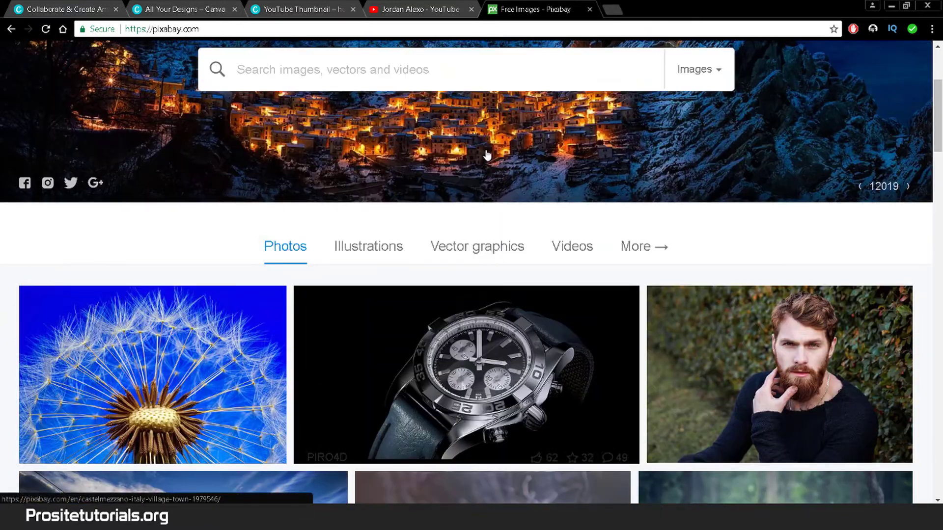
Search Pixabay for "diet" images
scroll(486, 156, up, 2)
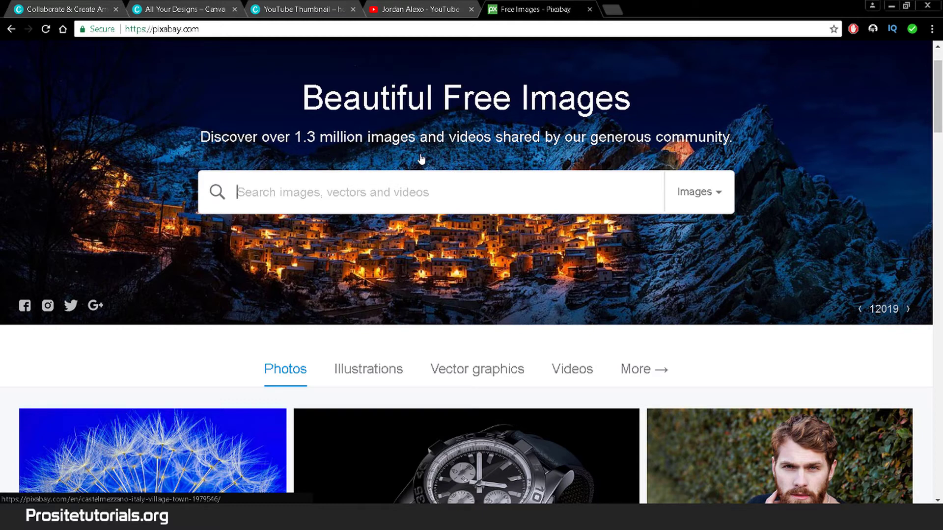
text(di)
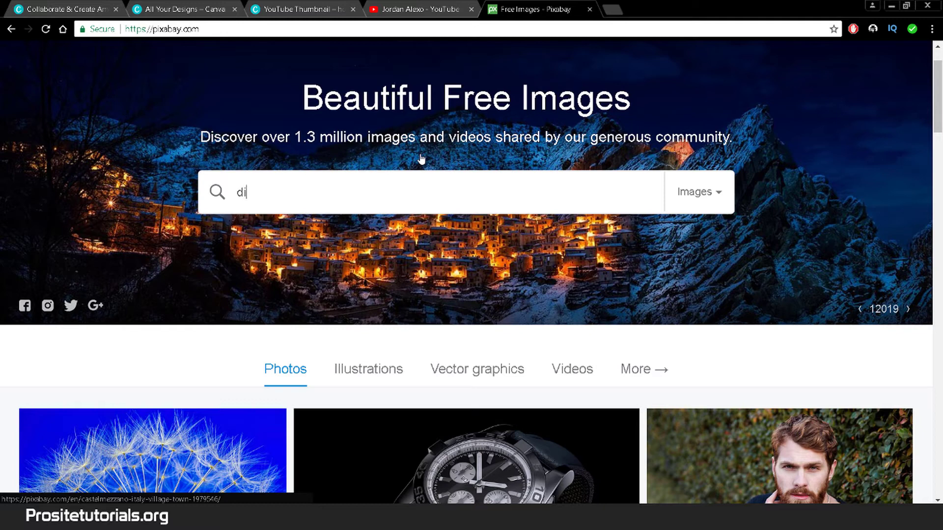
text(t)
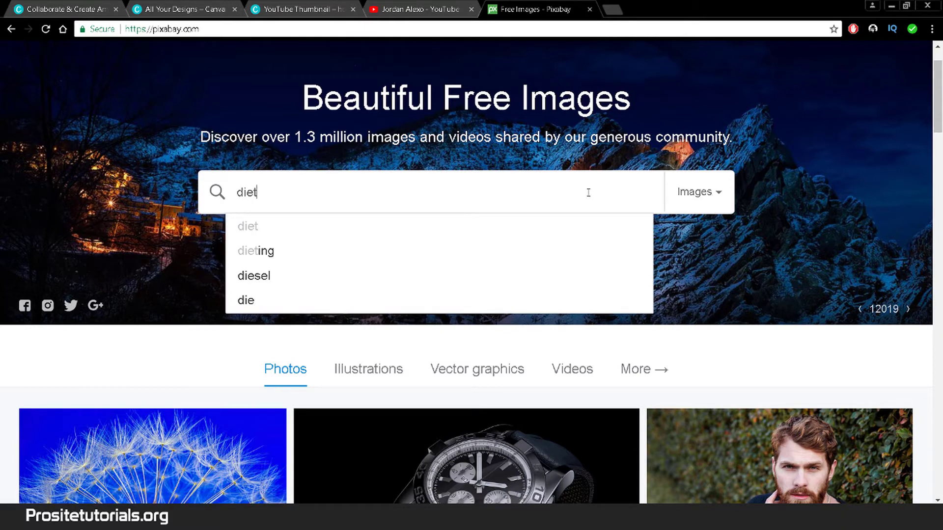
key(Return)
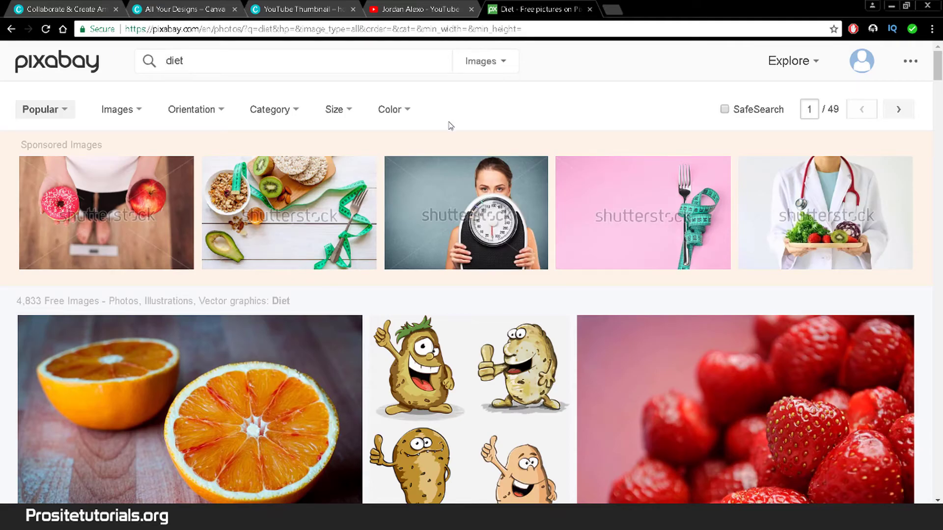
Look through the diet image results for food photos suitable for the thumbnail
scroll(442, 185, down, 15)
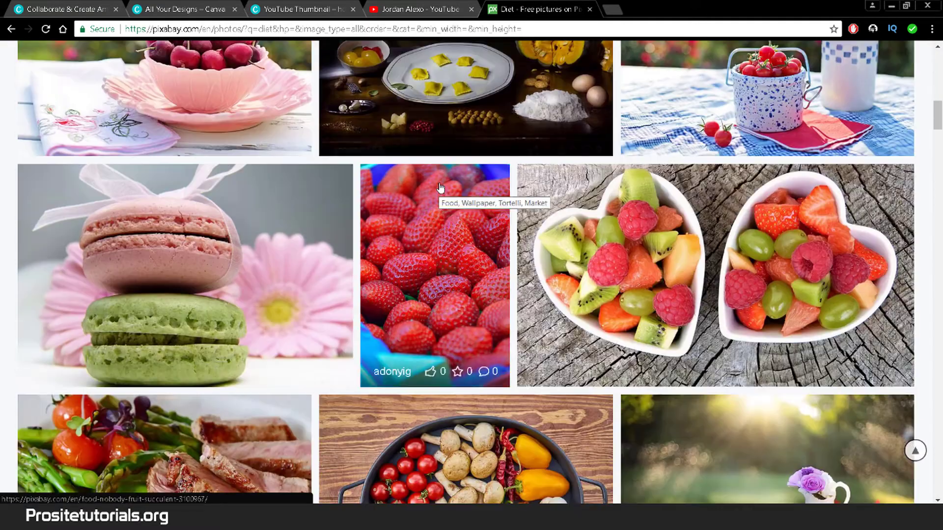
scroll(442, 184, down, 11)
scroll(443, 183, down, 16)
scroll(444, 181, up, 7)
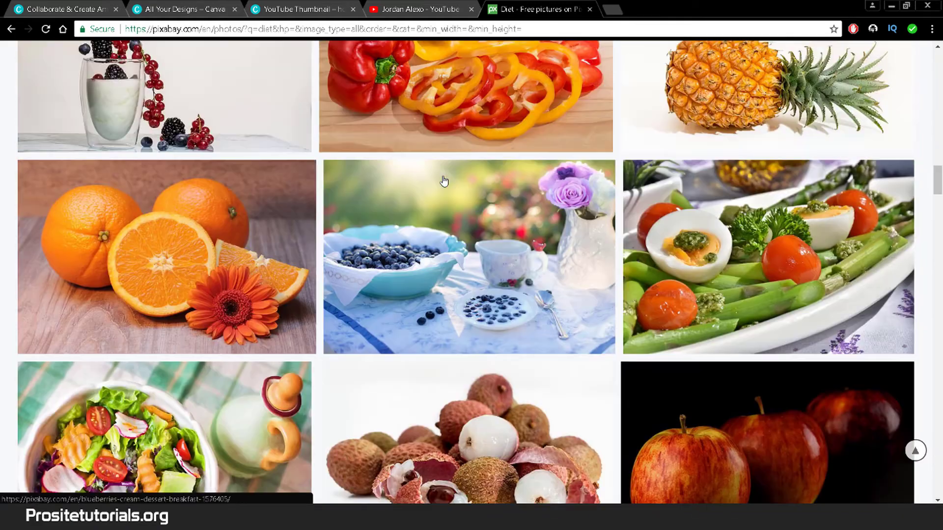
scroll(827, 185, up, 6)
scroll(766, 248, down, 6)
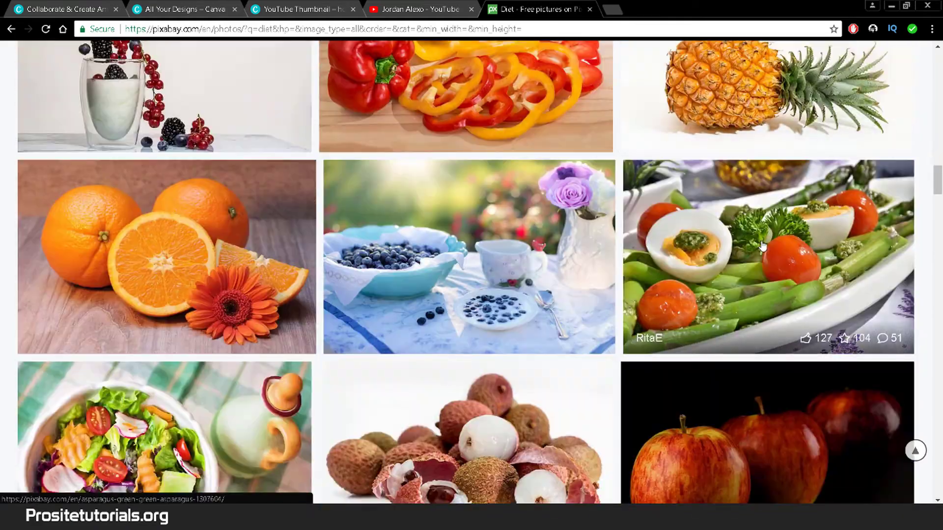
scroll(762, 247, down, 20)
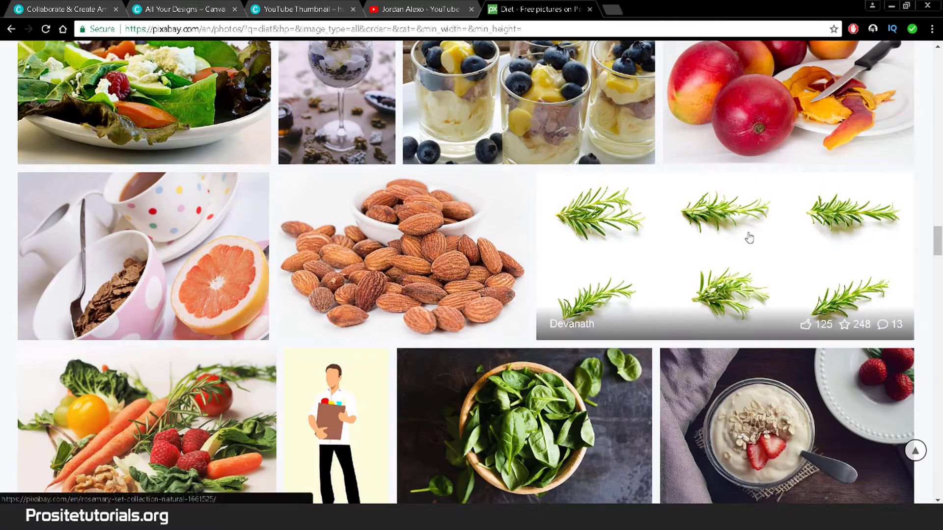
scroll(756, 240, down, 10)
scroll(739, 237, down, 4)
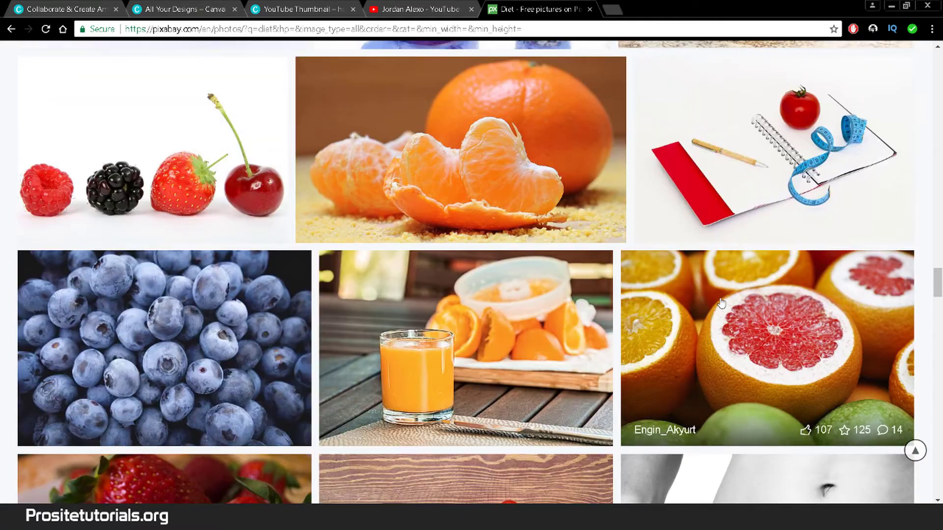
scroll(721, 302, down, 10)
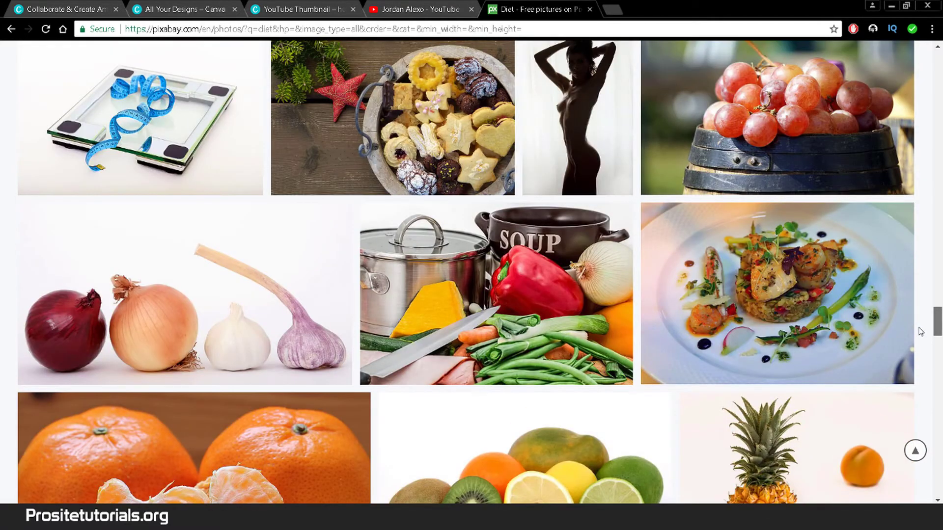
scroll(919, 332, down, 15)
scroll(918, 481, up, 20)
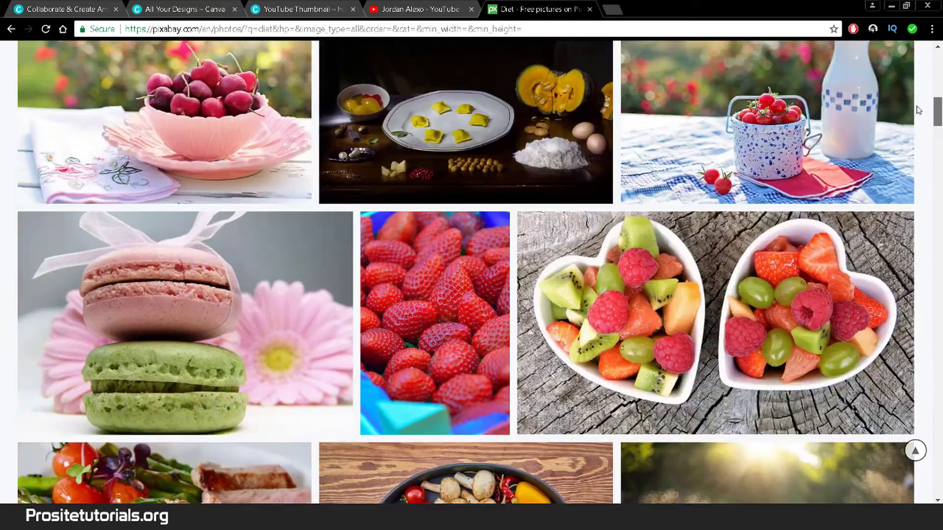
Search Pixabay for "fitness" images and browse the resulting photos
scroll(918, 117, up, 10)
double_click(169, 68)
text(fitness)
key(Return)
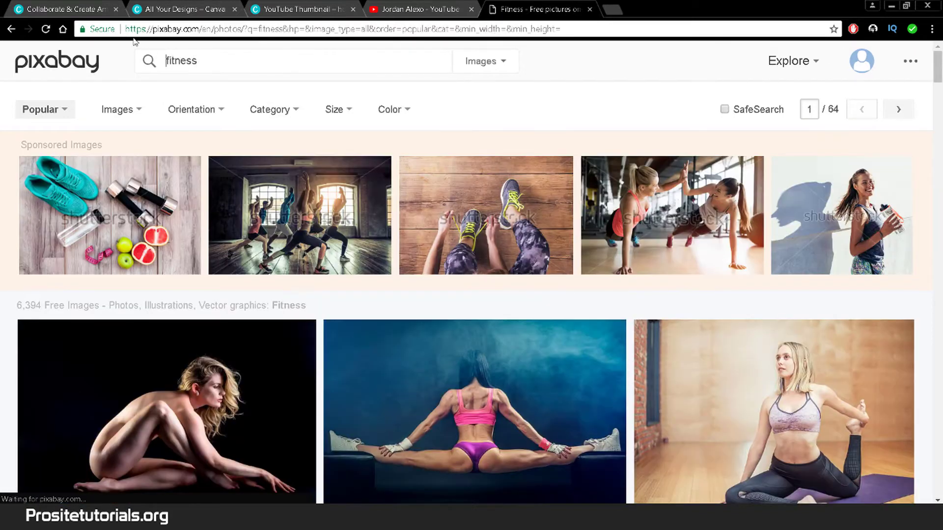
scroll(369, 170, down, 4)
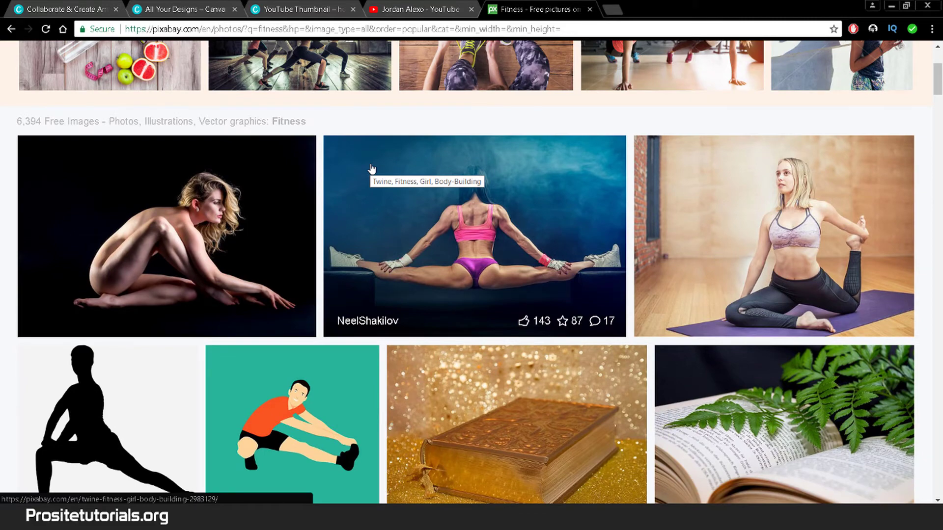
scroll(372, 169, down, 1)
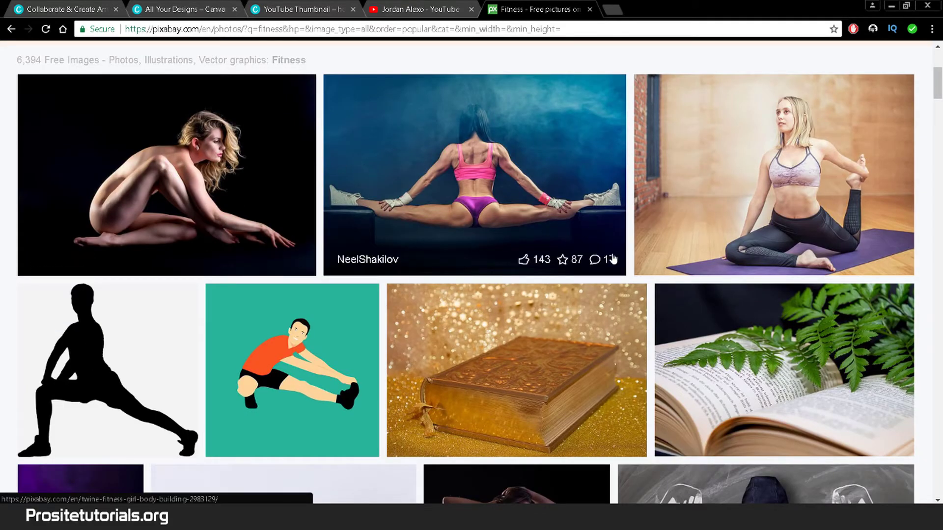
scroll(572, 255, down, 9)
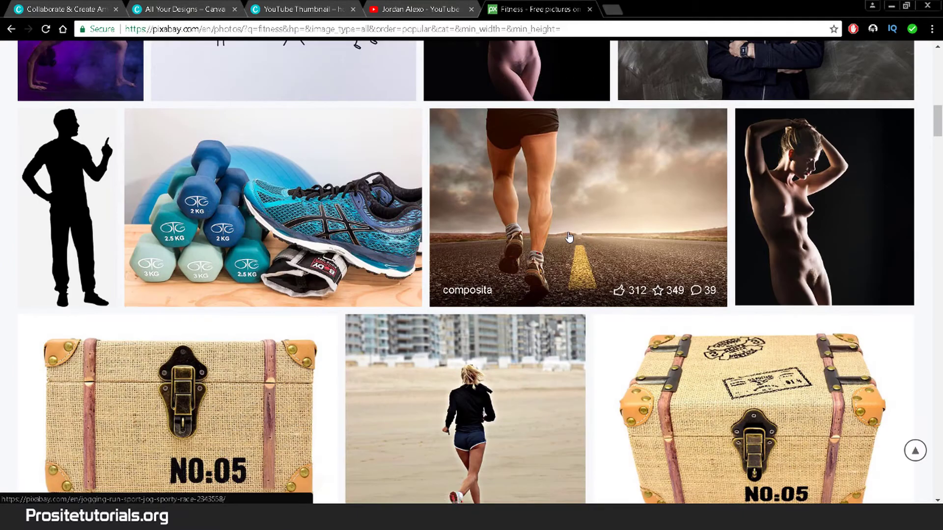
Find the fitness photo of the shirtless man exercising with dumbbells and download it at 1920×1080
scroll(560, 230, down, 6)
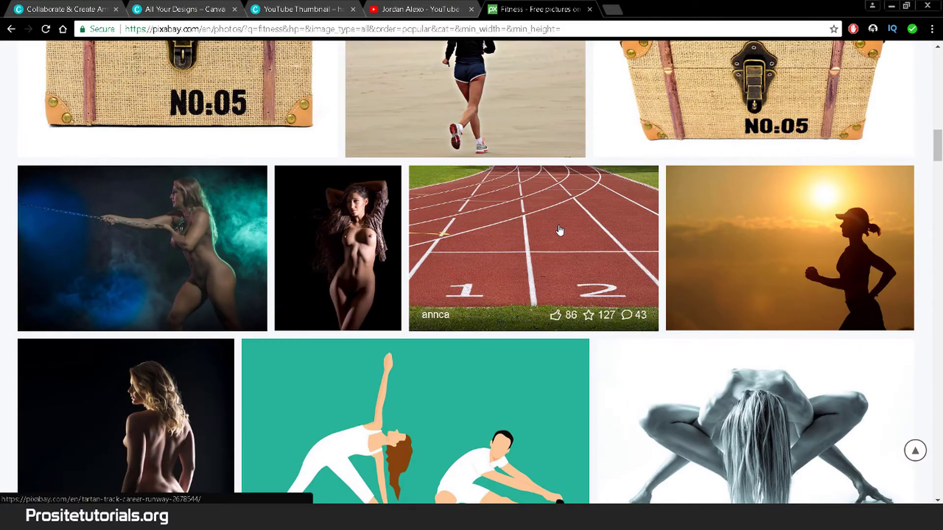
scroll(560, 230, down, 7)
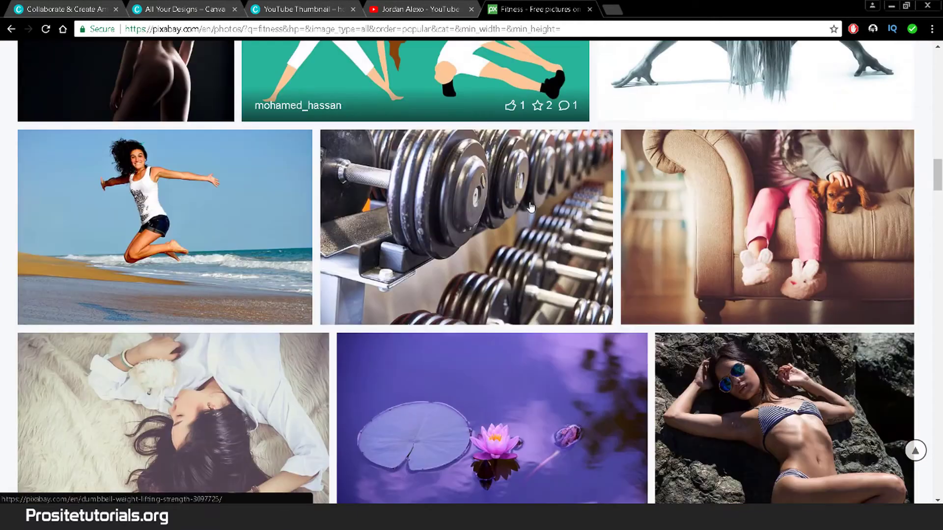
scroll(530, 209, down, 9)
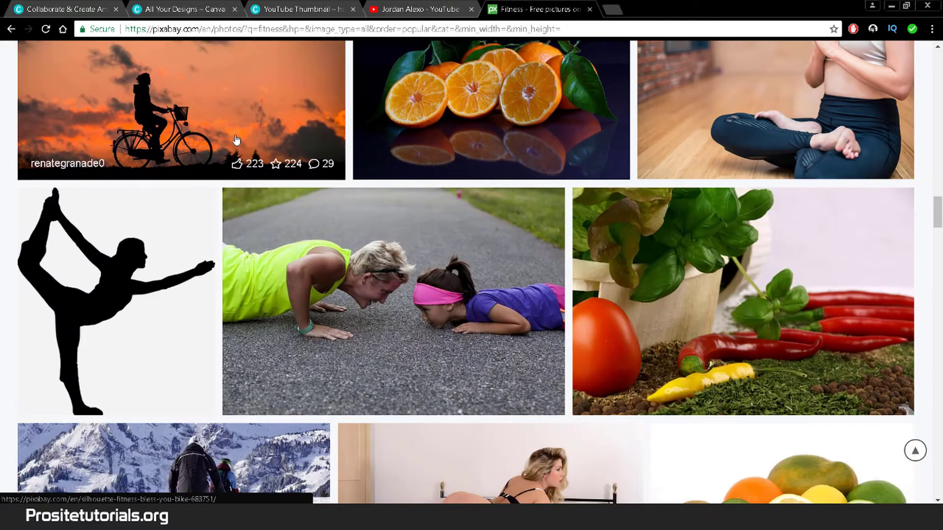
scroll(236, 140, down, 18)
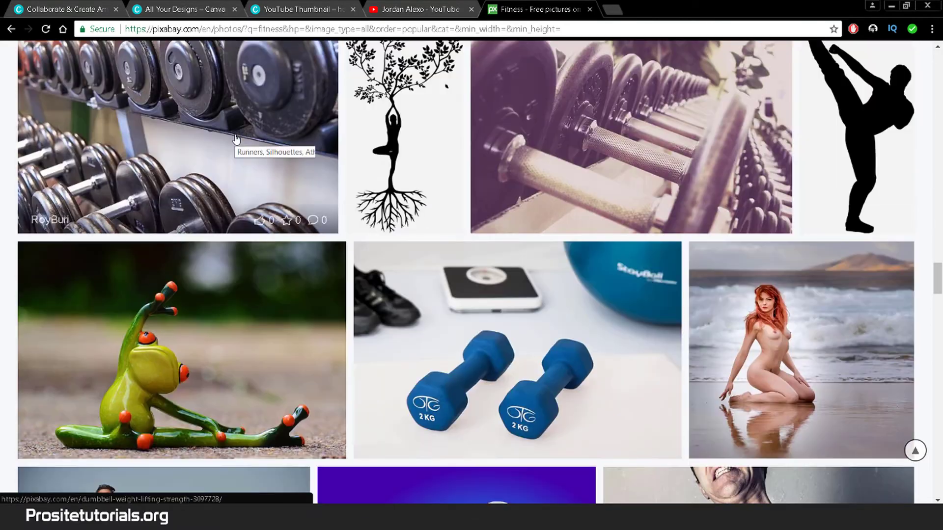
scroll(235, 141, down, 14)
scroll(234, 142, down, 10)
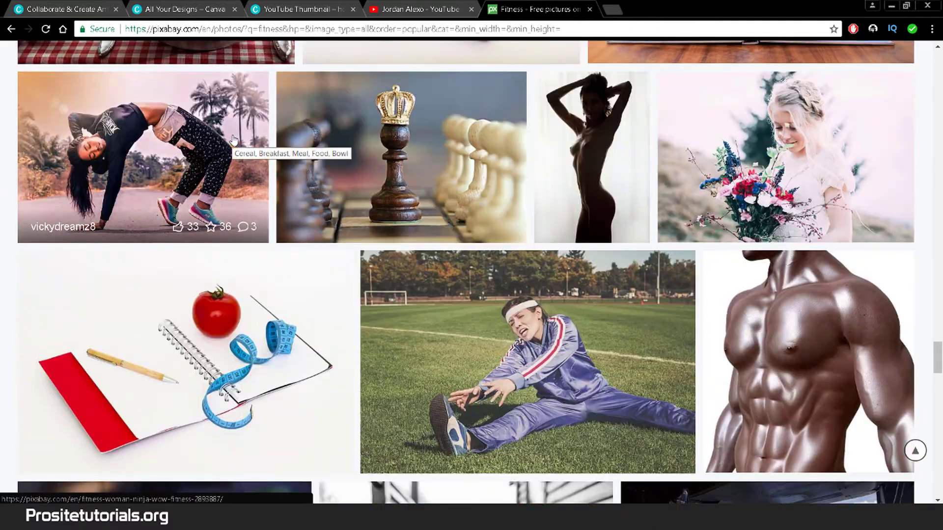
scroll(234, 140, down, 16)
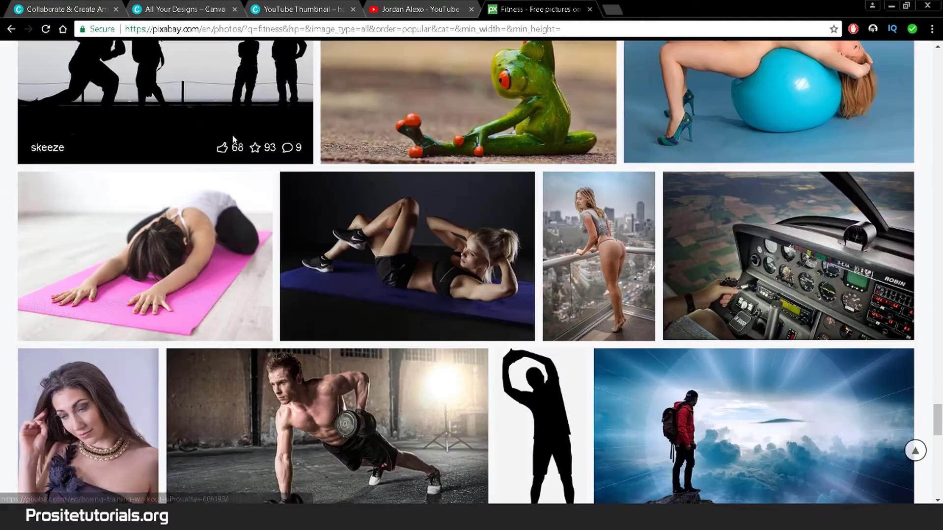
scroll(234, 140, down, 3)
click(297, 248)
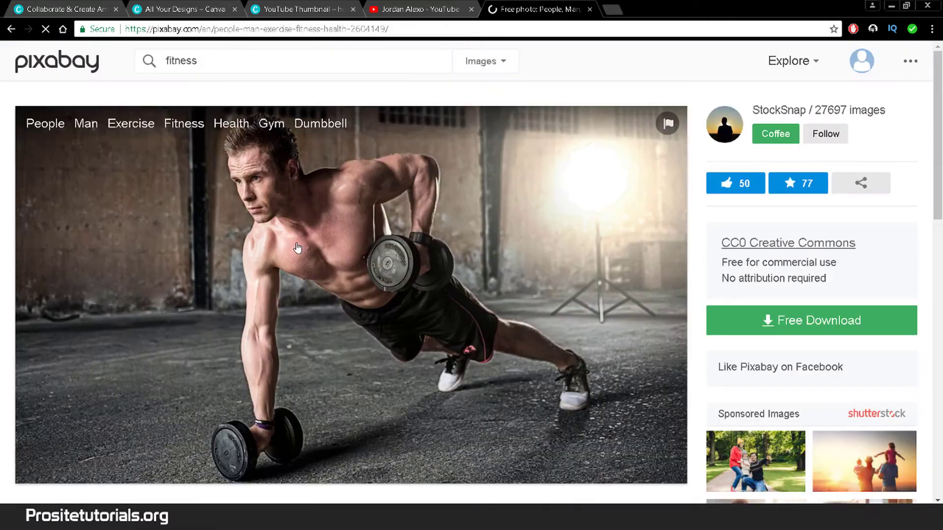
click(761, 325)
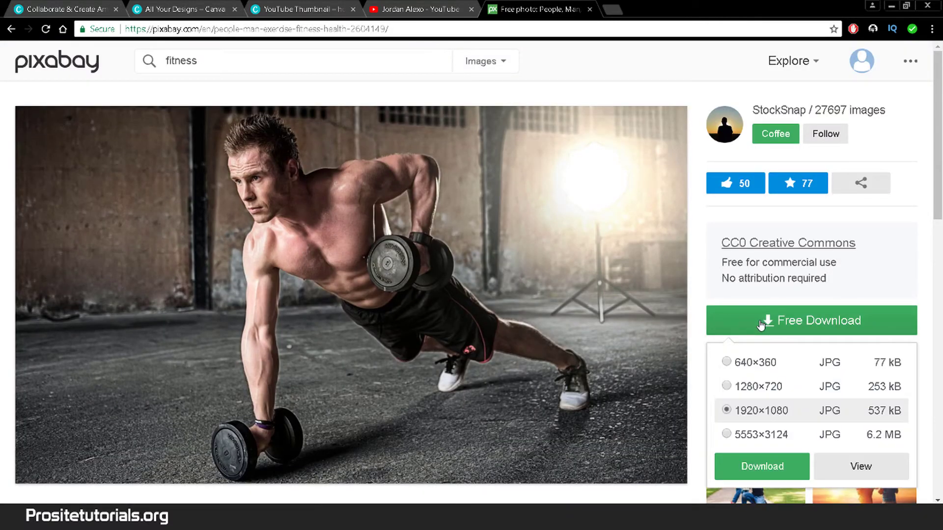
click(792, 478)
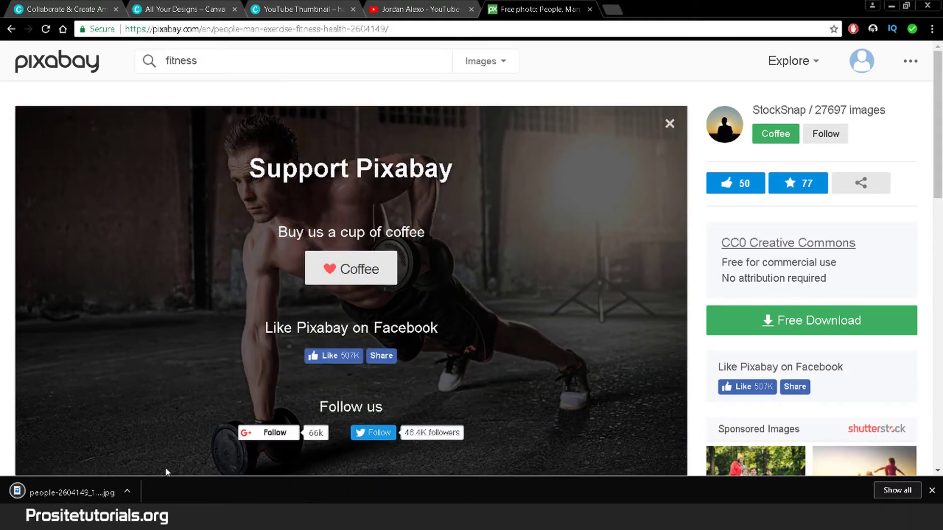
Return to the fitness results and download the photo of the man and woman doing push-ups at 1920×1280
click(10, 29)
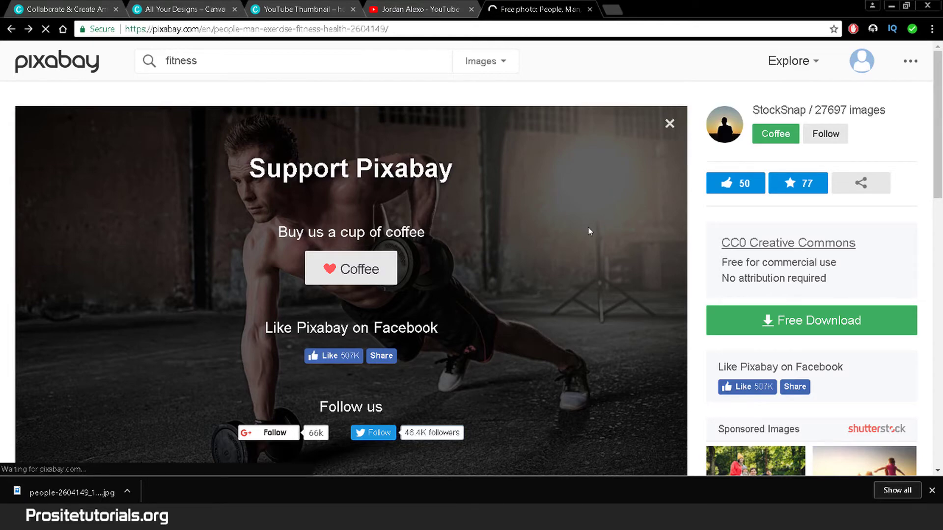
scroll(589, 231, down, 6)
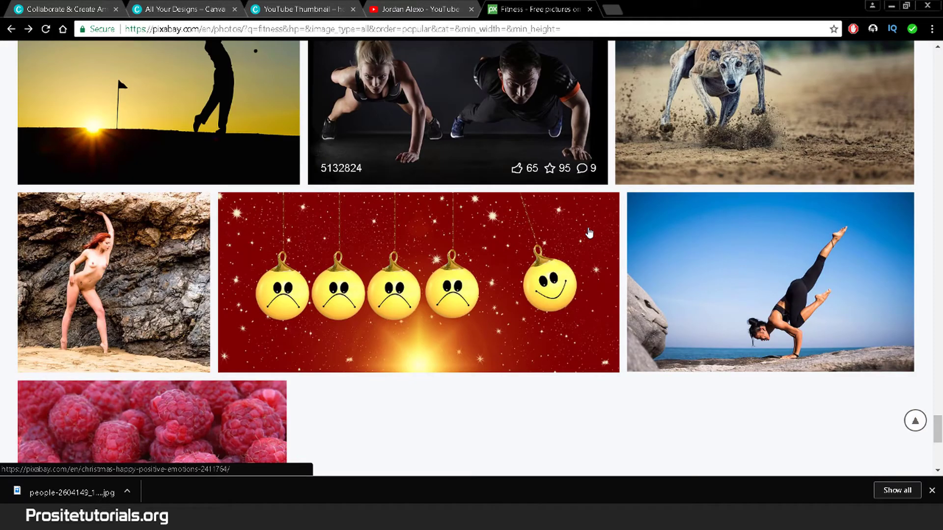
scroll(564, 221, up, 1)
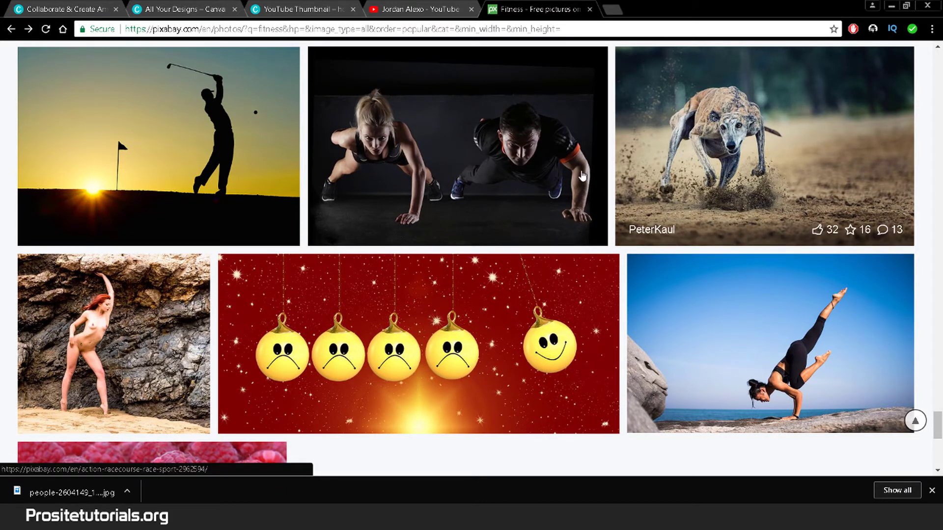
click(530, 162)
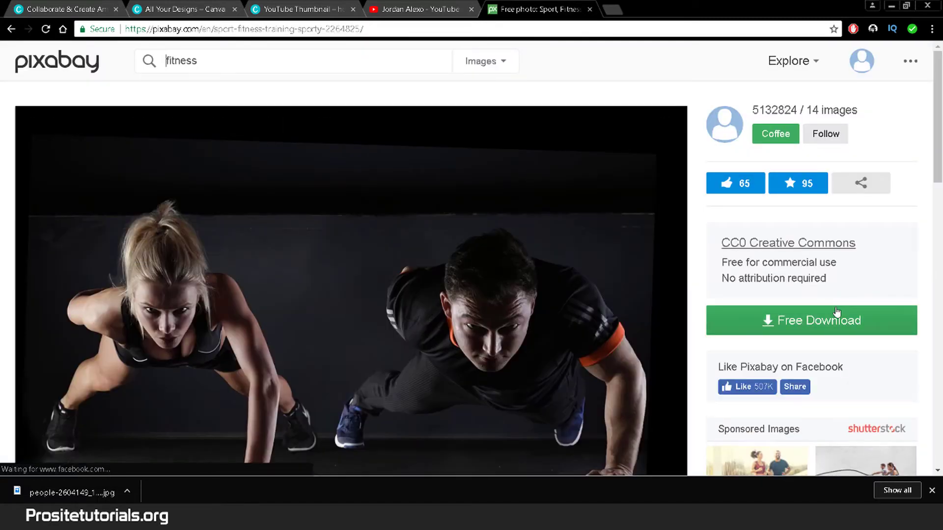
click(835, 318)
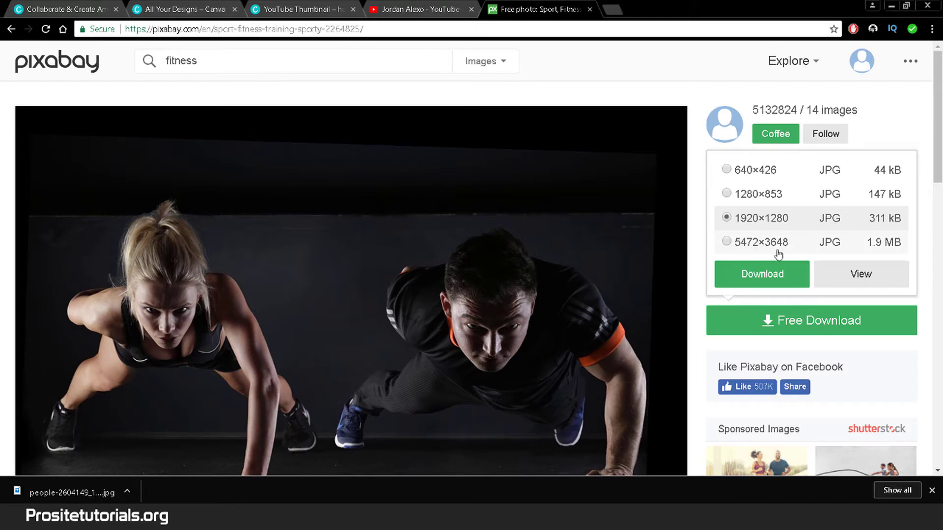
click(757, 284)
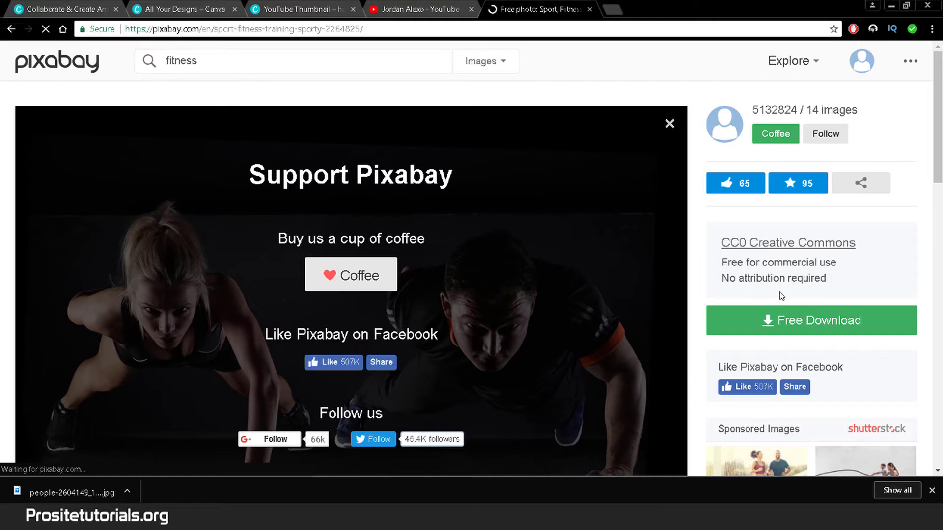
click(791, 321)
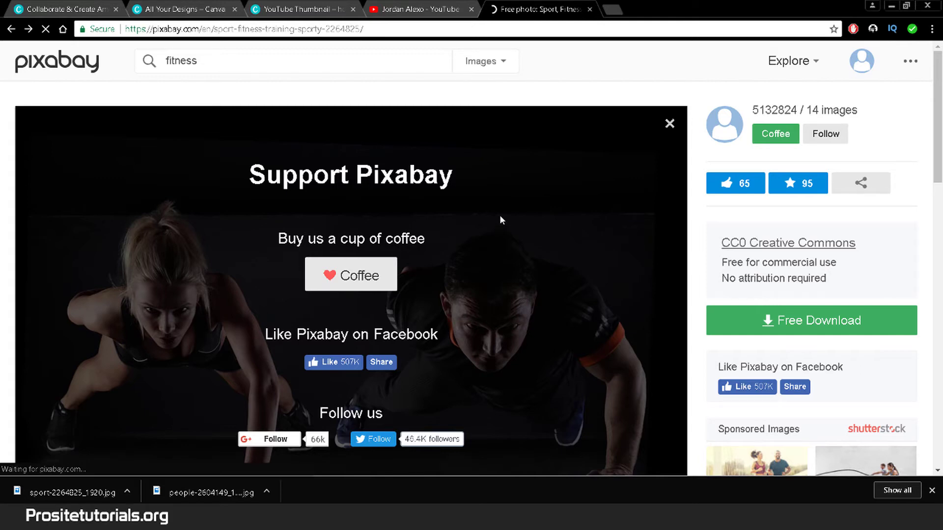
Go back to the fitness results and look through the photos on their second page
key(alt+Left)
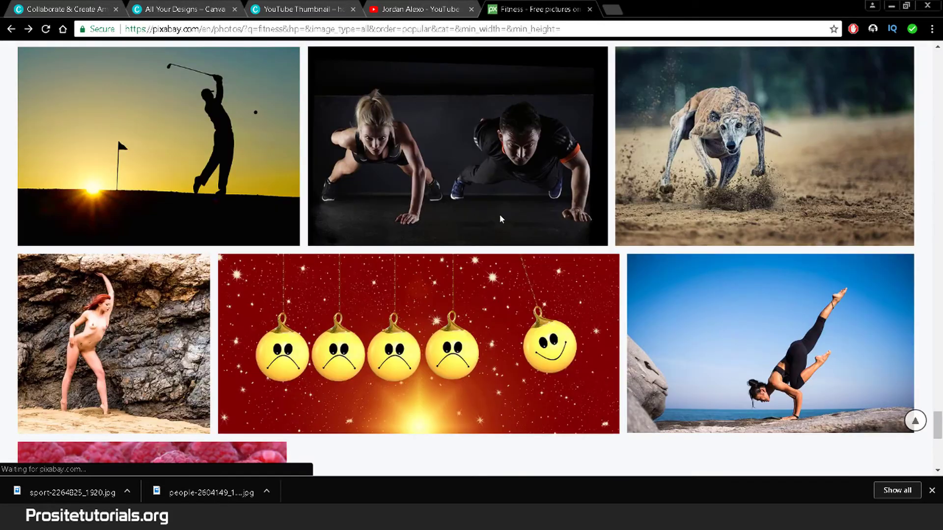
scroll(475, 191, down, 8)
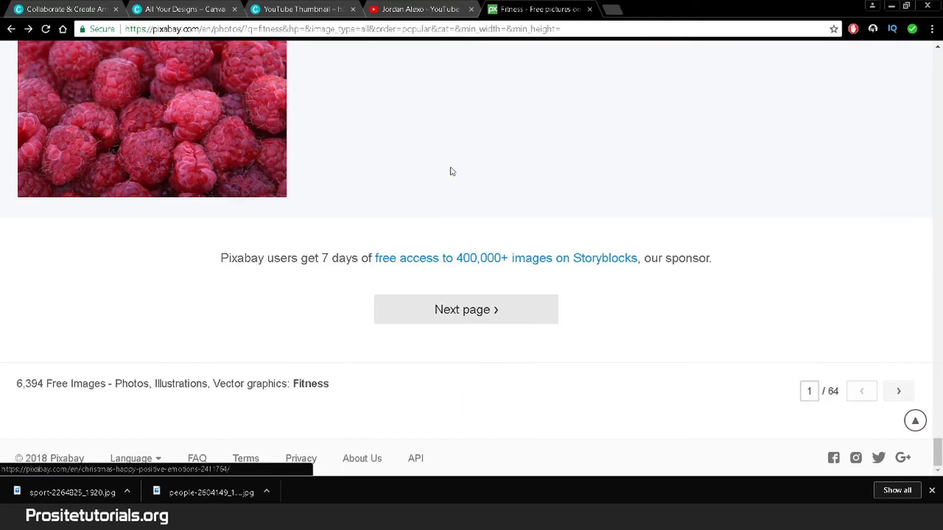
click(452, 302)
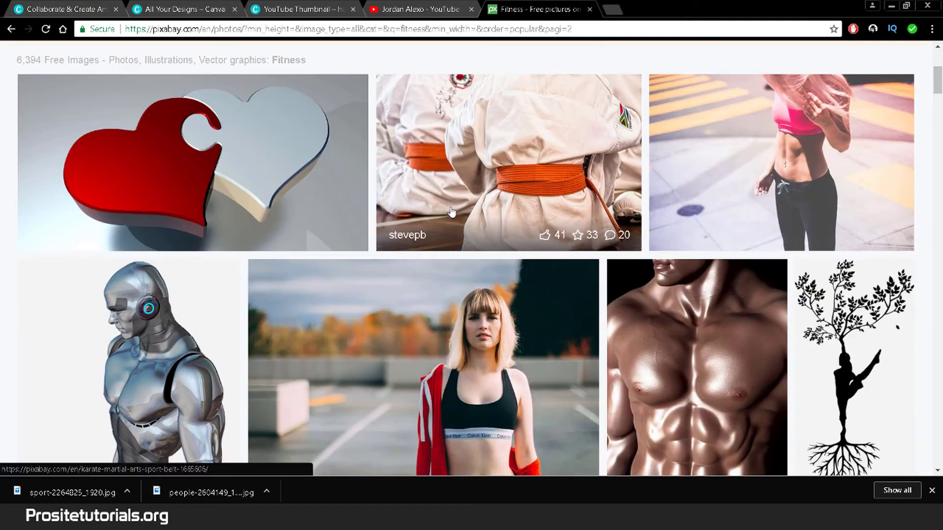
scroll(451, 211, down, 4)
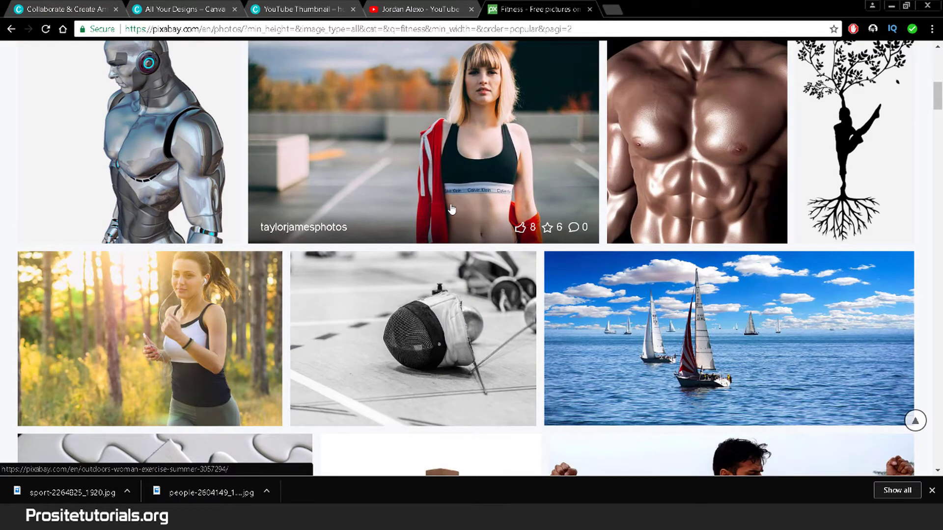
scroll(452, 210, down, 12)
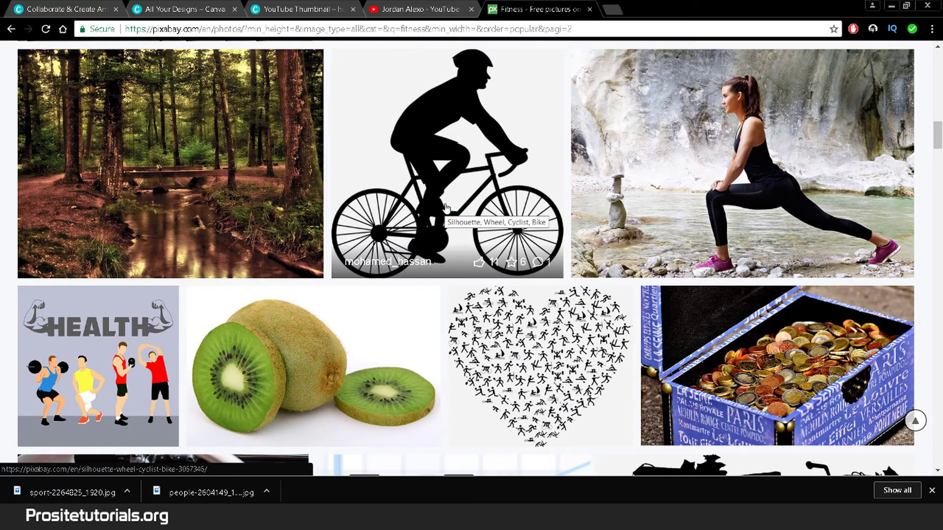
scroll(445, 207, up, 15)
View the photo of the blonde woman with the red jacket and return to the second results page
click(435, 285)
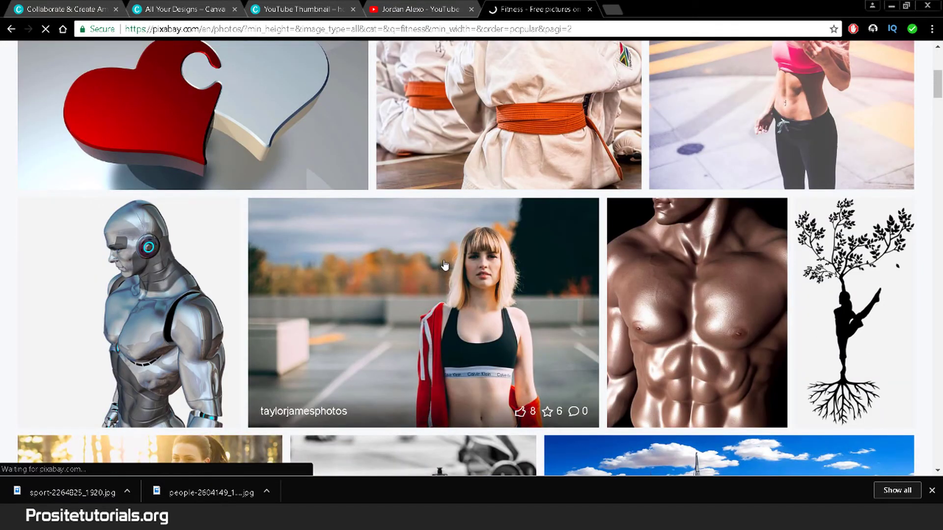
scroll(444, 265, down, 6)
scroll(445, 260, up, 5)
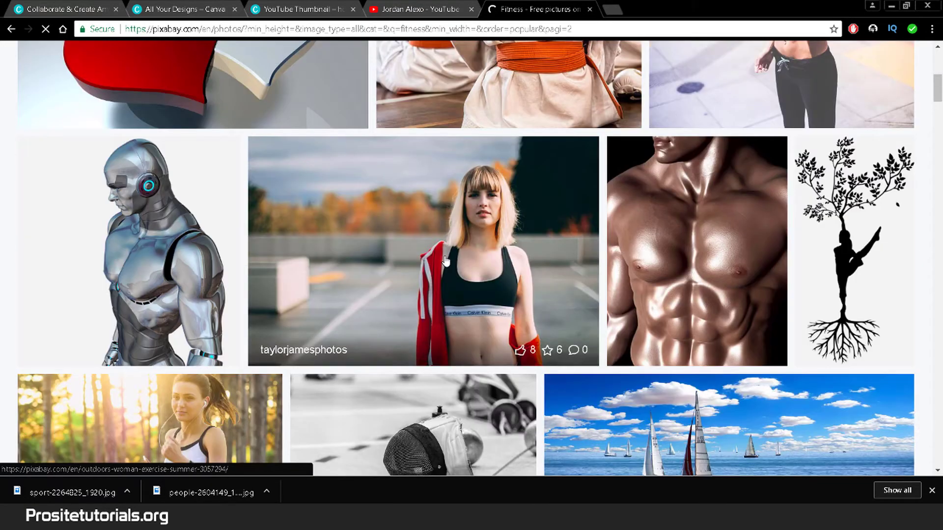
scroll(445, 260, down, 4)
click(10, 31)
scroll(226, 236, down, 1)
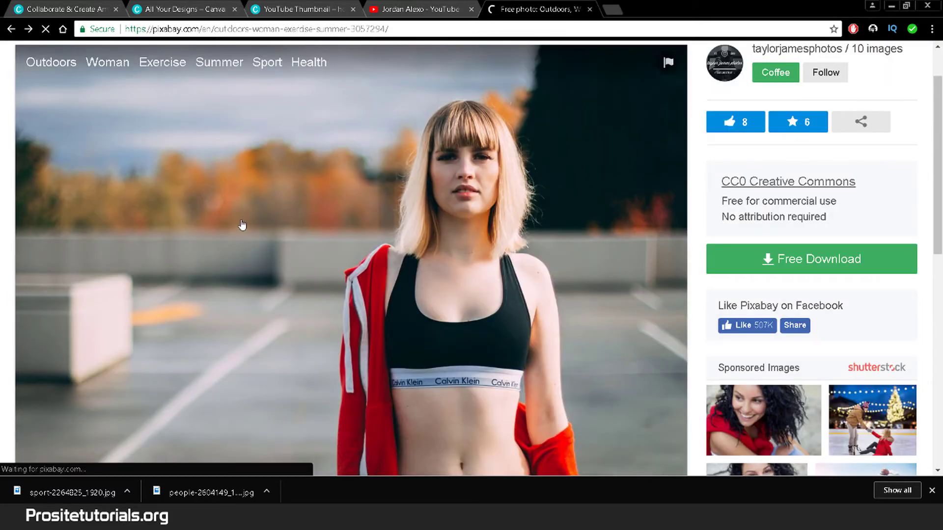
key(alt+Left)
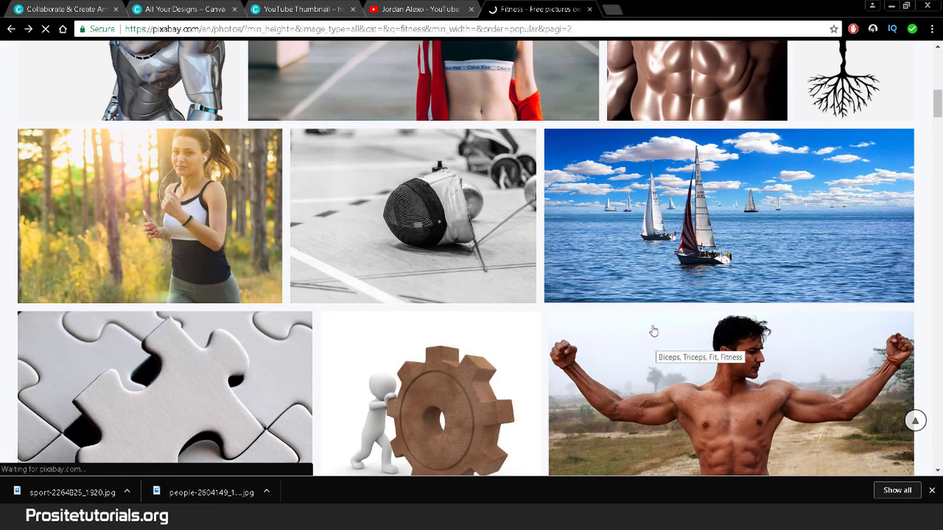
Download the photo of the woman jogging in the forest at 1920×1271
click(232, 225)
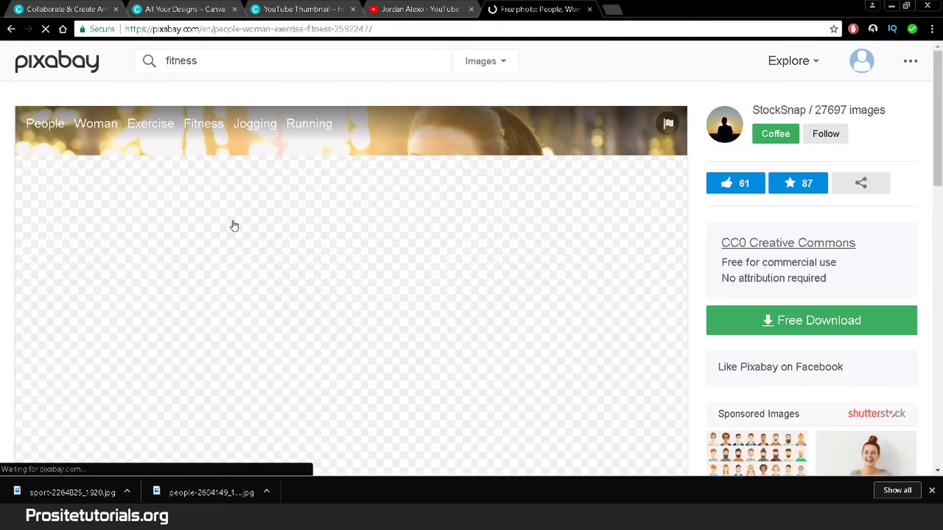
scroll(707, 319, down, 4)
click(827, 147)
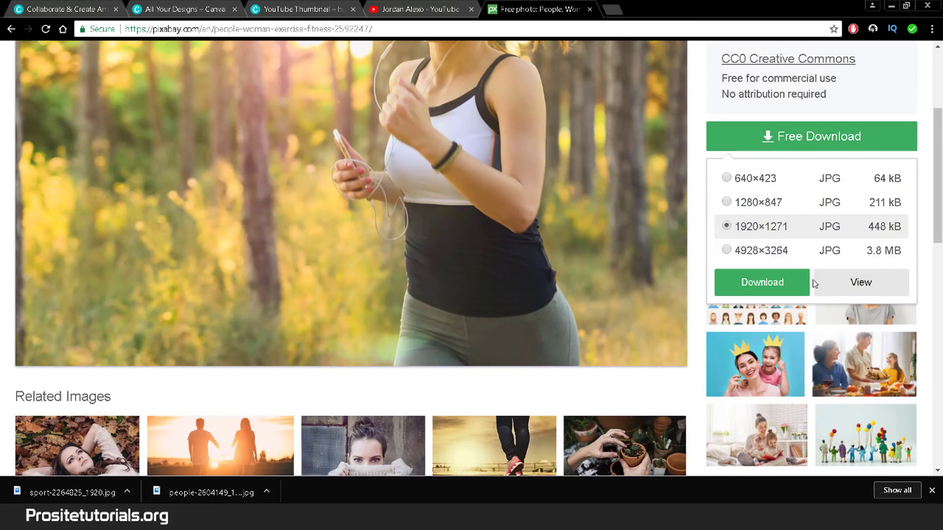
click(796, 286)
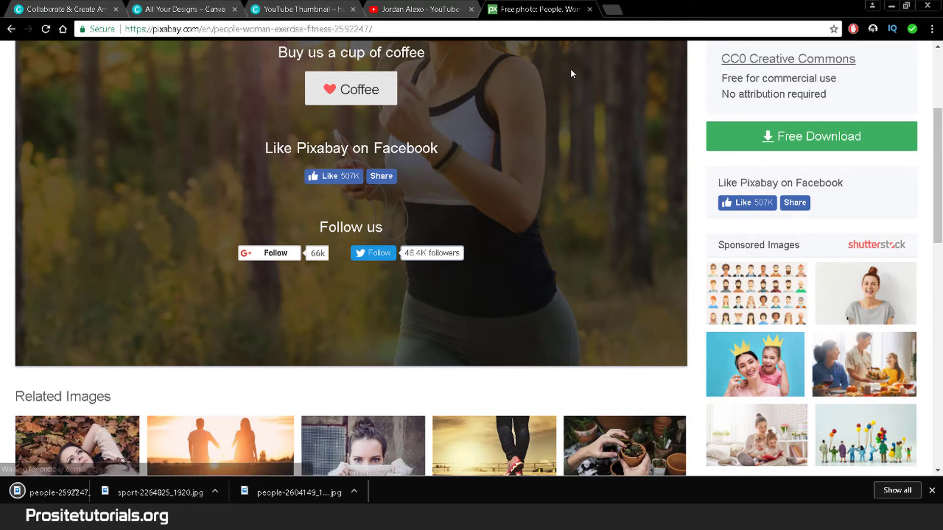
Switch back to the Canva thumbnail design, show the uploaded images and dismiss the browser's download bar
click(243, 14)
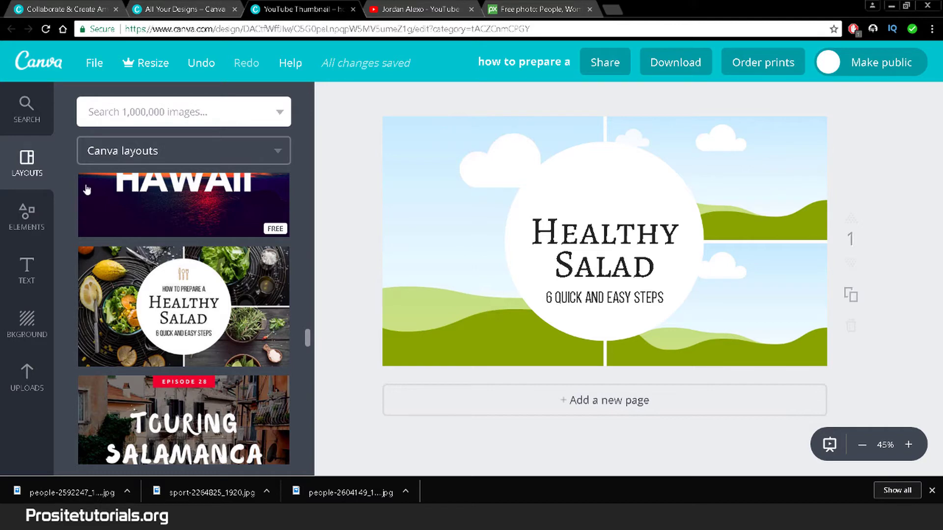
click(27, 373)
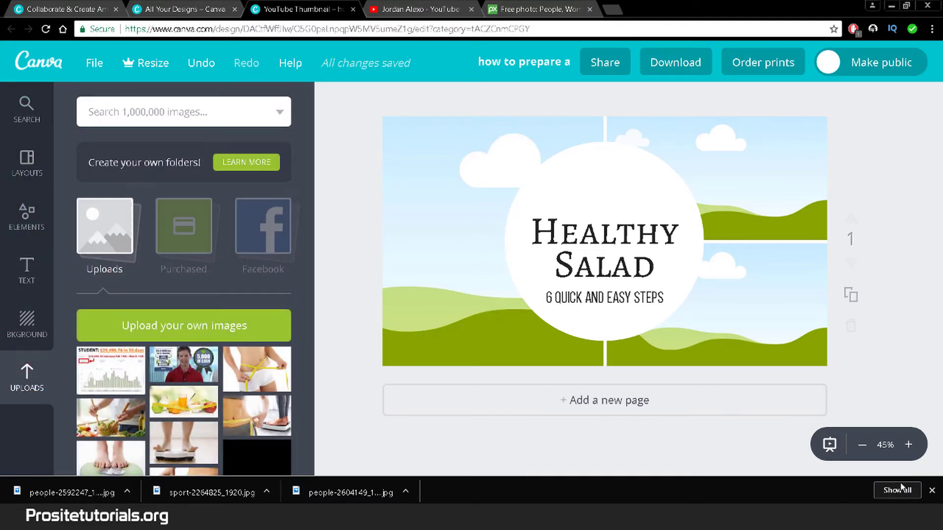
click(931, 490)
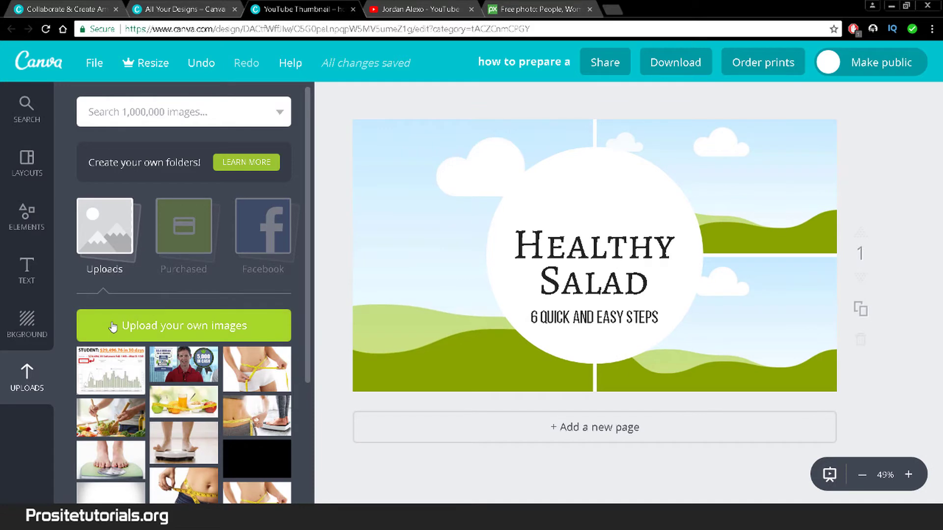
Upload the three downloaded fitness photos from the Transferências folder, including people-2604149_1920.jpg and sport-2264825_1920.jpg
click(128, 329)
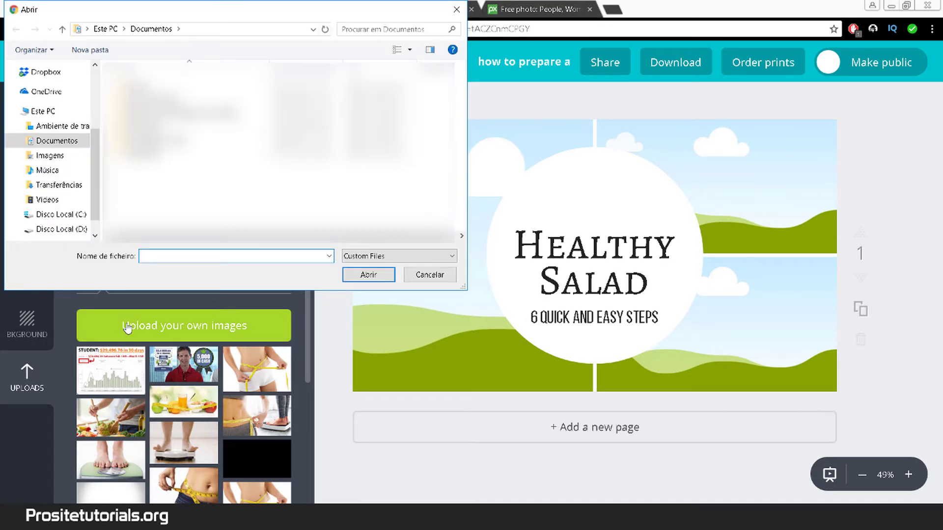
click(59, 184)
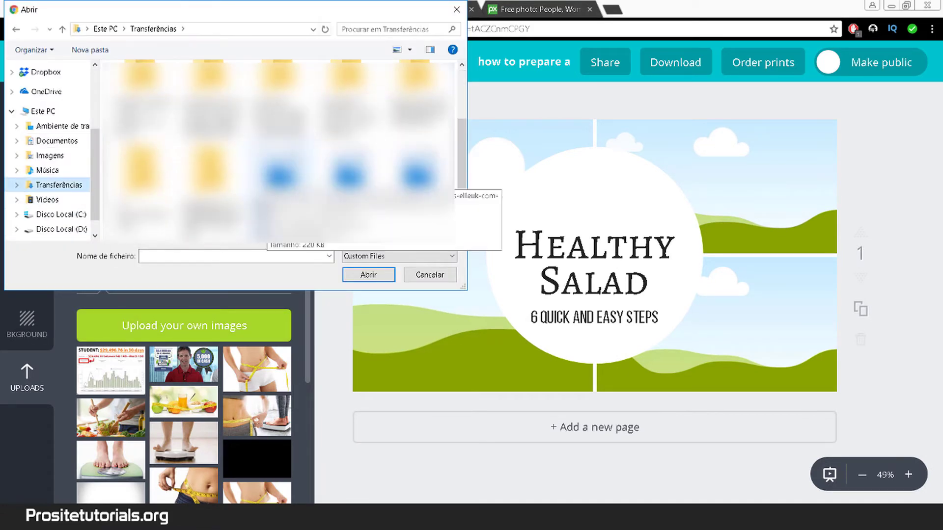
scroll(277, 147, down, 2)
click(279, 197)
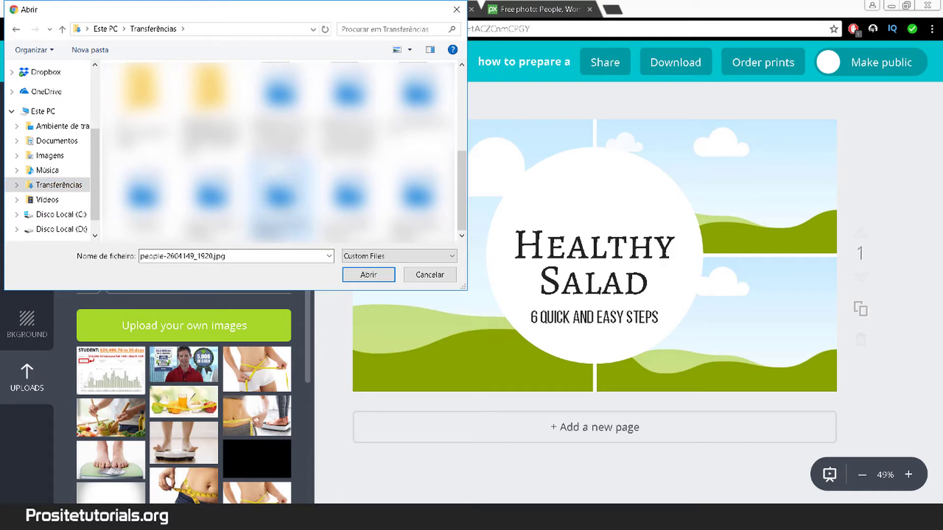
ctrl+click(349, 197)
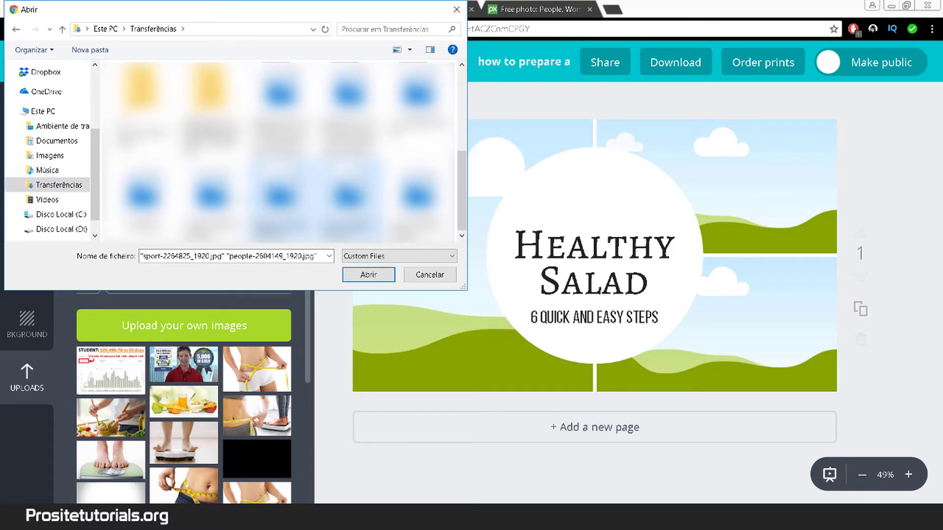
ctrl+click(211, 196)
click(358, 276)
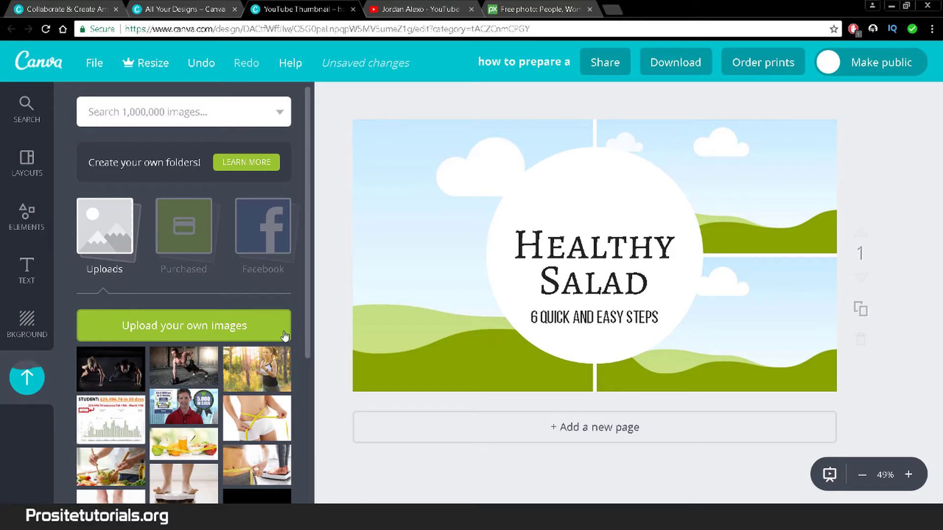
Fill the layout's frames with the dumbbell photo at upper right, the push-up photo at lower right and the jogging woman at left
drag(246, 371, 326, 310)
drag(447, 288, 717, 186)
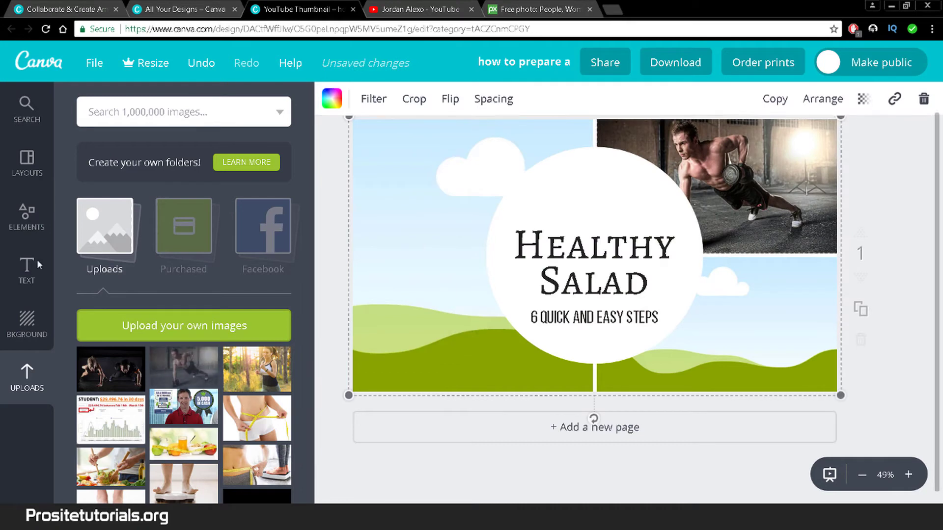
drag(111, 368, 736, 363)
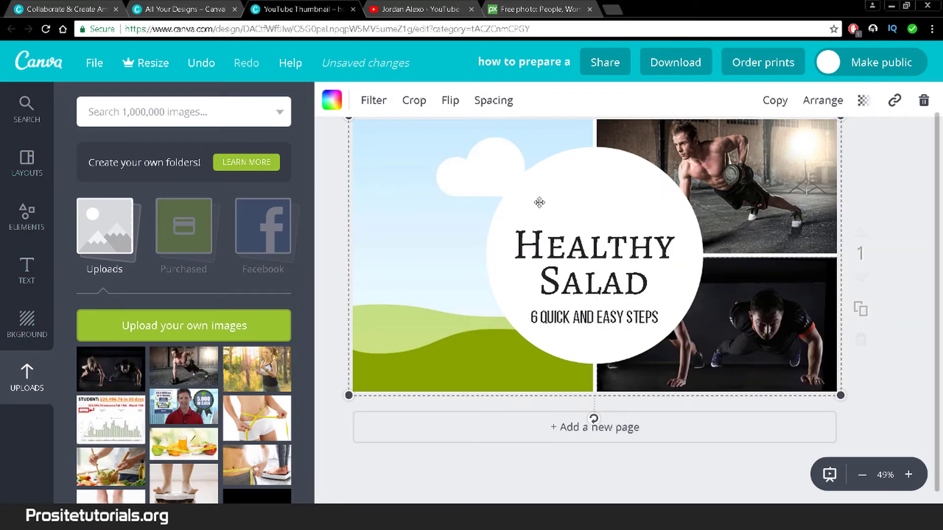
drag(184, 366, 407, 279)
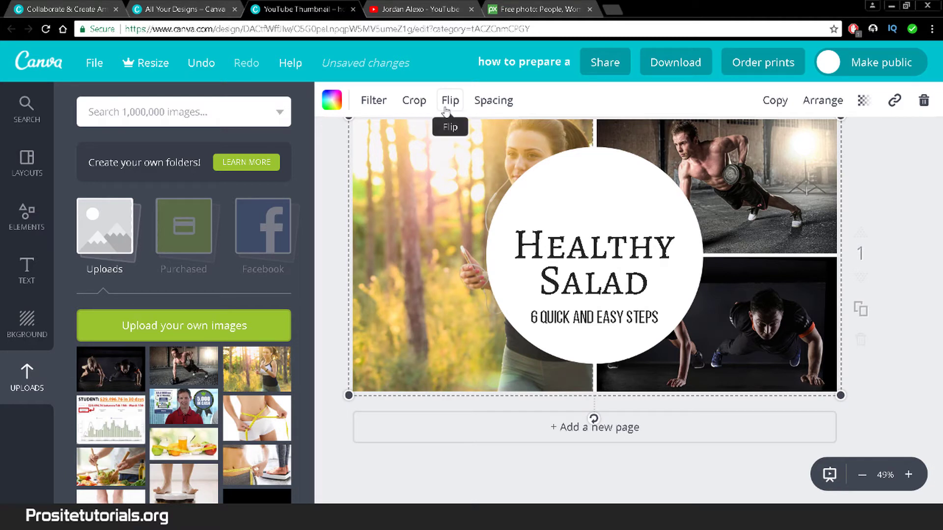
Flip the jogging woman's photo and the dumbbell photo horizontally
scroll(428, 223, up, 1)
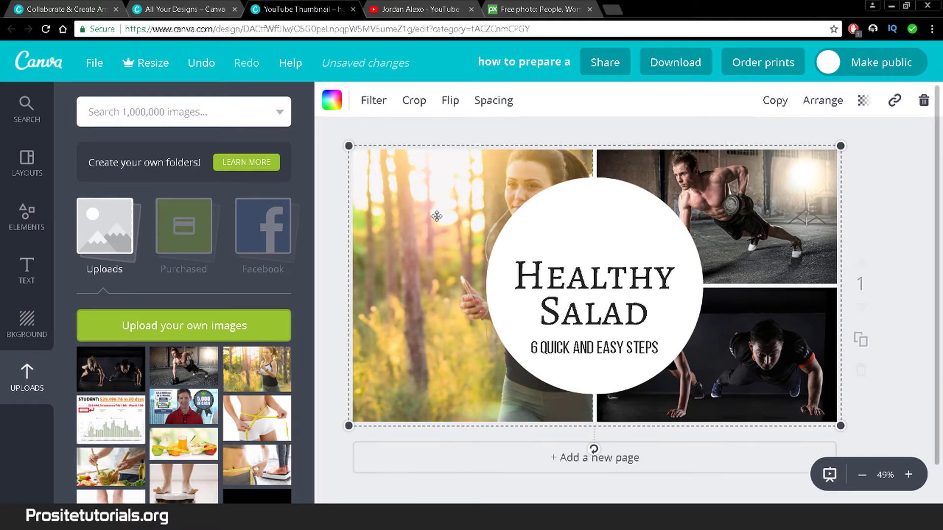
click(449, 106)
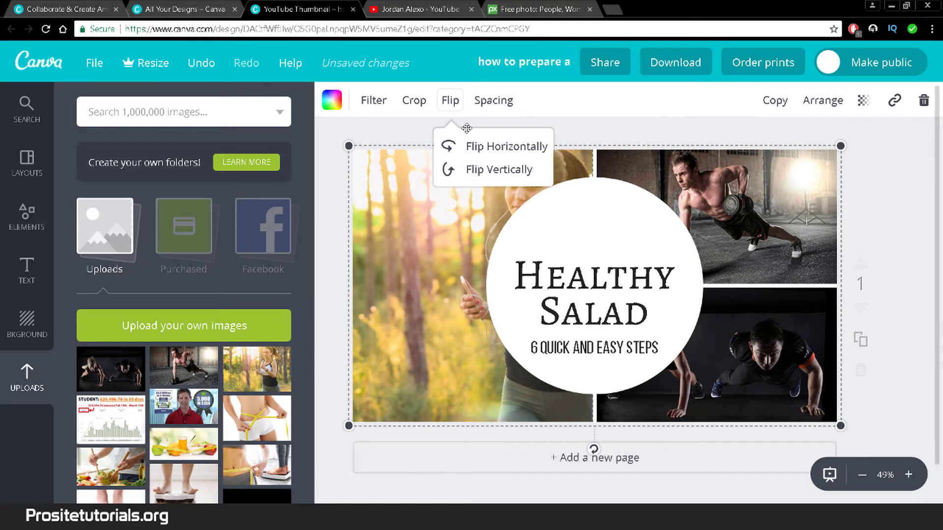
click(450, 145)
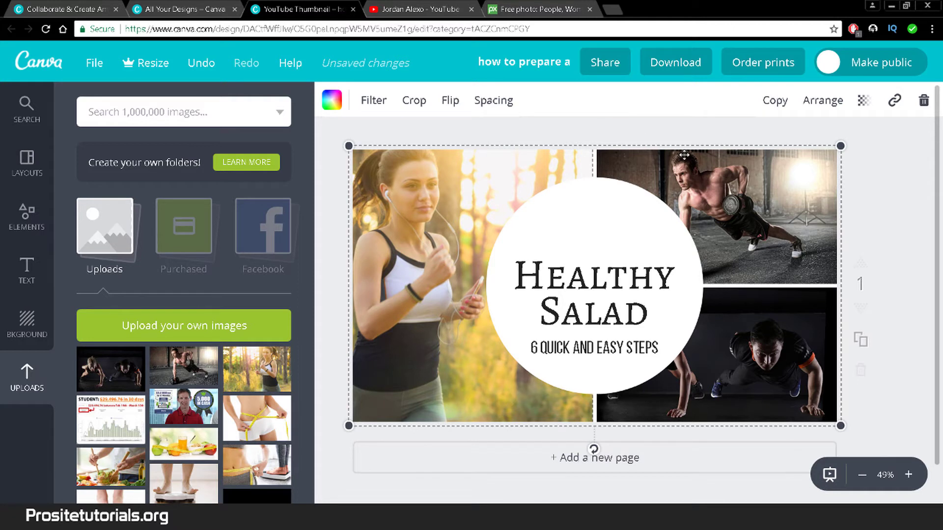
click(449, 104)
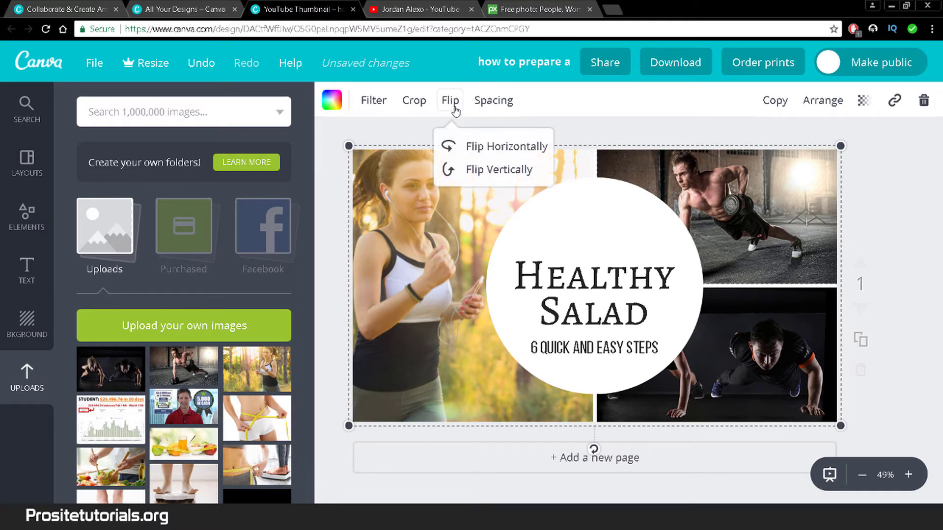
click(464, 144)
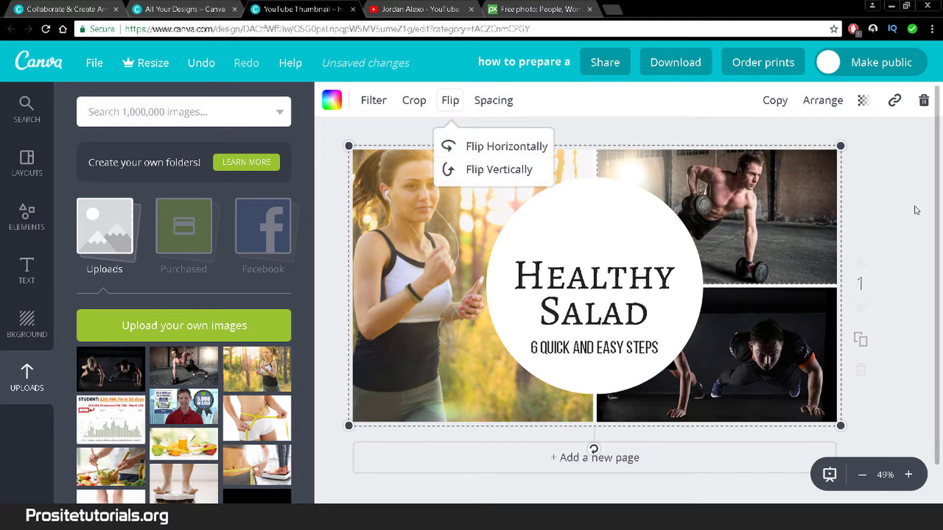
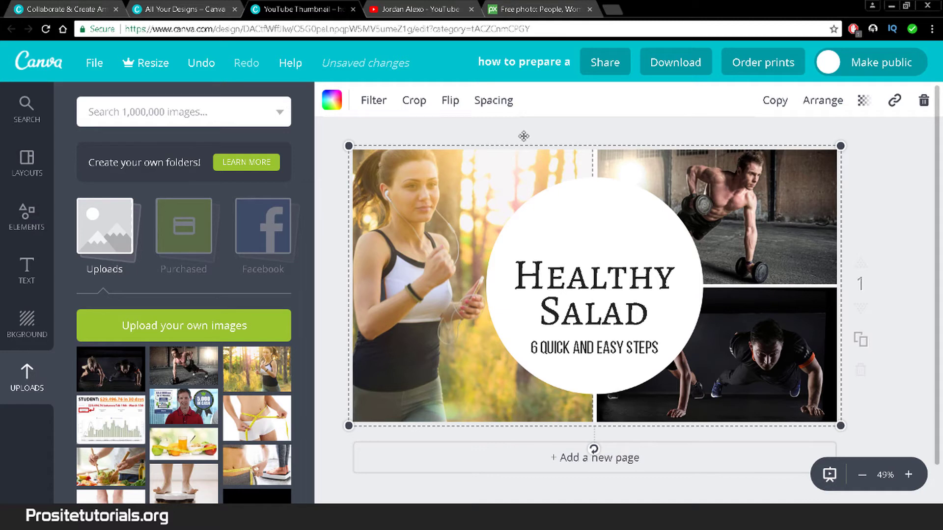
Try the Festive filter on the jogging woman's photo
click(364, 102)
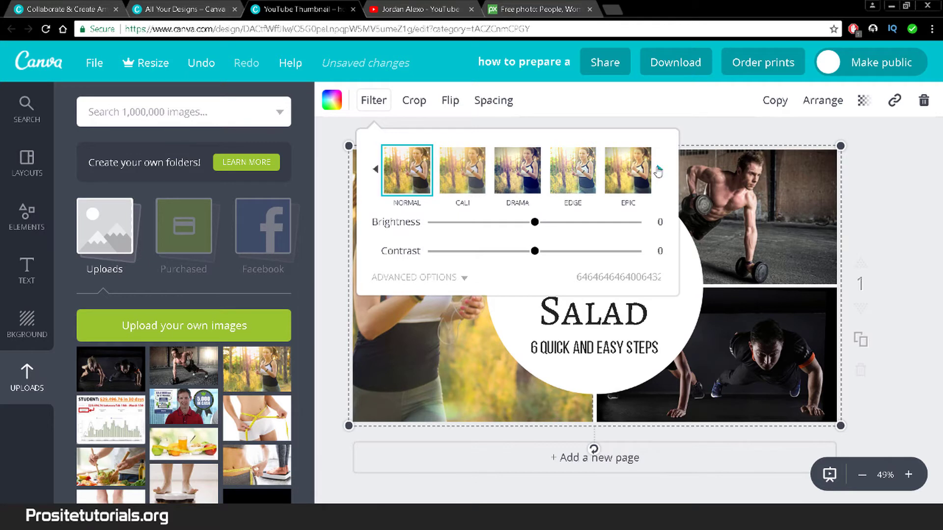
click(658, 171)
click(534, 165)
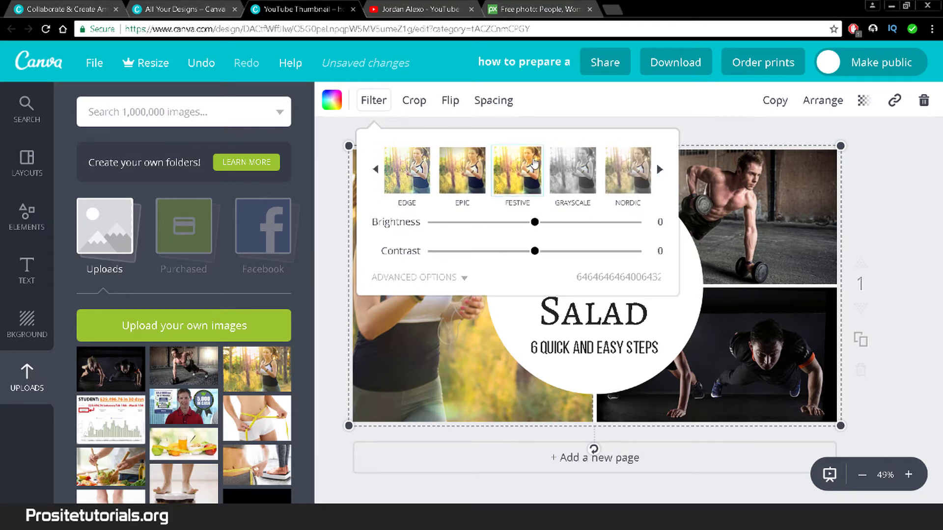
click(583, 106)
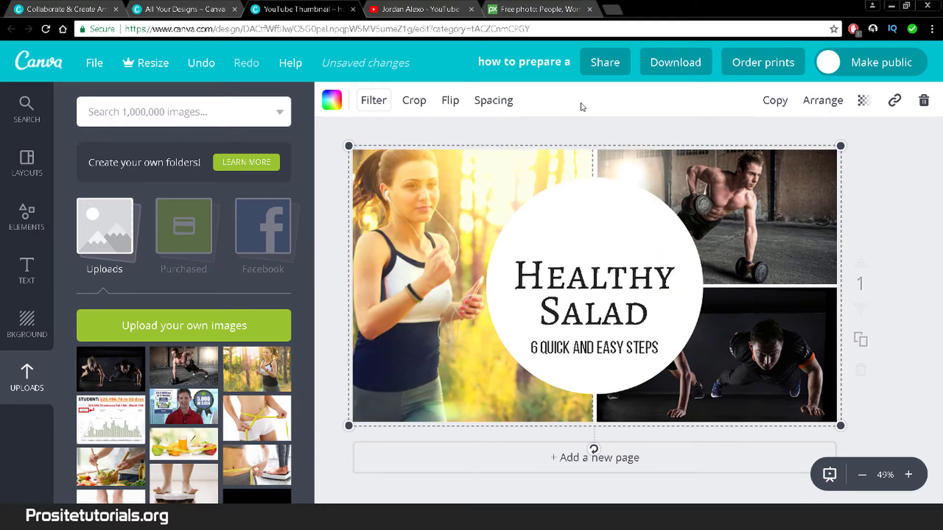
Apply the Epic filter to the jogging woman's photo and browse the remaining filters through Whimsical
click(373, 100)
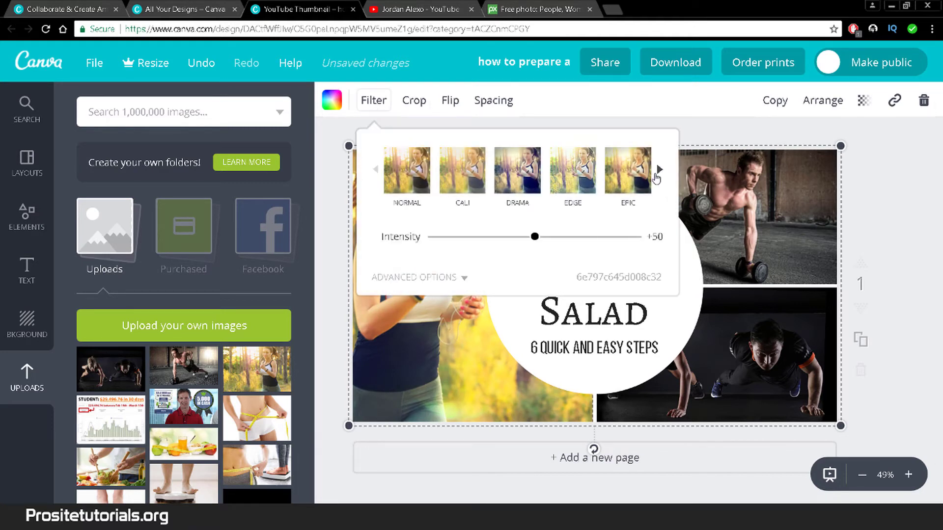
click(647, 177)
click(659, 172)
click(659, 172)
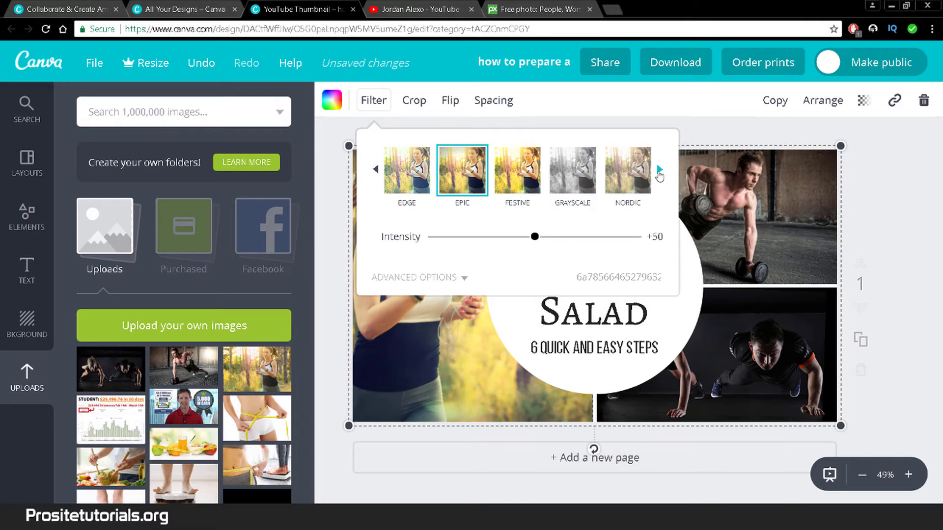
click(659, 171)
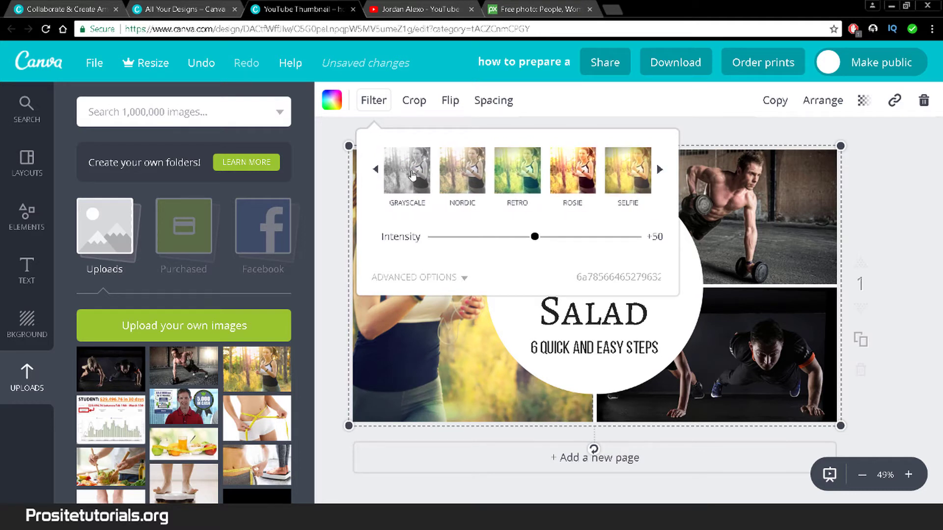
click(659, 171)
click(659, 171)
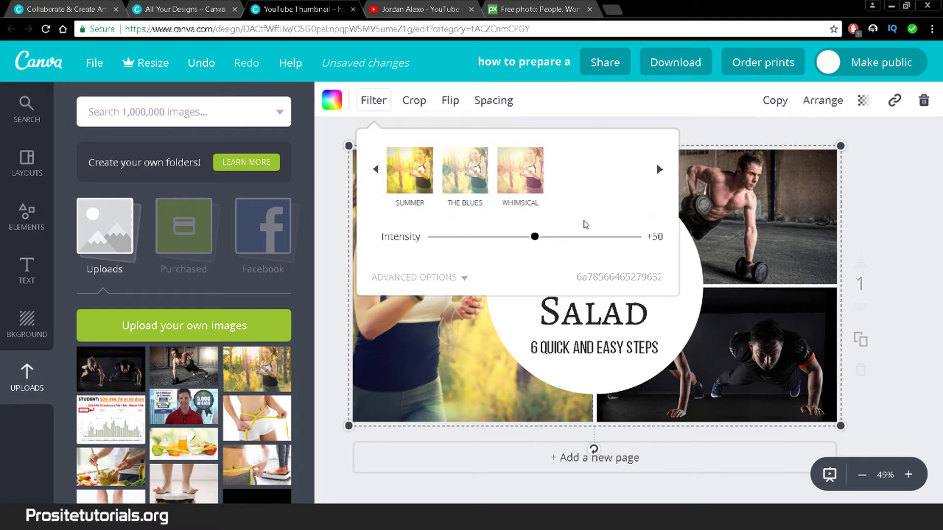
Set the blur of the jogging woman's photo to +10 in the advanced filter options
click(465, 276)
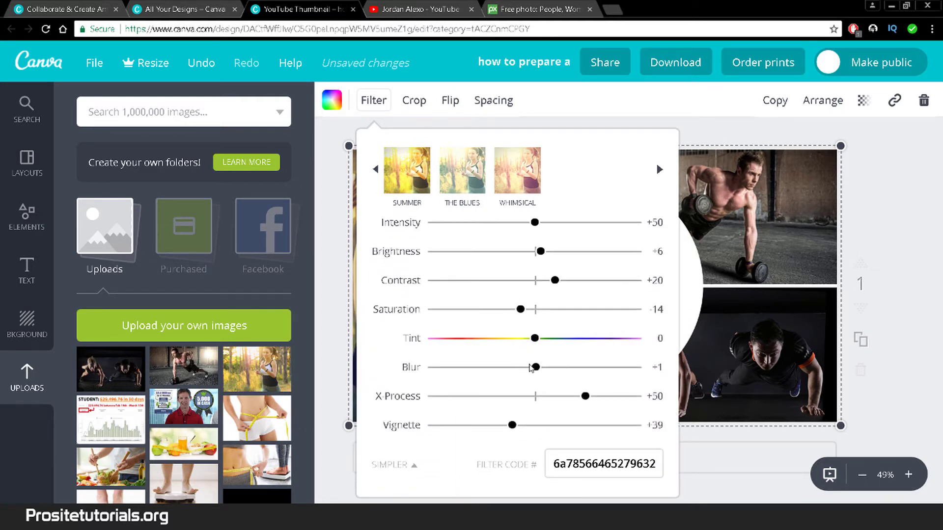
drag(537, 369, 546, 371)
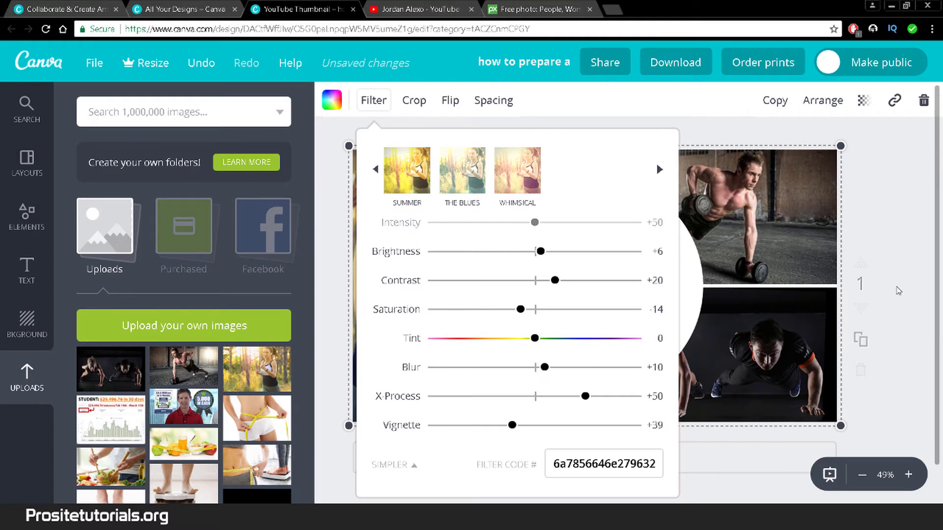
click(762, 155)
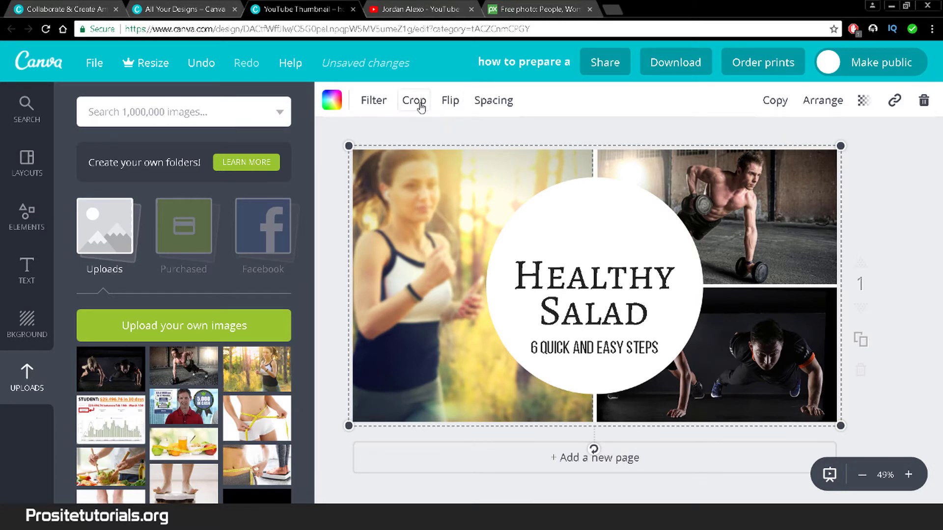
Set the blur of the jogging woman's photo to 0 in the advanced filter options
click(373, 101)
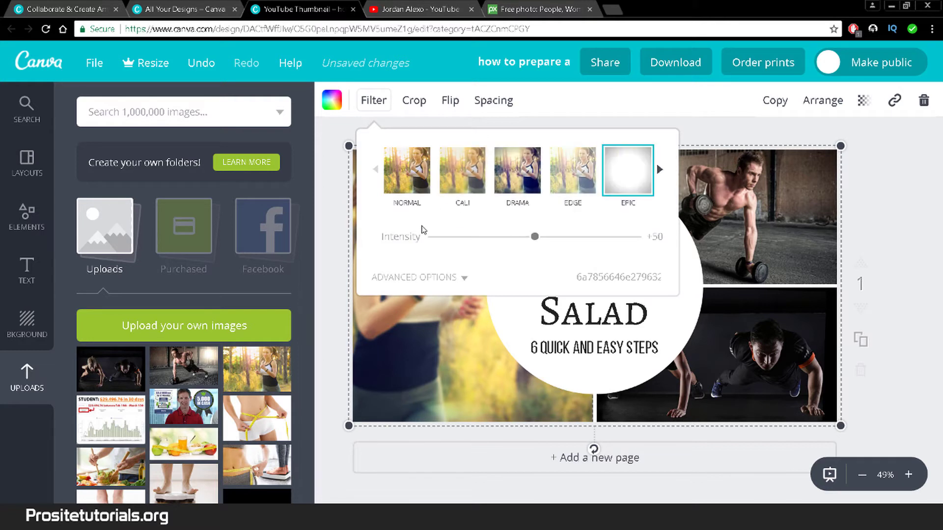
click(414, 278)
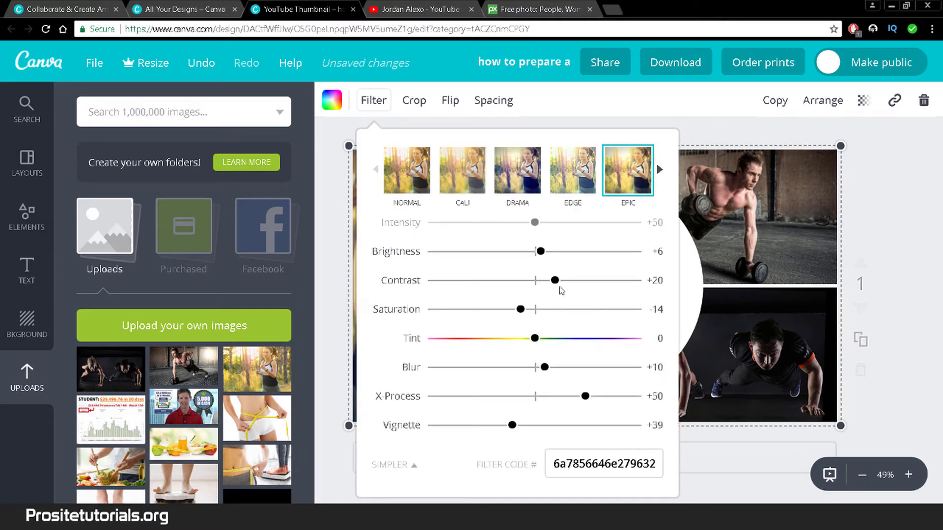
drag(544, 369, 536, 375)
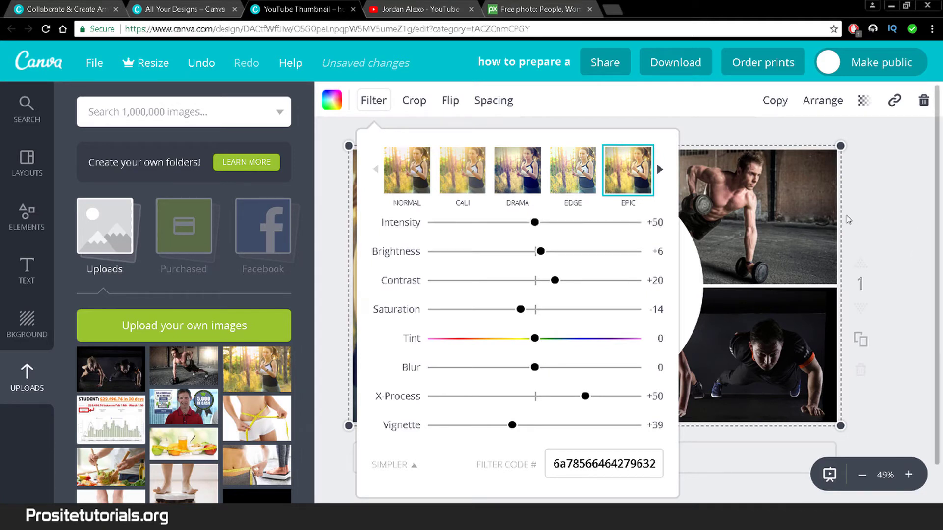
Try the Edge filter on the dumbbell photo, browse the other filters and settle on Drama
click(786, 182)
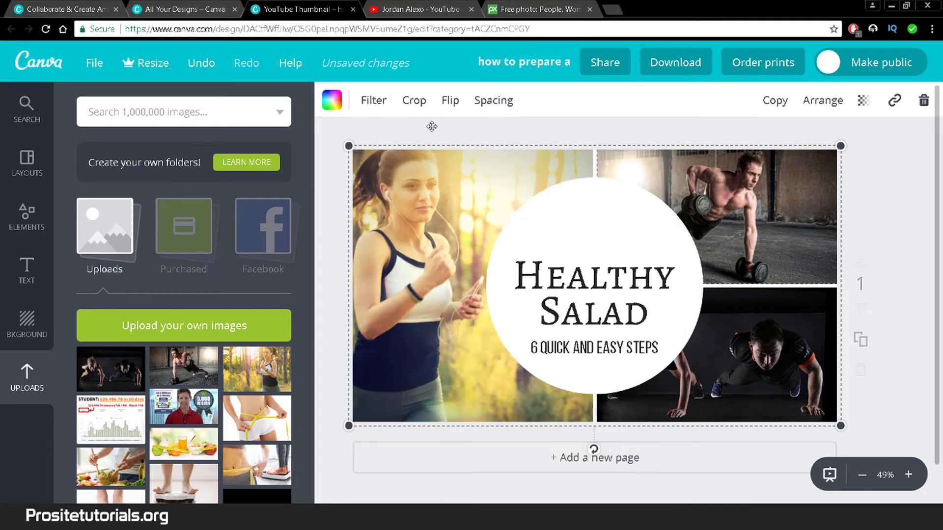
click(374, 102)
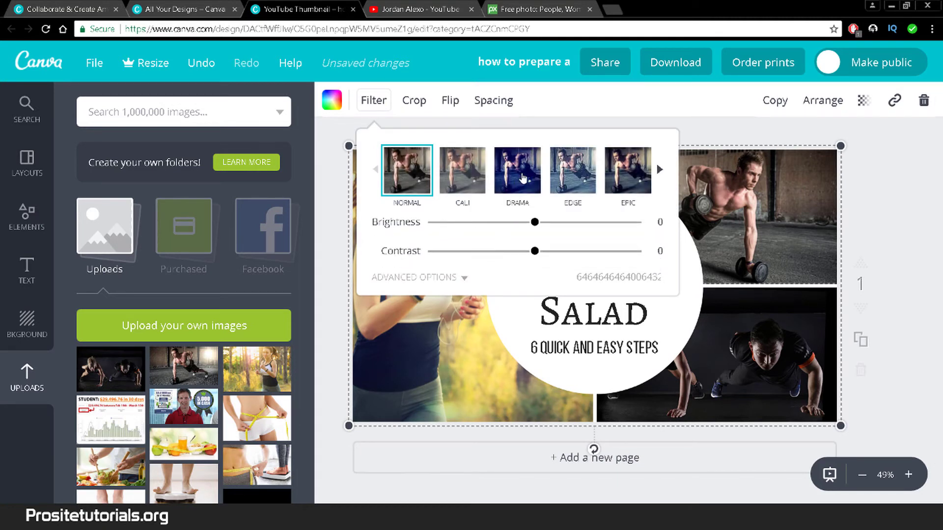
click(523, 179)
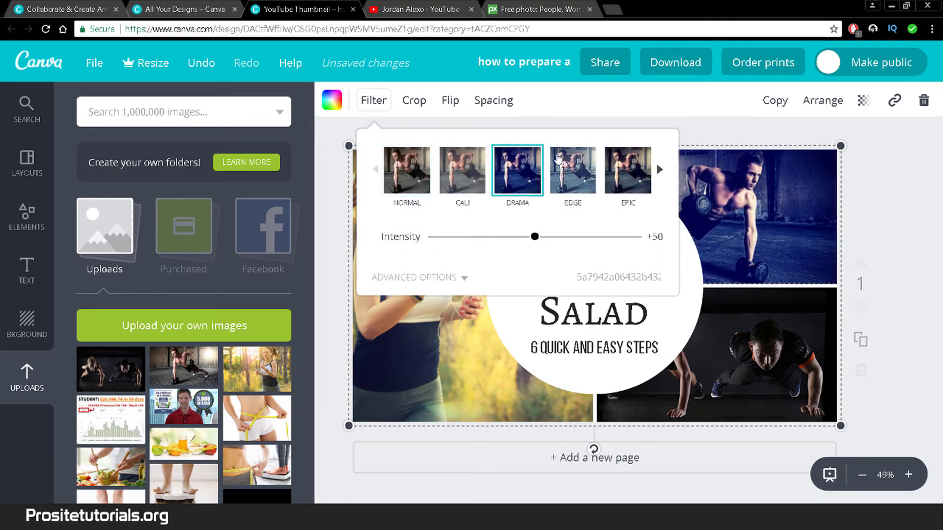
click(587, 169)
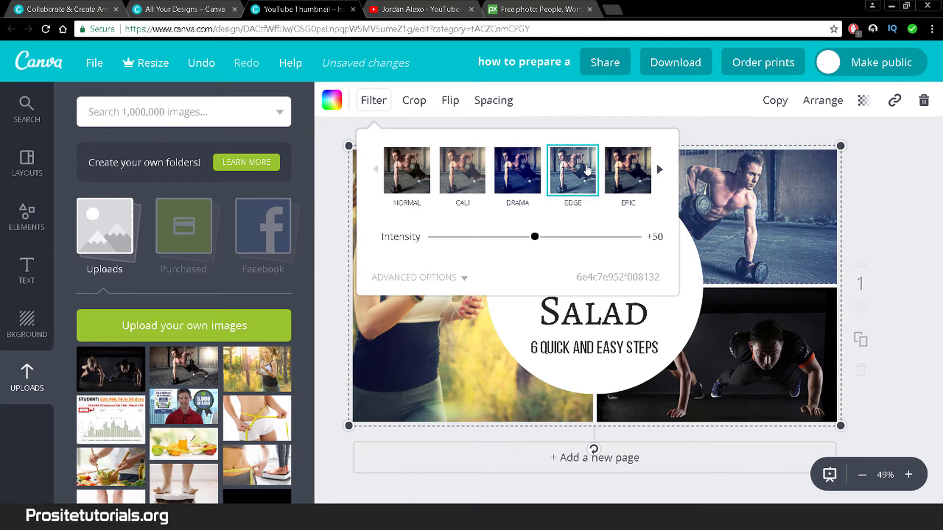
click(659, 169)
click(659, 171)
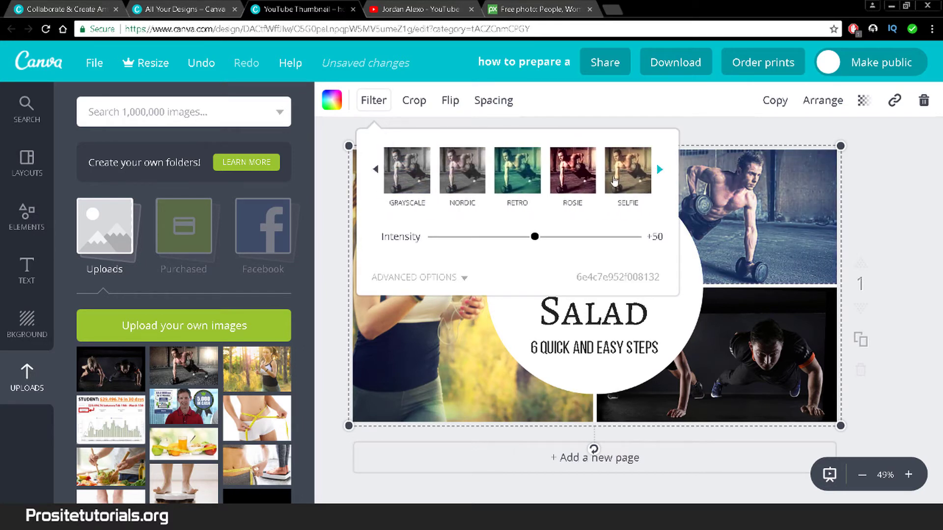
click(376, 171)
click(376, 172)
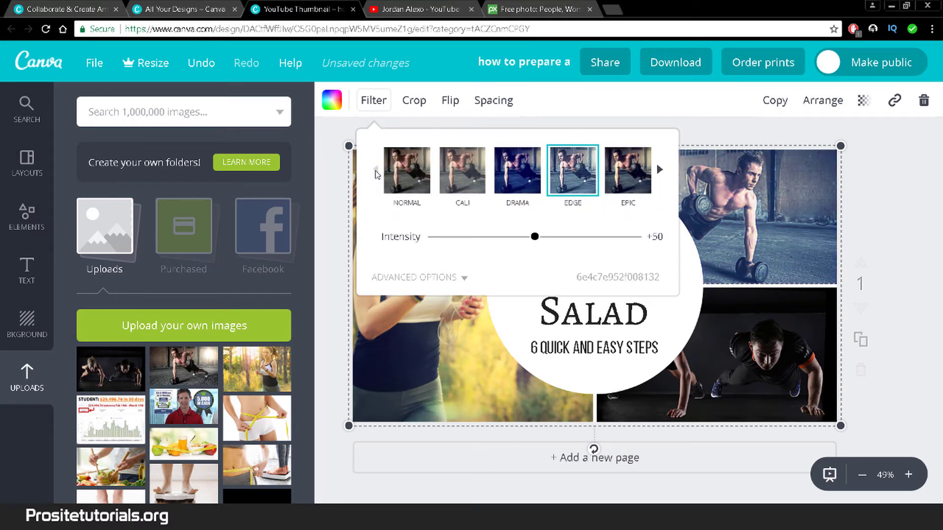
click(539, 176)
click(838, 140)
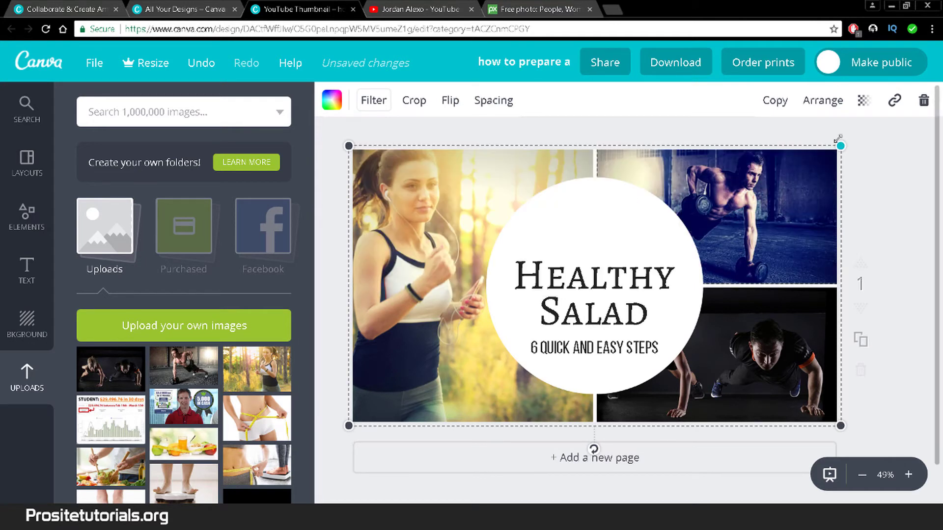
Try the Normal and Edge filters on the dumbbell photo and return it to Drama
click(822, 131)
click(818, 353)
click(379, 107)
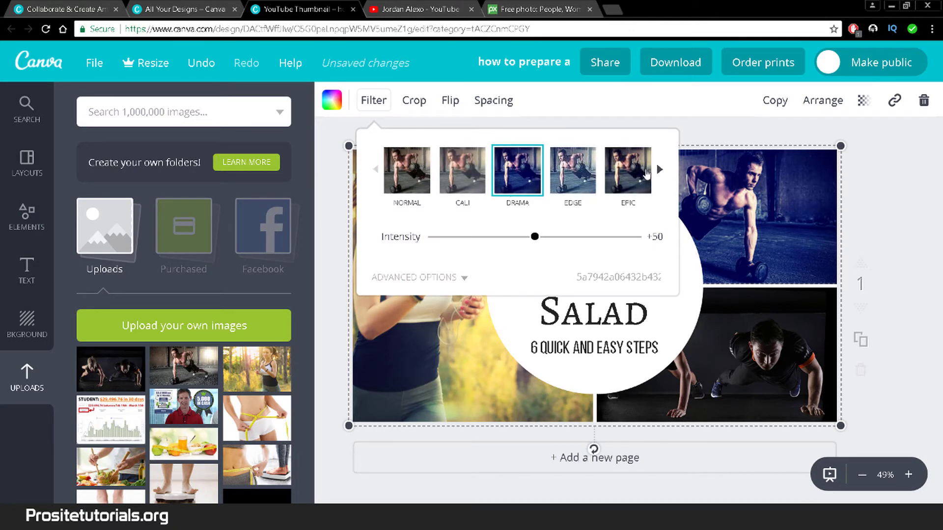
click(659, 171)
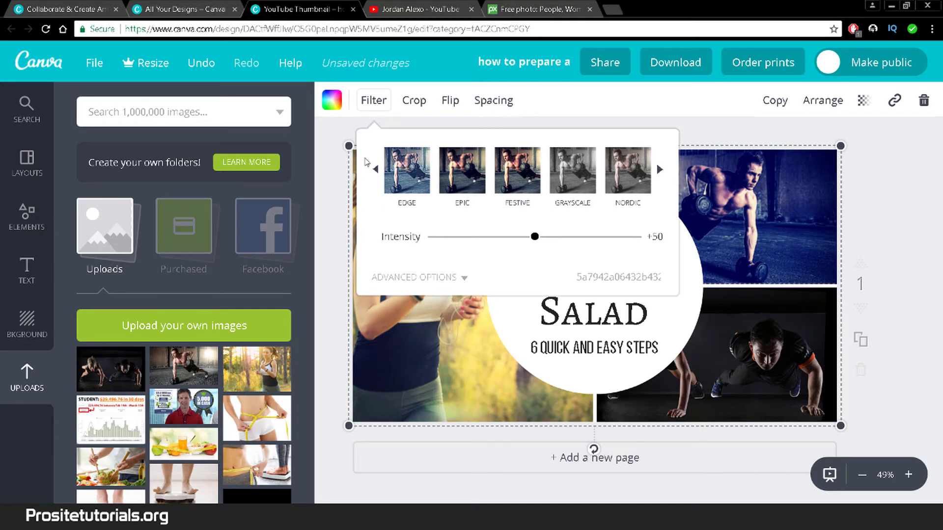
click(373, 170)
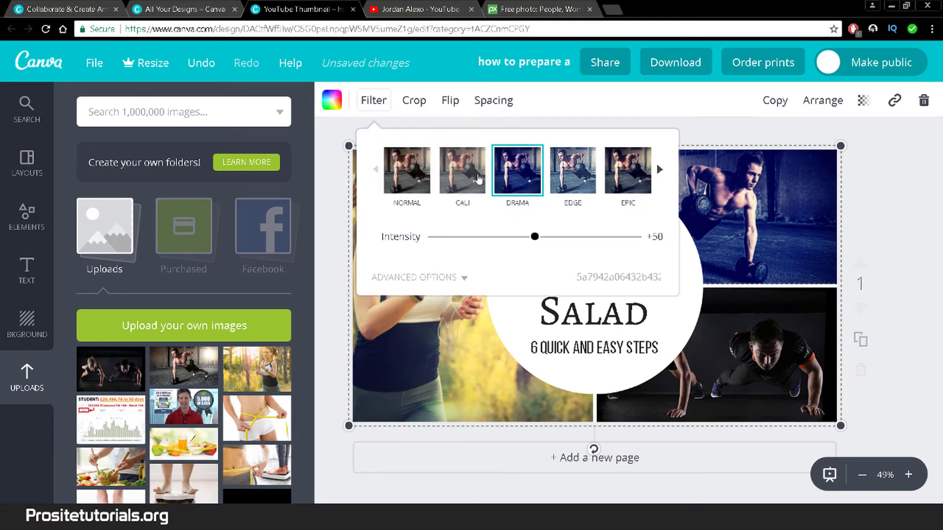
click(415, 177)
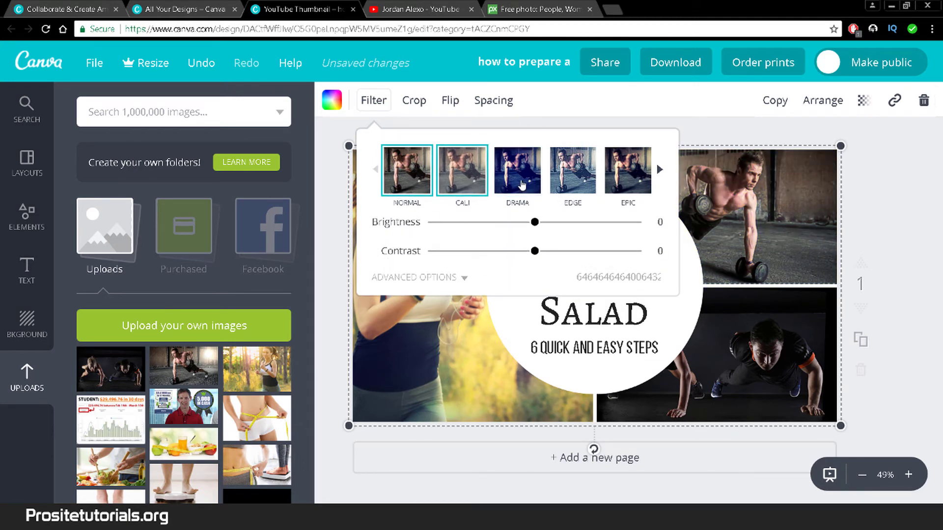
click(569, 171)
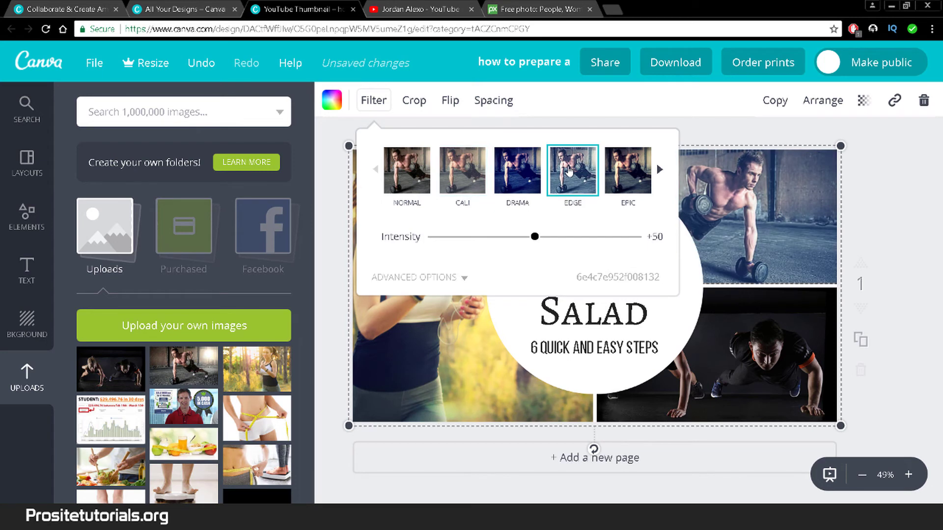
click(541, 173)
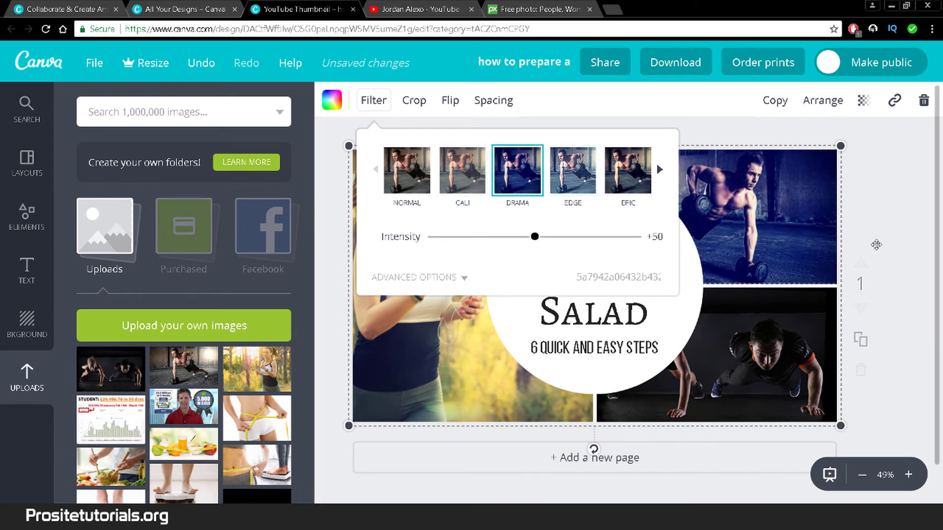
Apply the Edge filter to the push-up photo
click(796, 328)
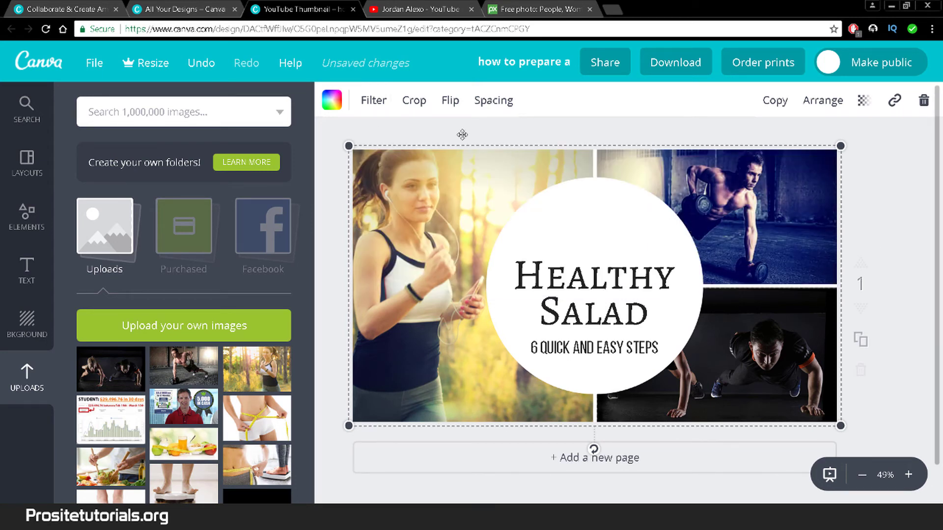
click(374, 100)
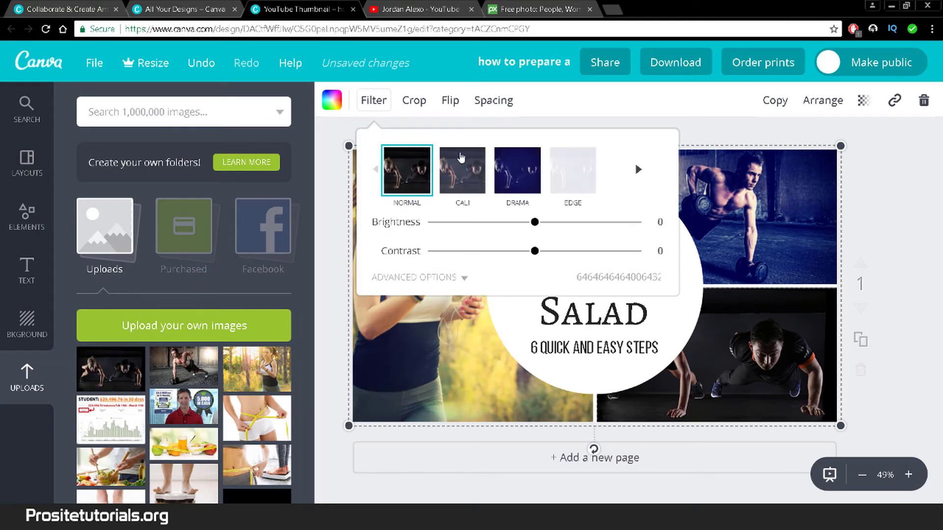
click(586, 175)
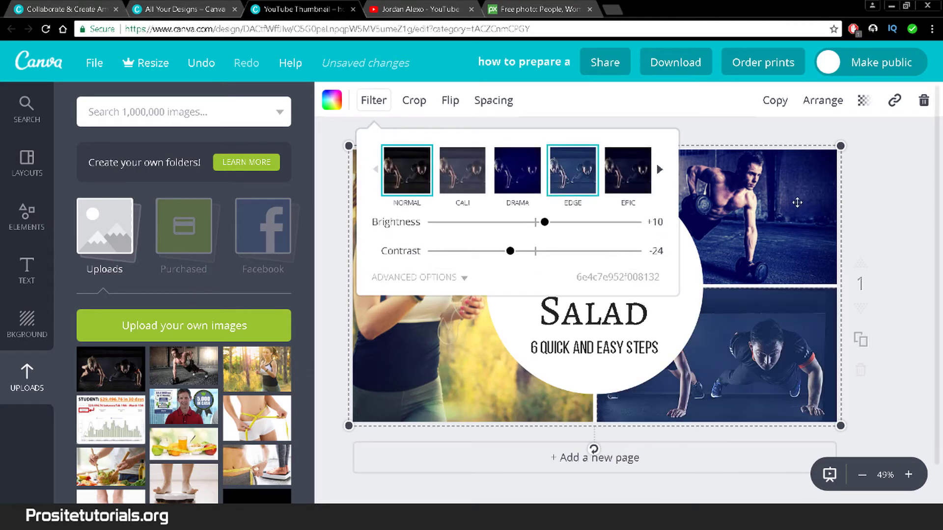
click(829, 181)
scroll(620, 237, down, 1)
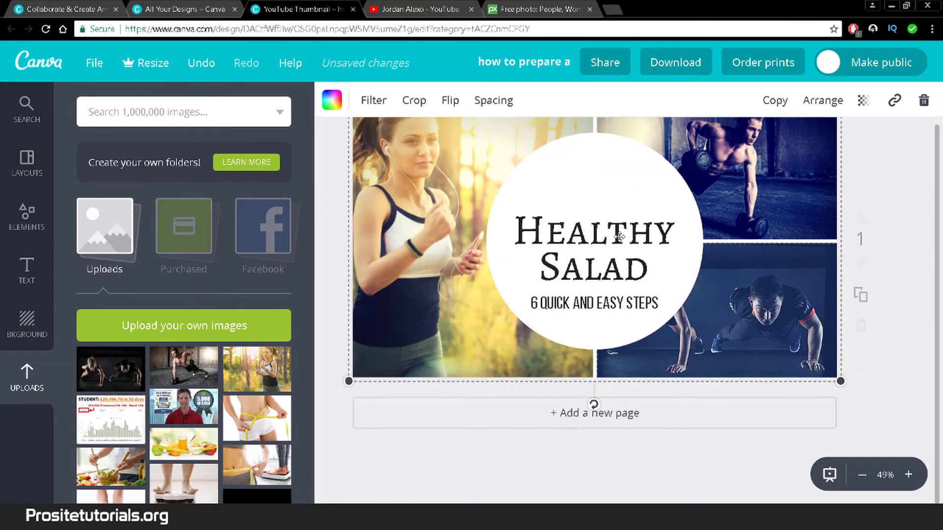
scroll(620, 237, up, 1)
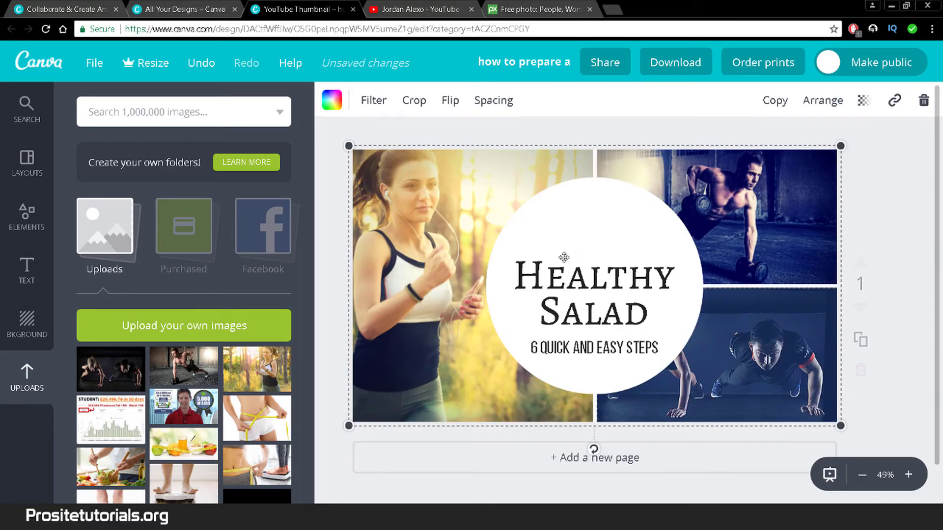
Enlarge the white circle behind the title slightly and recentre it on the thumbnail
click(581, 217)
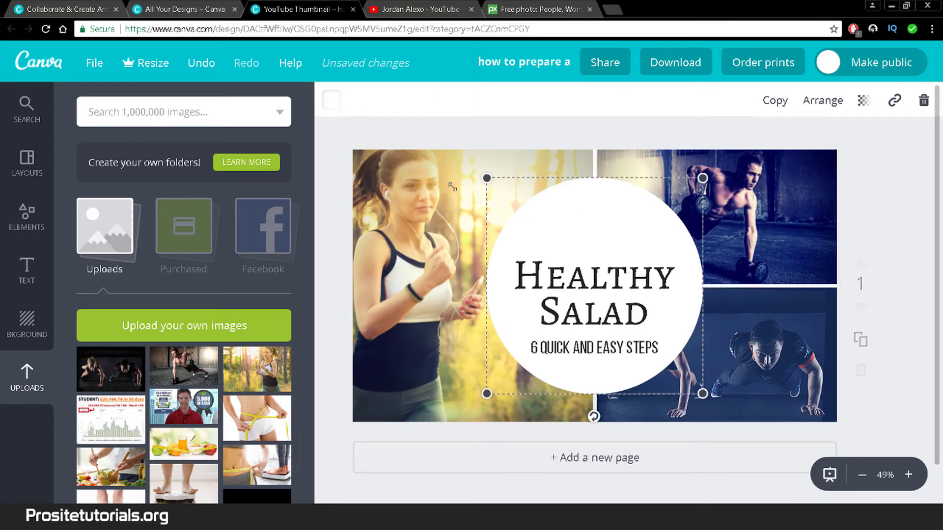
drag(702, 177, 718, 162)
mouse_move(656, 199)
mouse_down()
mouse_move(648, 200)
mouse_move(654, 194)
mouse_move(654, 208)
mouse_up()
drag(595, 213, 597, 218)
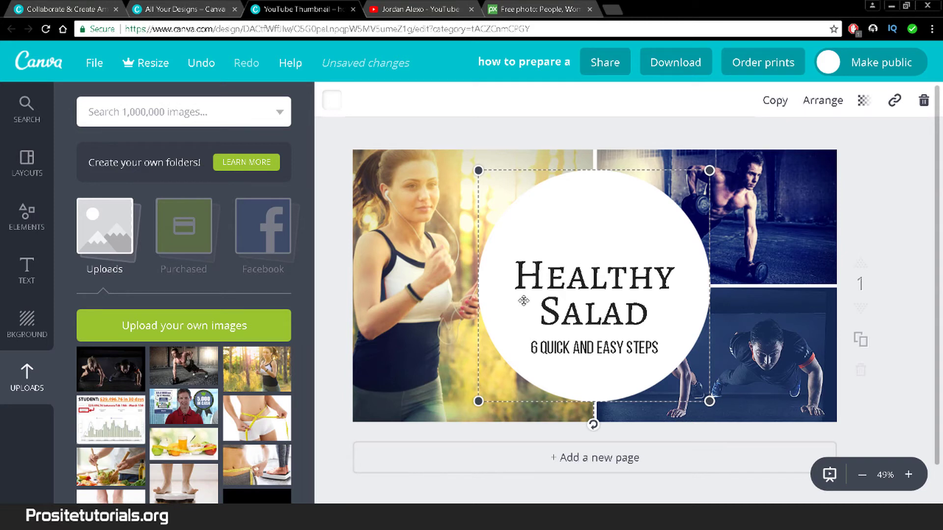
Try light green on the central circle and settle on black as its colour
click(332, 102)
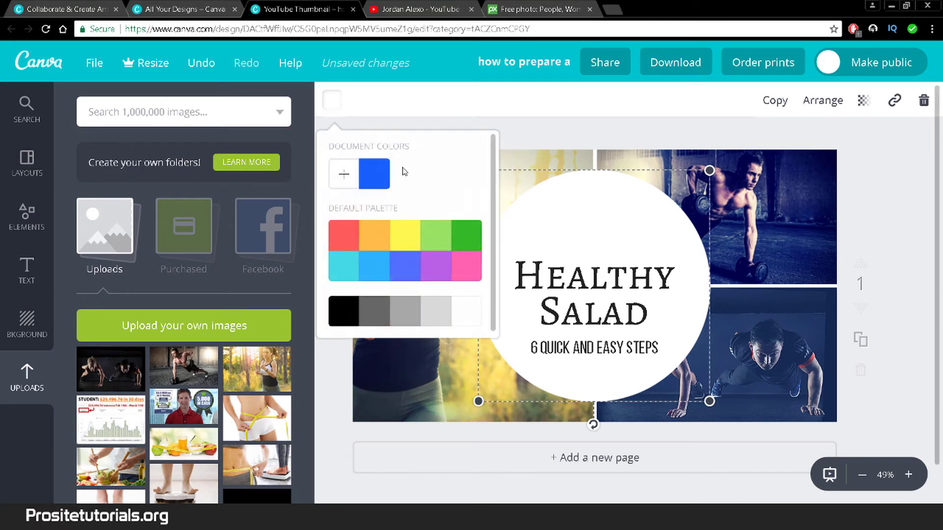
click(432, 235)
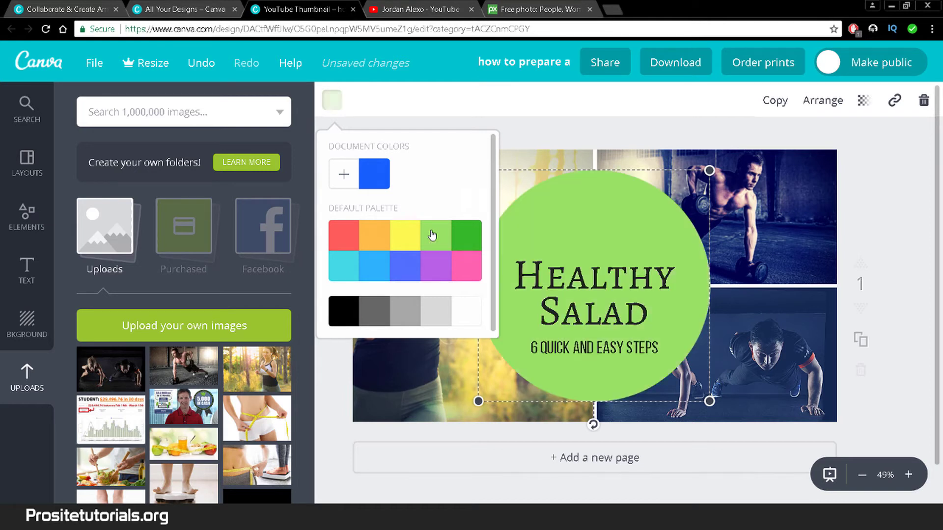
click(347, 320)
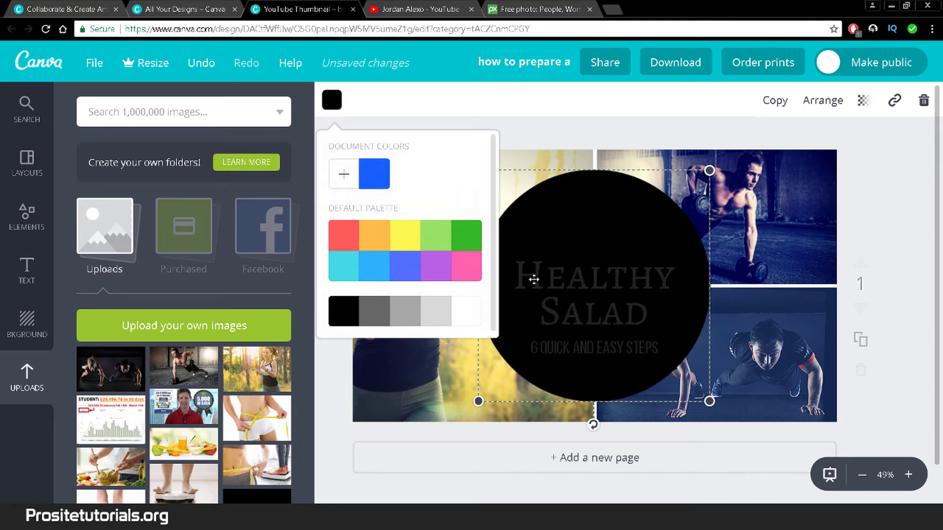
Browse the available fonts for the "Healthy Salad" title and set it to Anton
click(556, 273)
double_click(557, 272)
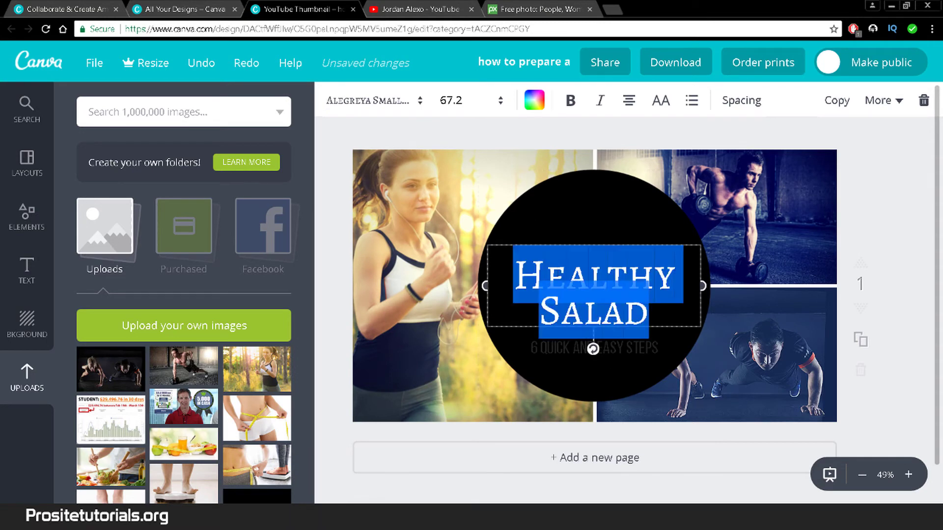
click(368, 100)
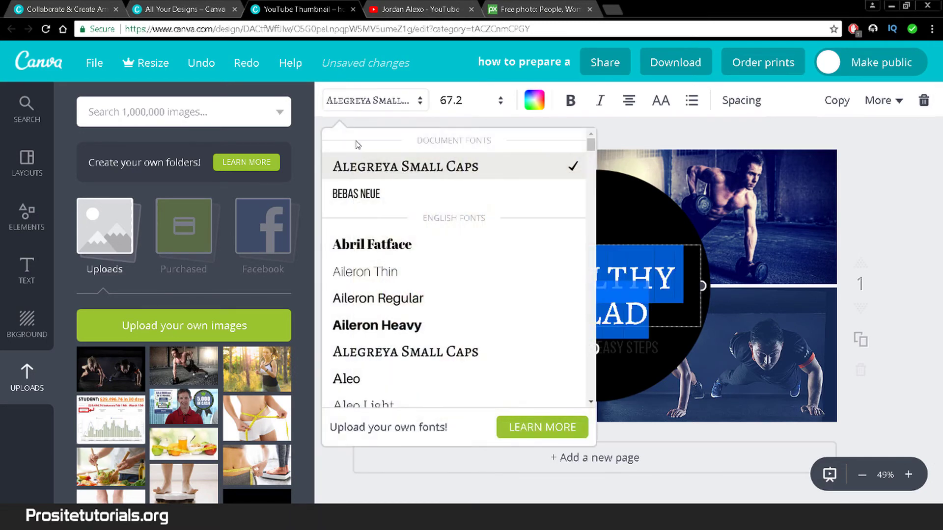
scroll(387, 204, down, 5)
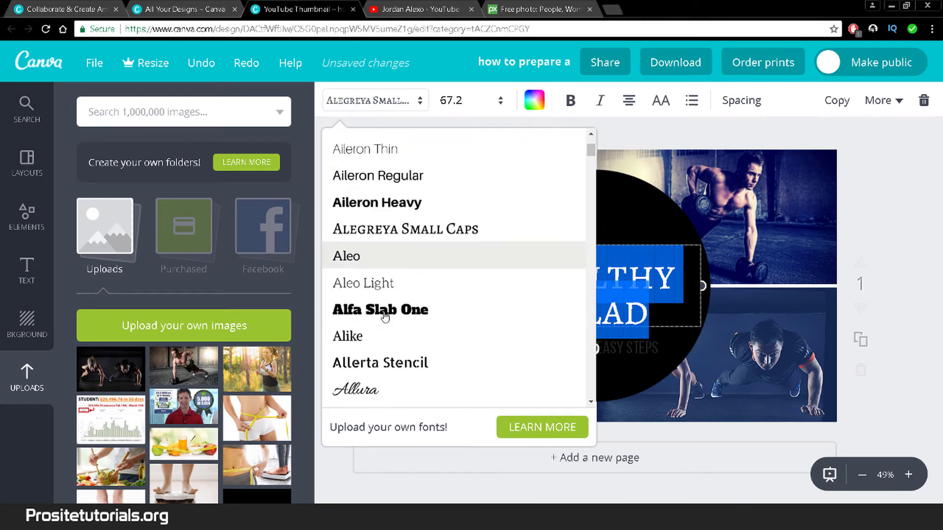
scroll(401, 272, down, 9)
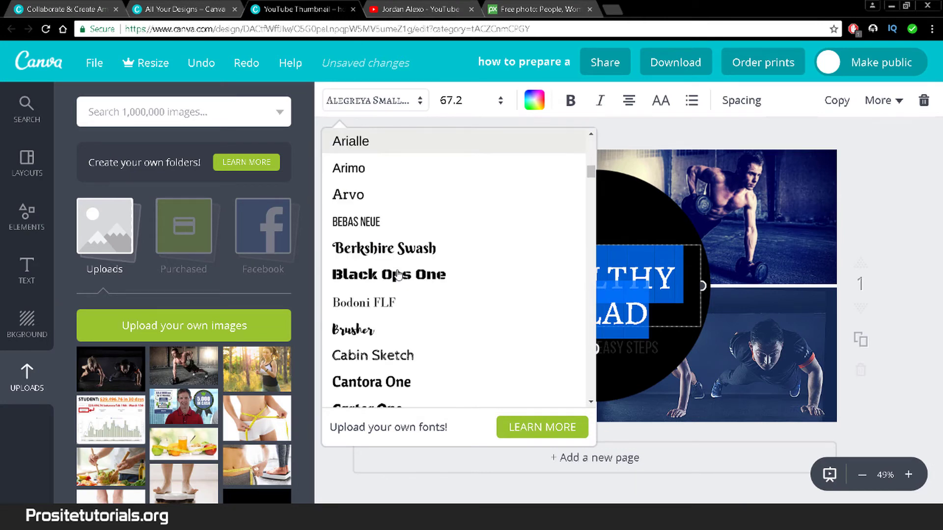
scroll(398, 274, down, 3)
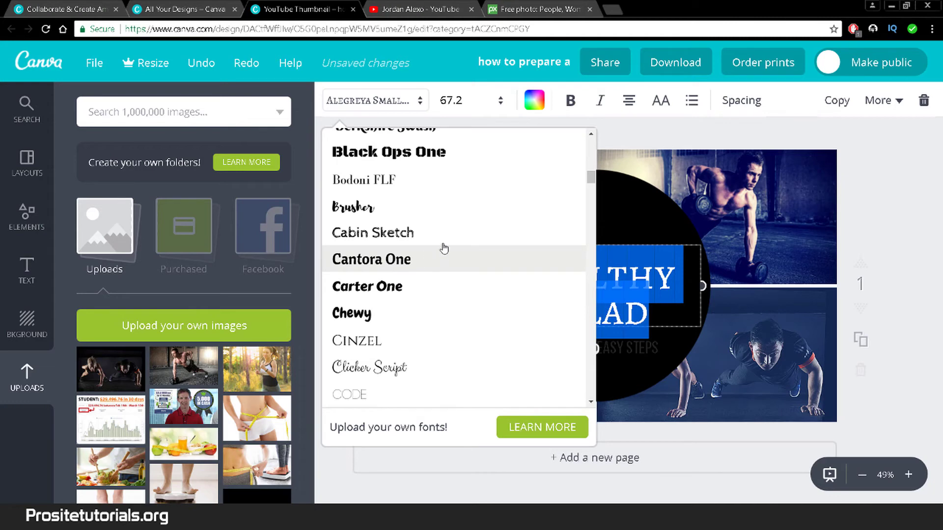
scroll(444, 246, down, 3)
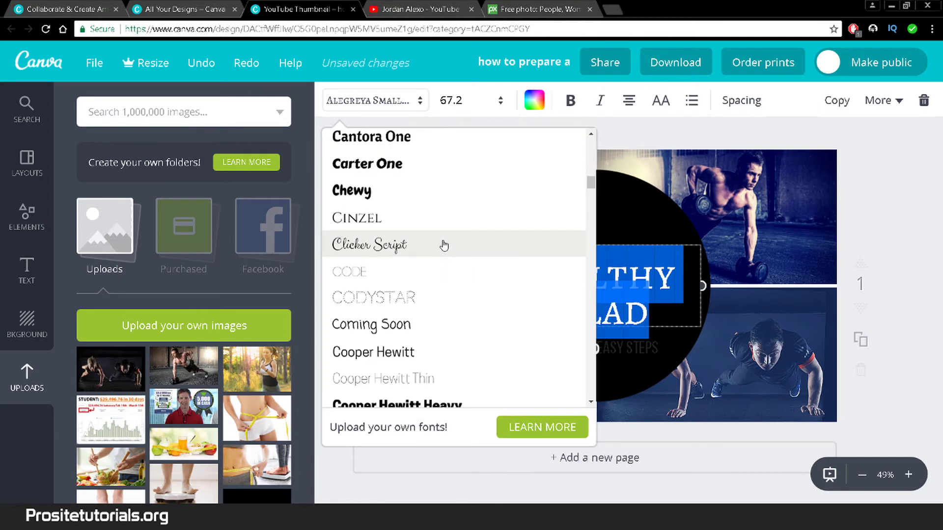
scroll(444, 245, down, 4)
scroll(444, 246, down, 2)
scroll(444, 246, up, 2)
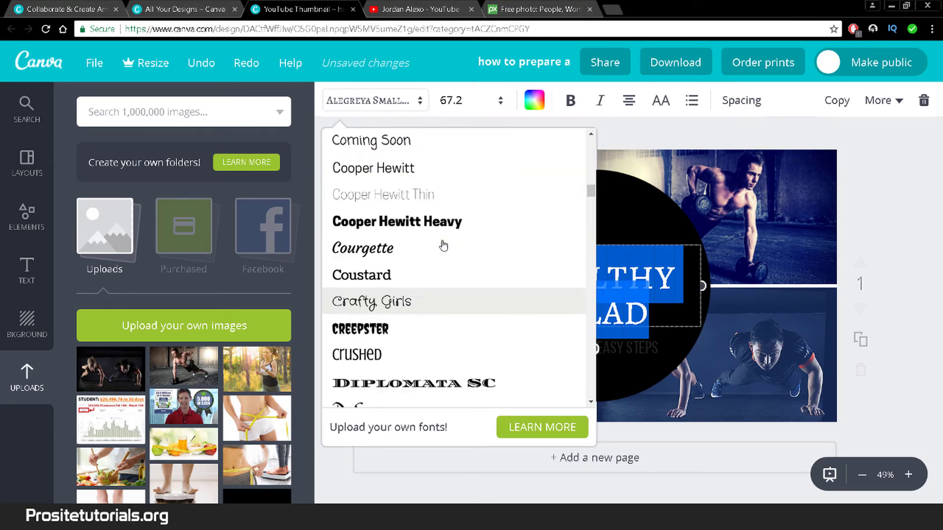
scroll(443, 246, up, 10)
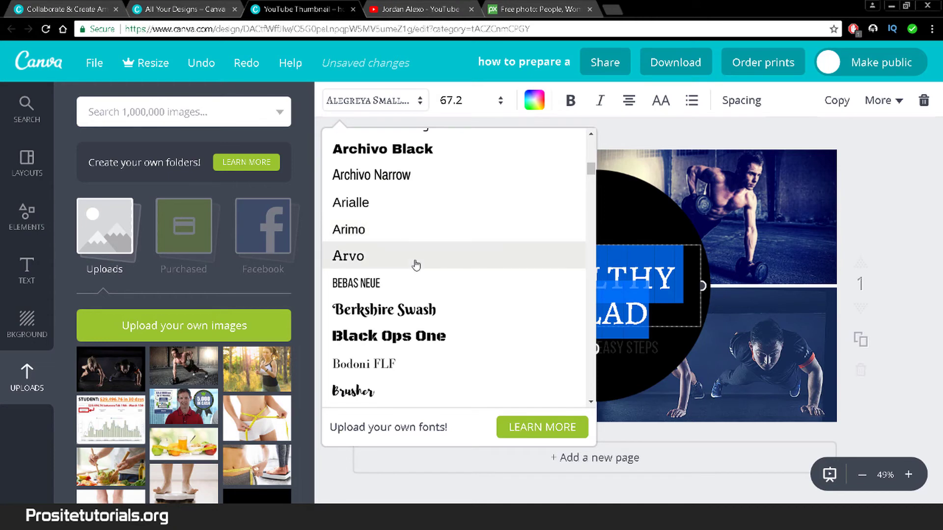
scroll(414, 263, up, 3)
click(403, 211)
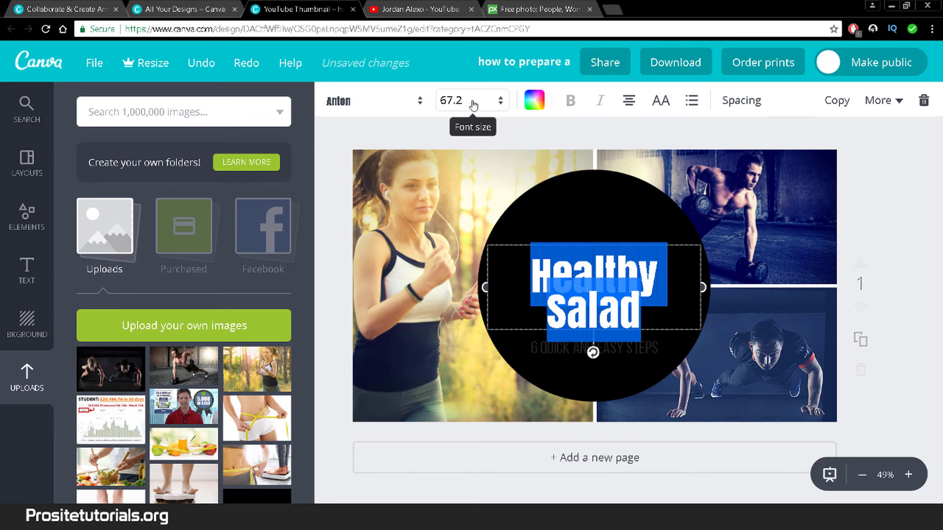
Replace the "Healthy Salad" title text with "FITNESS" in capitals
double_click(579, 255)
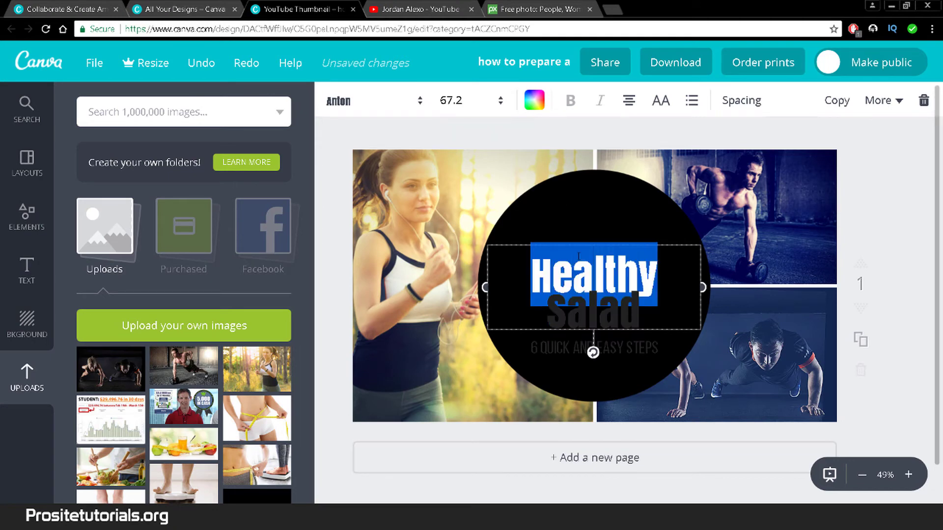
triple_click(579, 256)
text(fi)
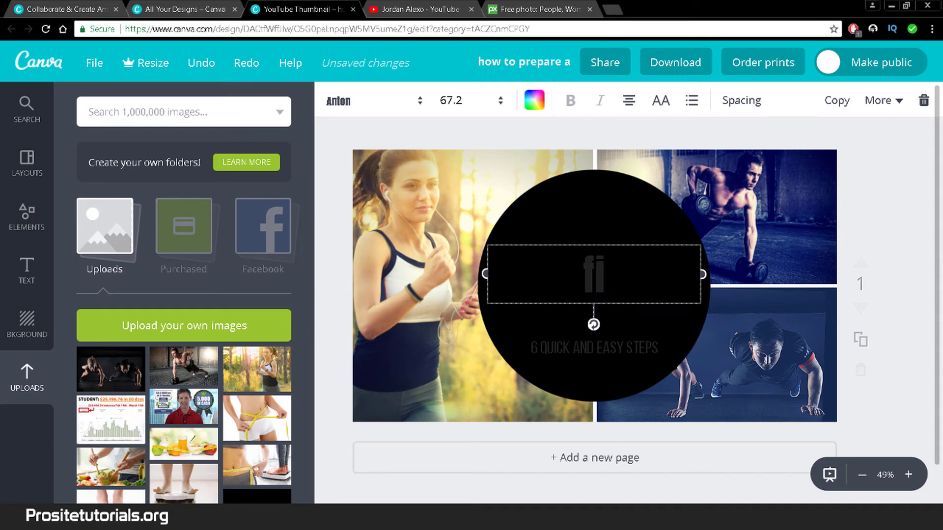
key(BackSpace)
key(BackSpace)
text(FITNESS)
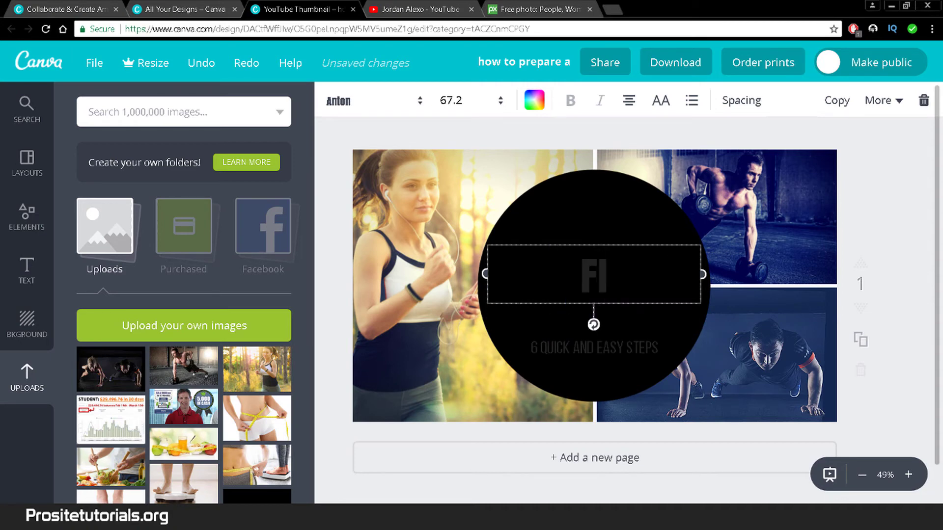
Set the FITNESS title's font size to 104 and move it higher within the black circle, centred horizontally
triple_click(578, 256)
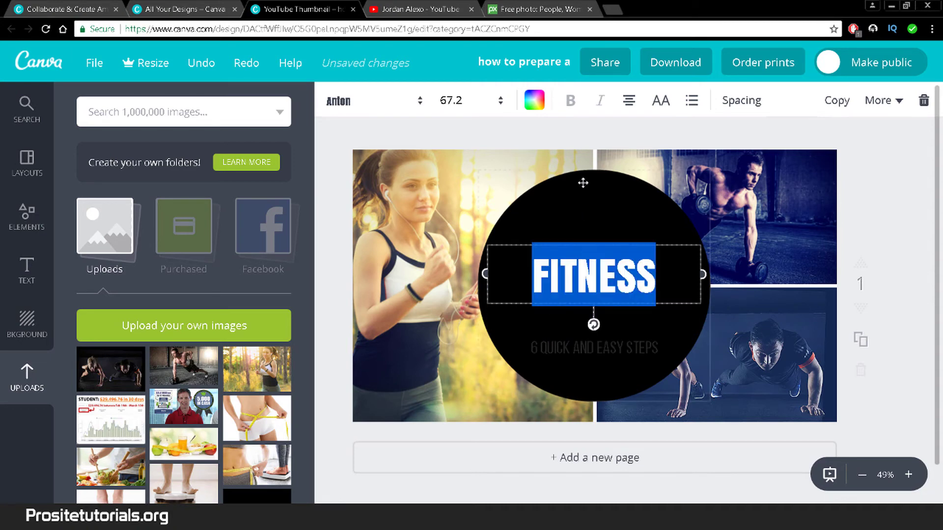
click(469, 100)
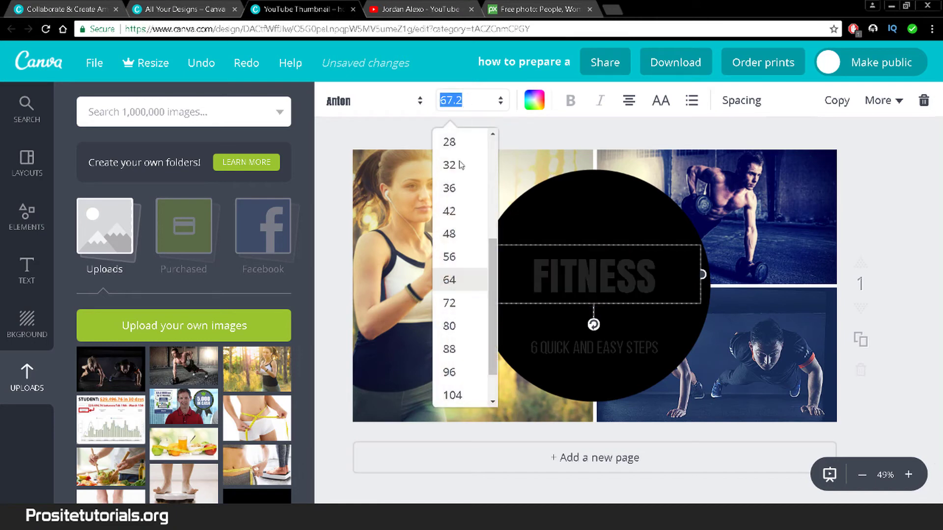
click(450, 395)
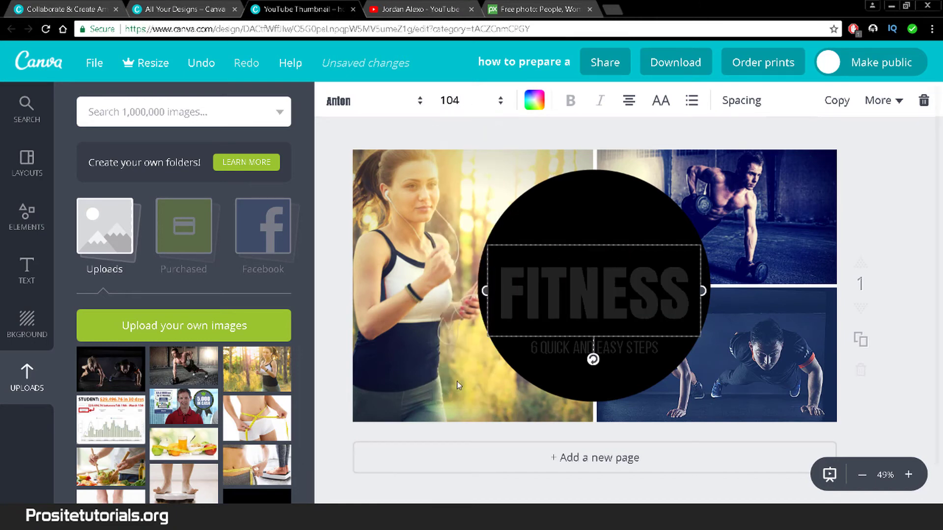
drag(587, 275, 589, 240)
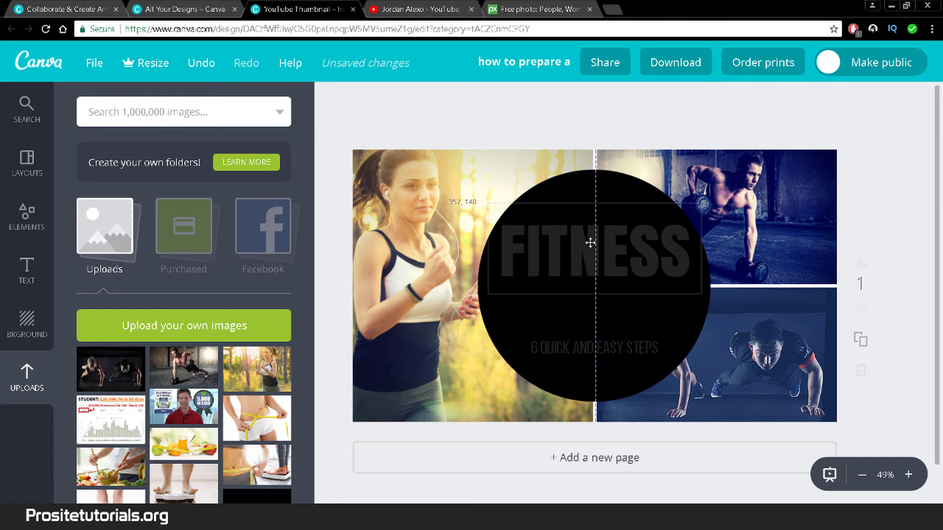
Add a custom yellow, colour code fffe00, and apply it to the FITNESS title
double_click(560, 246)
click(529, 108)
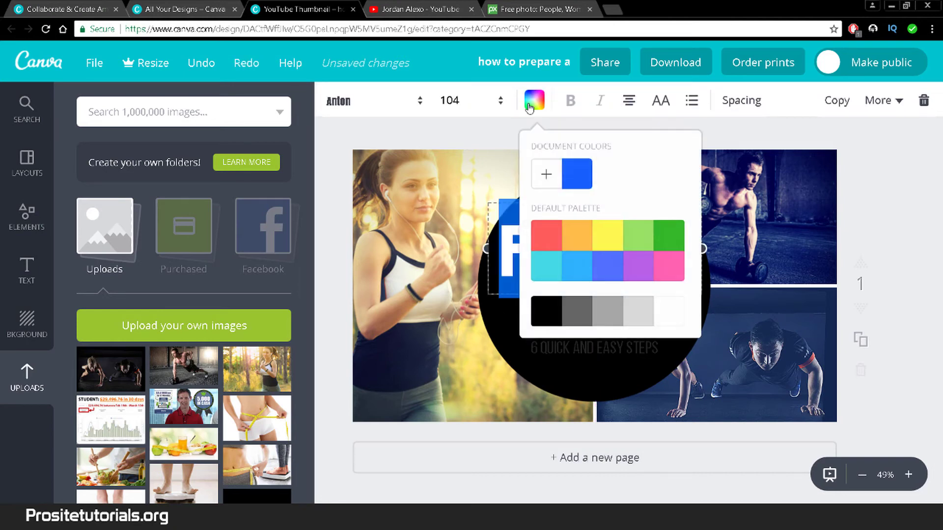
click(550, 182)
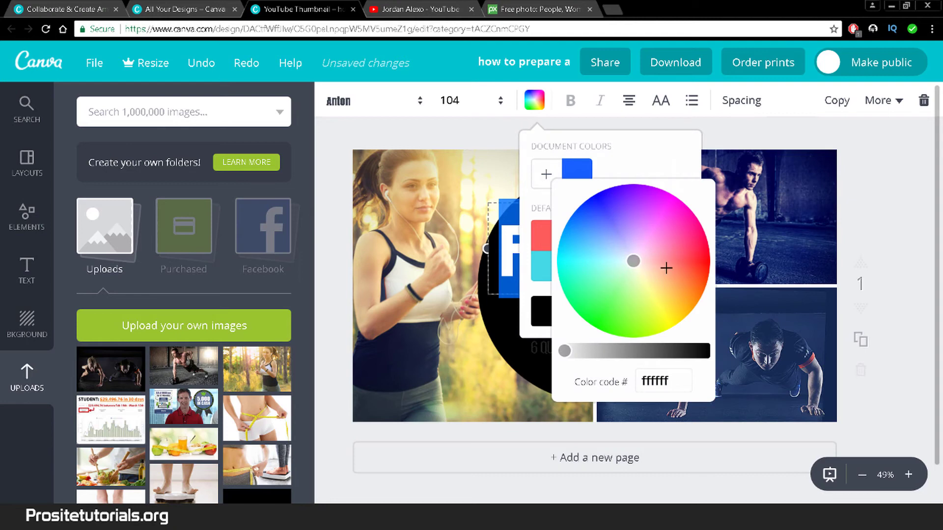
drag(648, 288, 682, 347)
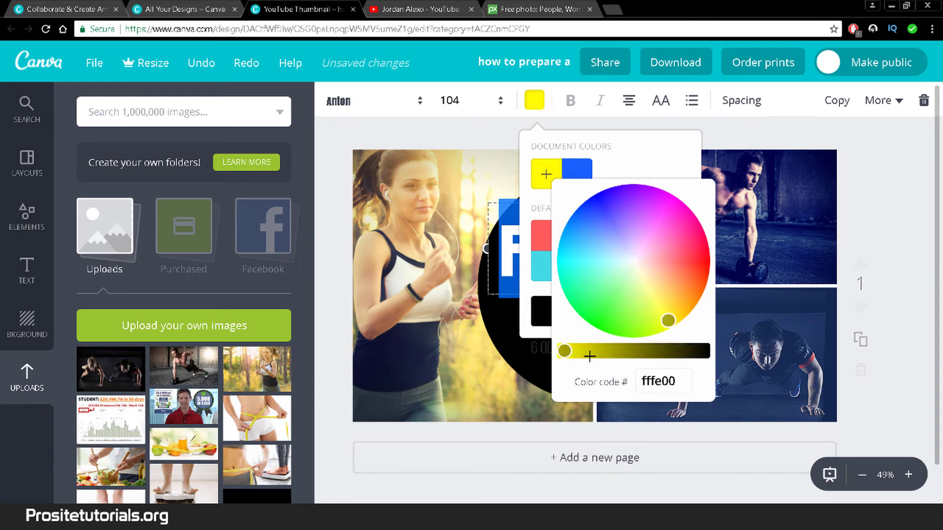
Finish the title's colour selection and move the "6 QUICK AND EASY STEPS" subtitle slightly higher within the black circle
click(520, 358)
click(486, 171)
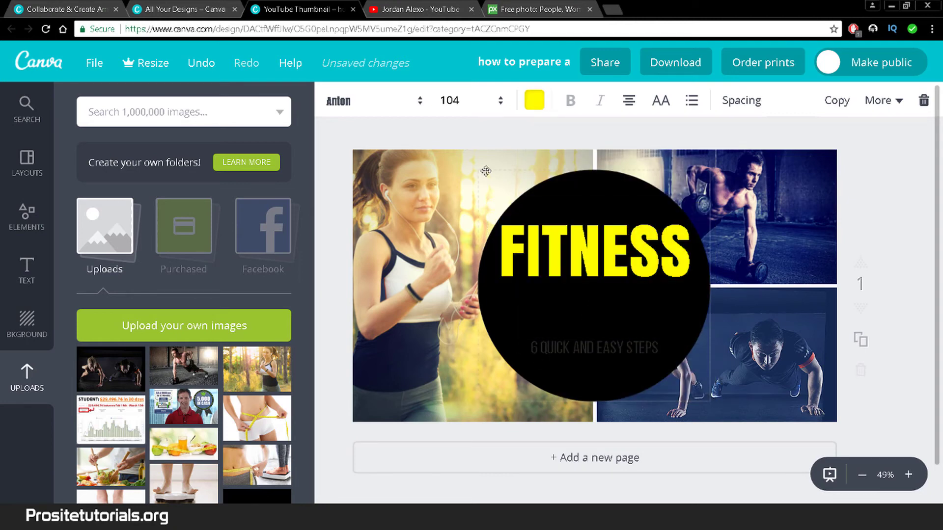
click(619, 136)
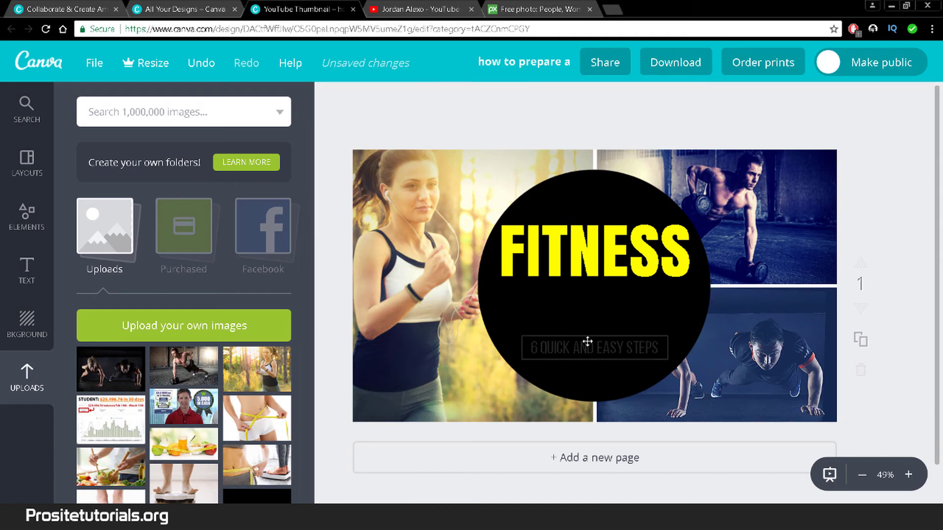
drag(589, 336, 588, 308)
Replace the subtitle text below FITNESS with "12 TIPS FOR YOU TO GAIN MASSIVE AMOUNTS OF MUSCLE"
double_click(551, 320)
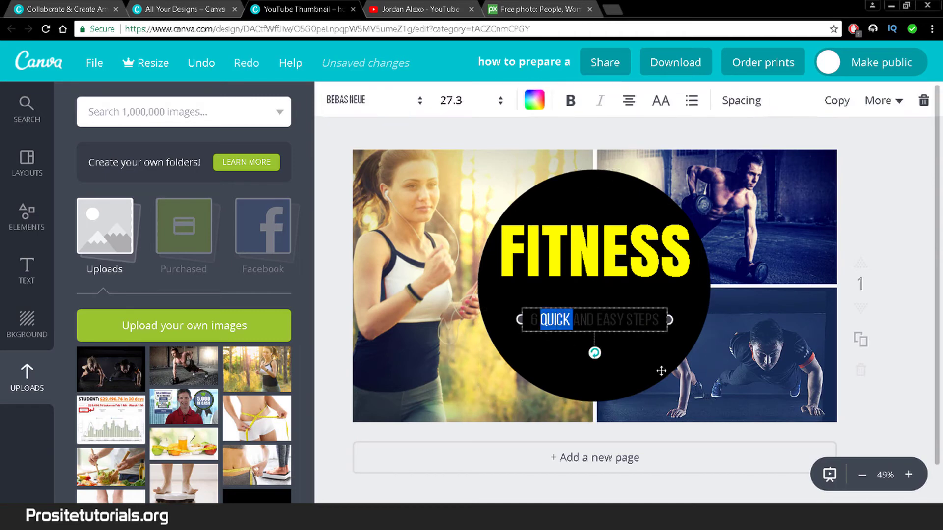
key(ctrl+a)
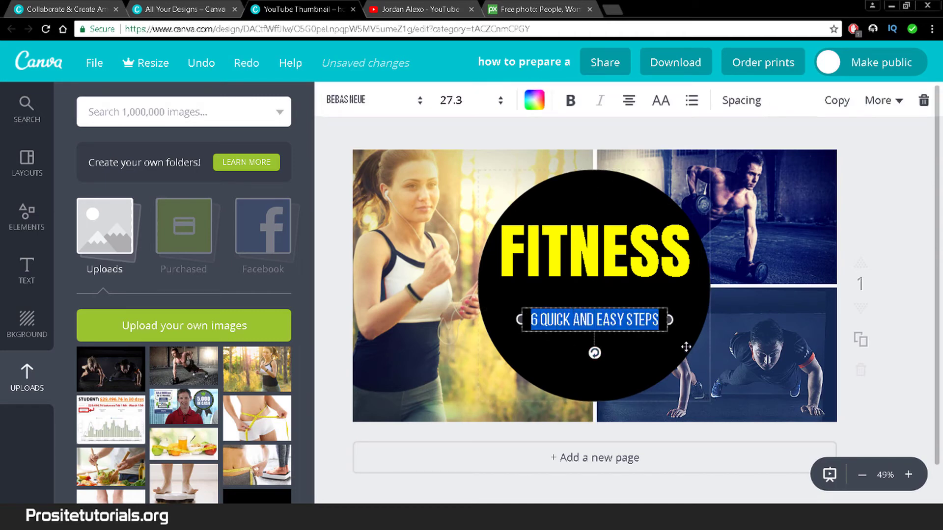
text(12)
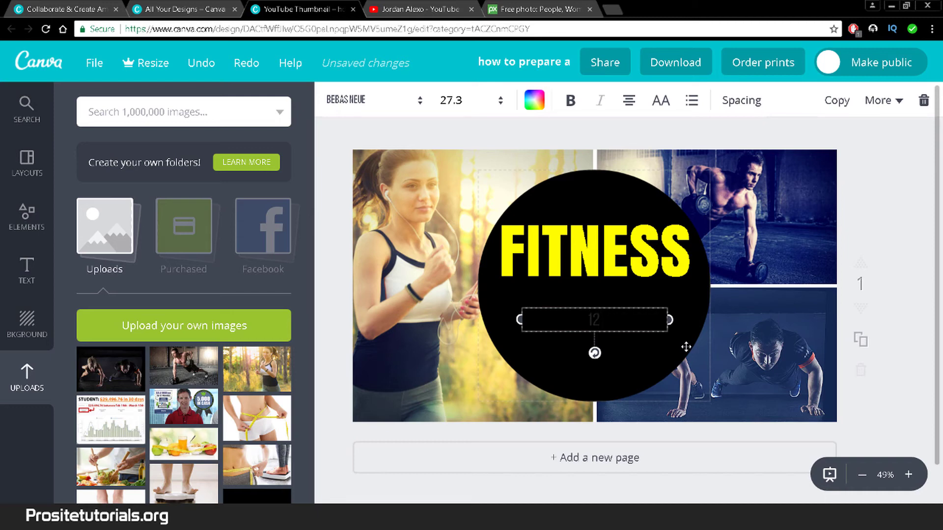
text( TIPS FOR YOU TO LOSE)
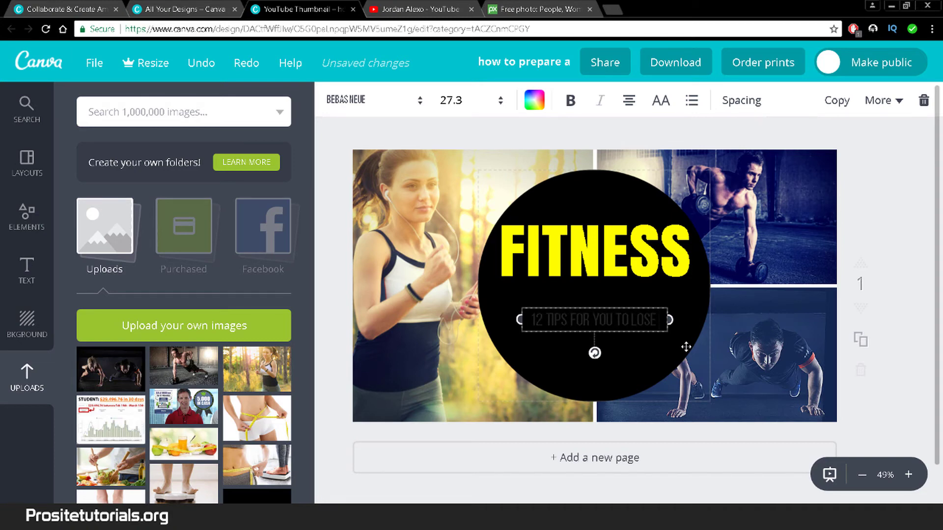
key(BackSpace)
key(BackSpace)
key(BackSpace)
key(BackSpace)
key(BackSpace)
key(BackSpace)
key(BackSpace)
key(BackSpace)
key(BackSpace)
key(BackSpace)
key(BackSpace)
key(BackSpace)
key(BackSpace)
key(BackSpace)
key(BackSpace)
key(BackSpace)
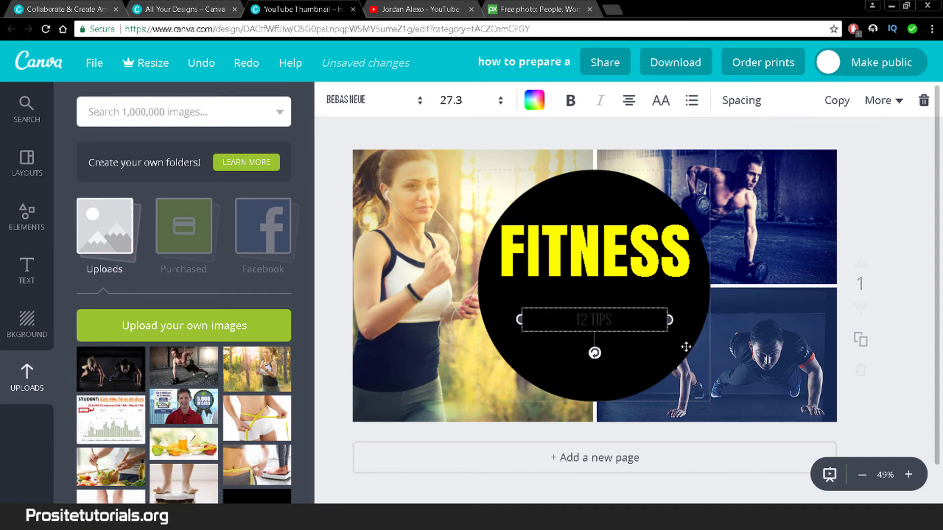
text(FOR YOU TO G)
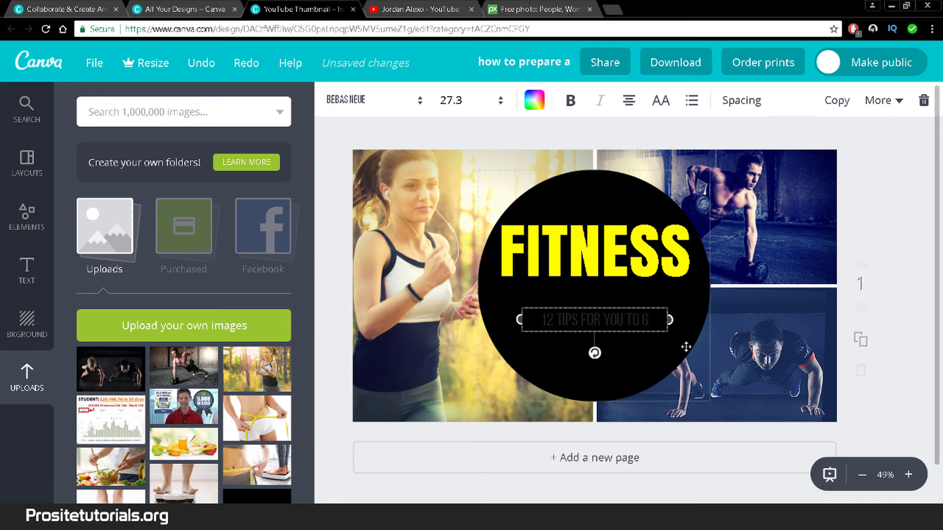
text(AIJN)
key(BackSpace)
key(BackSpace)
text(N MASS!)
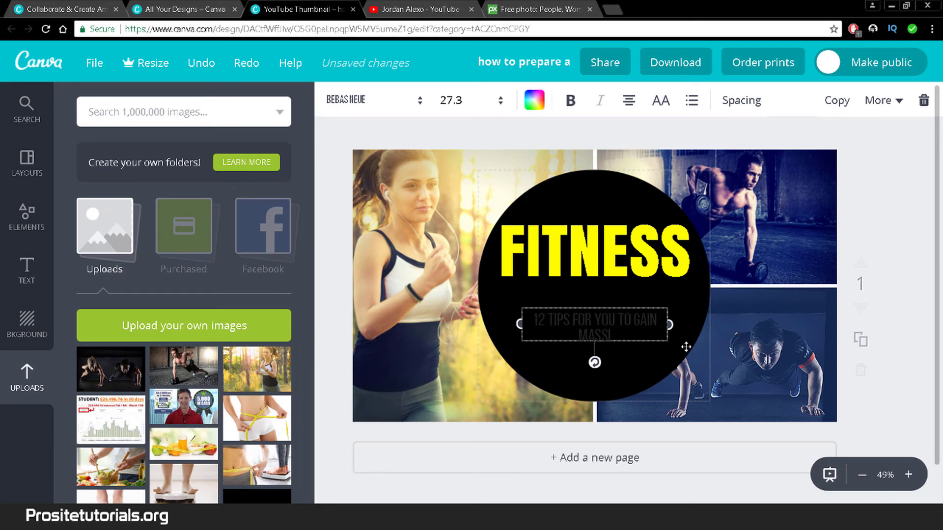
key(BackSpace)
text(IVE AMOUNTS)
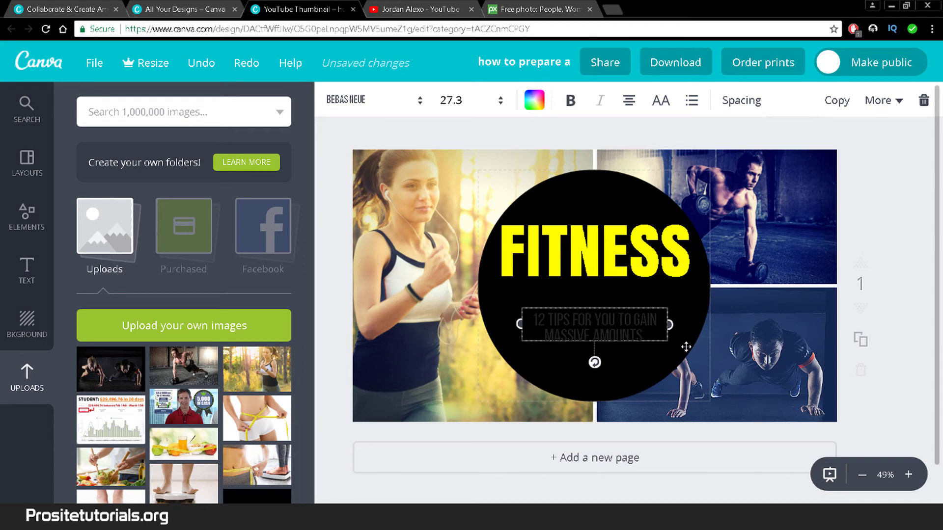
text( OF MUSCLES)
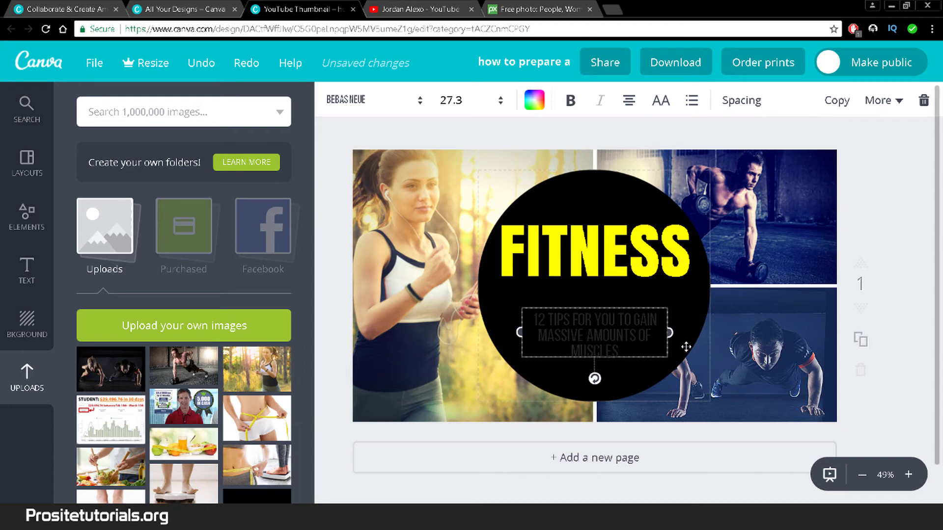
text(S)
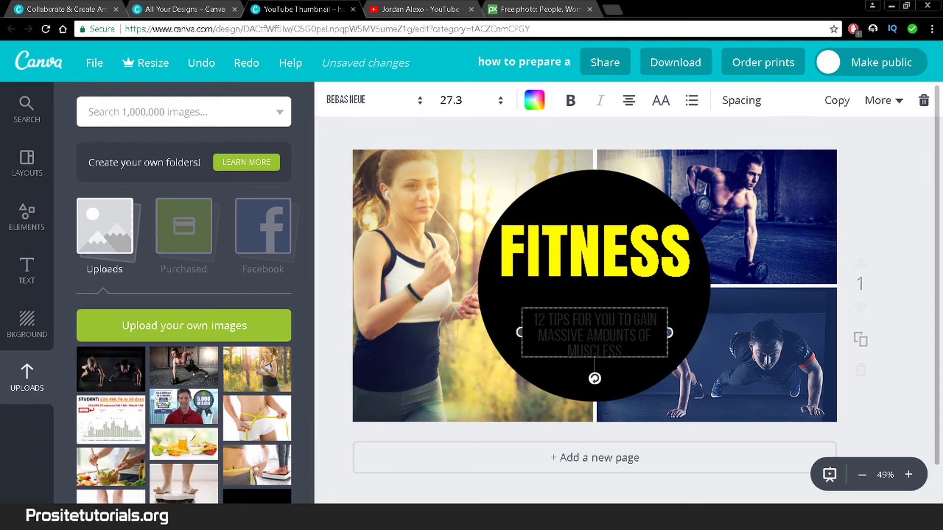
key(BackSpace)
text(.)
key(BackSpace)
key(BackSpace)
Colour the whole subtitle white and set its font size to 36
key(ctrl+a)
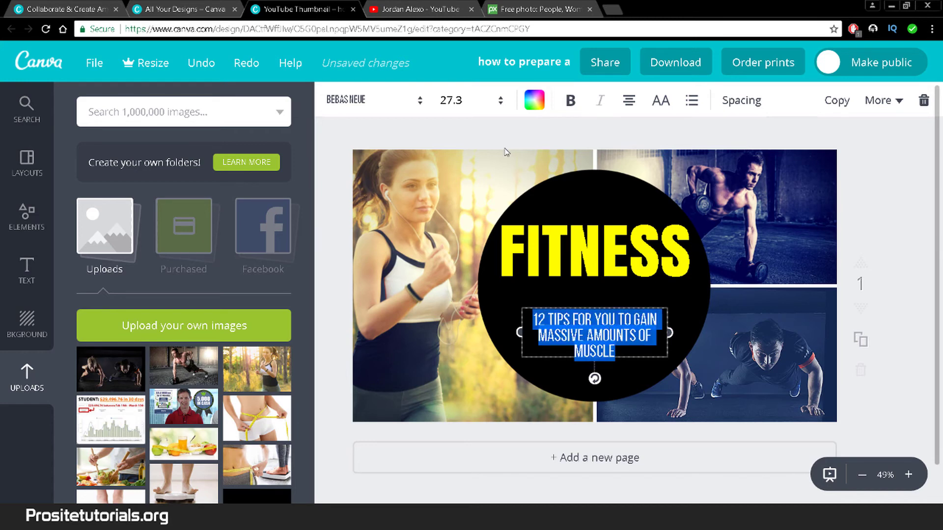
click(535, 100)
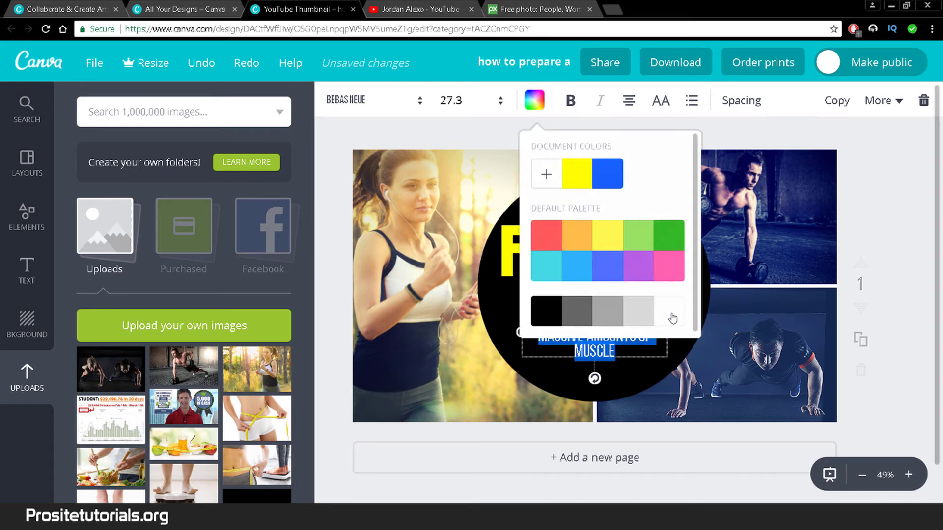
click(672, 318)
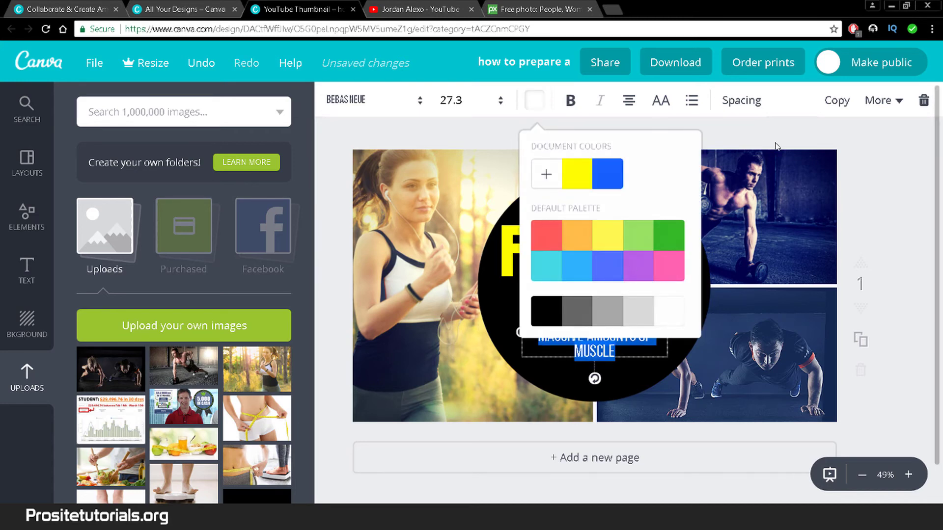
click(471, 99)
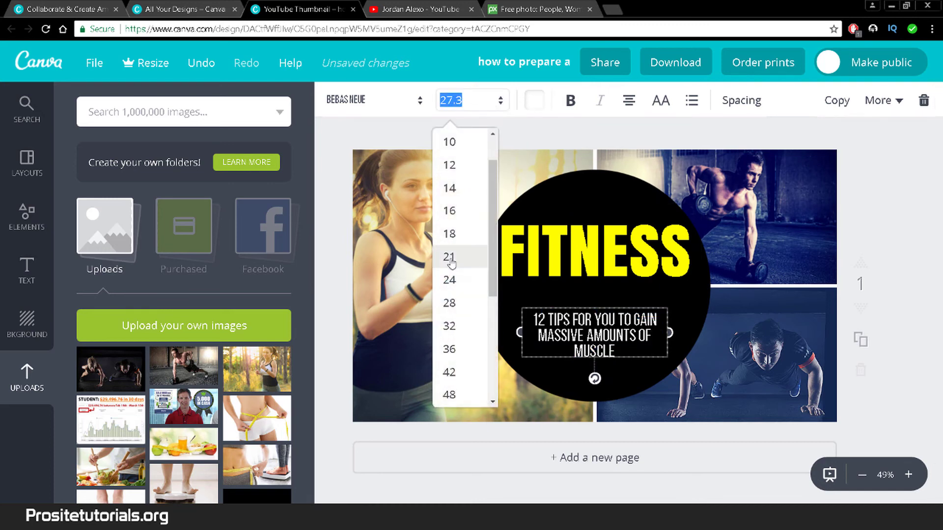
click(449, 303)
click(459, 100)
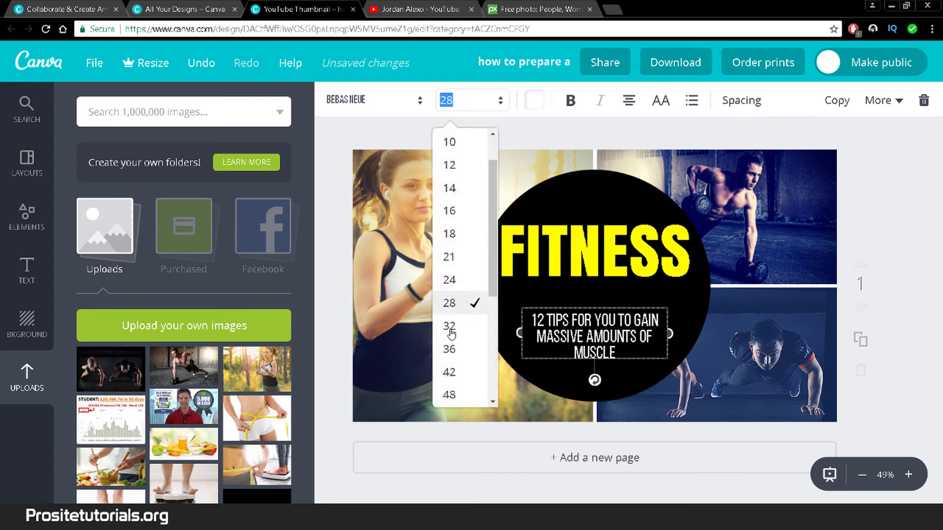
click(449, 349)
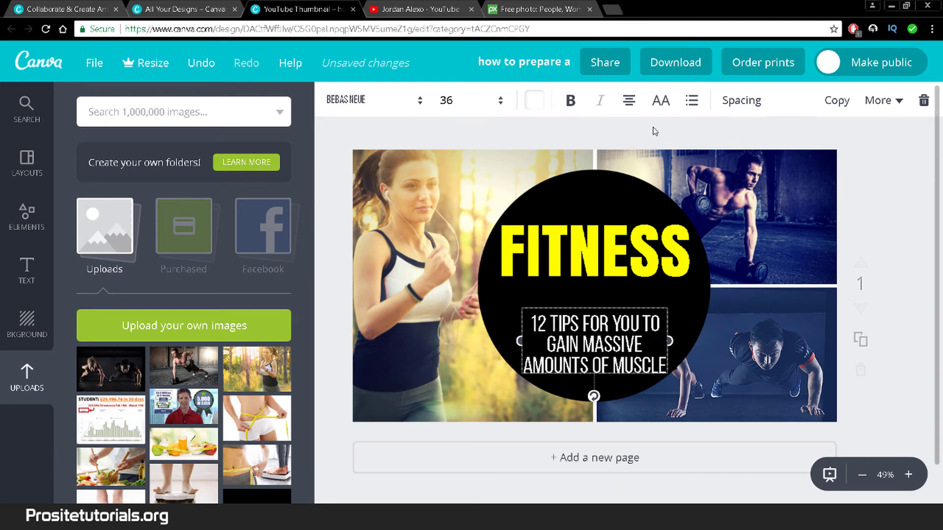
Widen the subtitle's text box and tighten the layout, centring the subtitle higher in the circle with the FITNESS title slightly lower
click(637, 104)
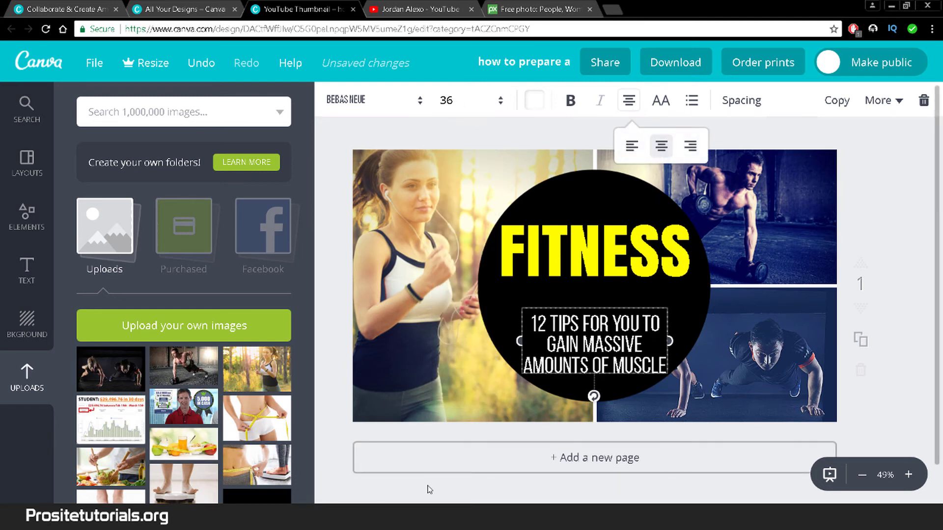
drag(515, 340, 479, 341)
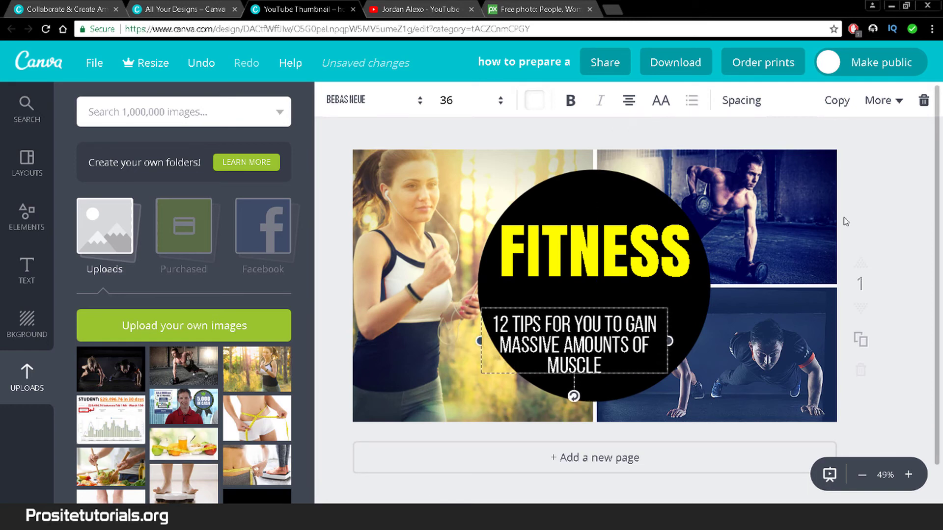
drag(591, 340, 611, 327)
click(825, 133)
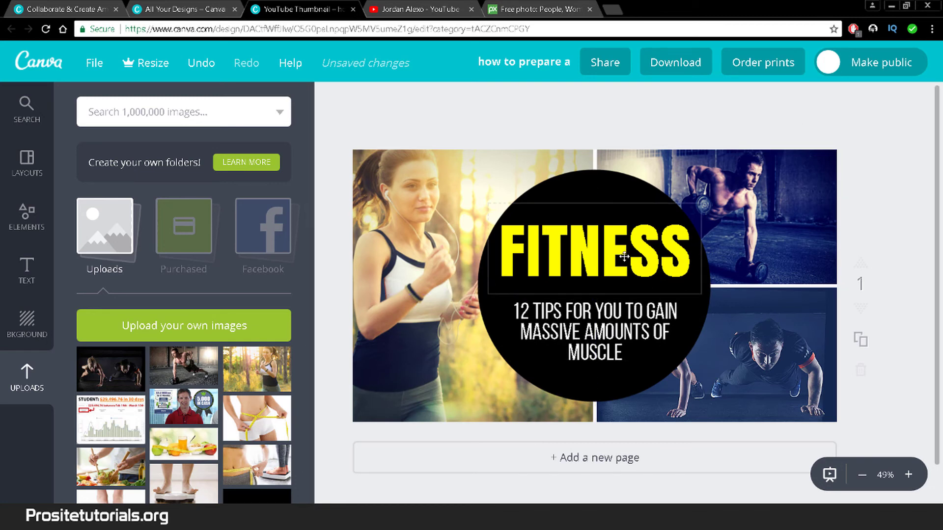
drag(624, 260, 624, 260)
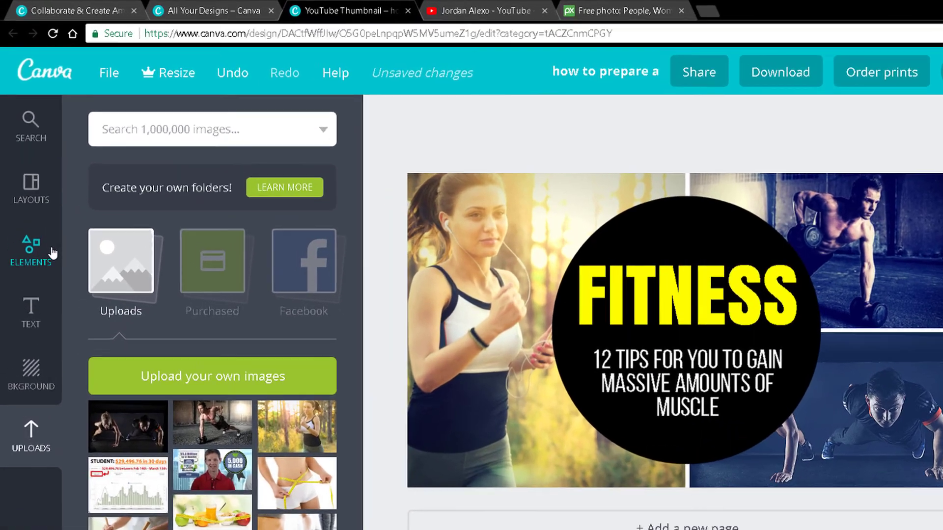
Add the plain solid straight line from the line elements to the thumbnail, between the FITNESS title and the subtitle
click(47, 218)
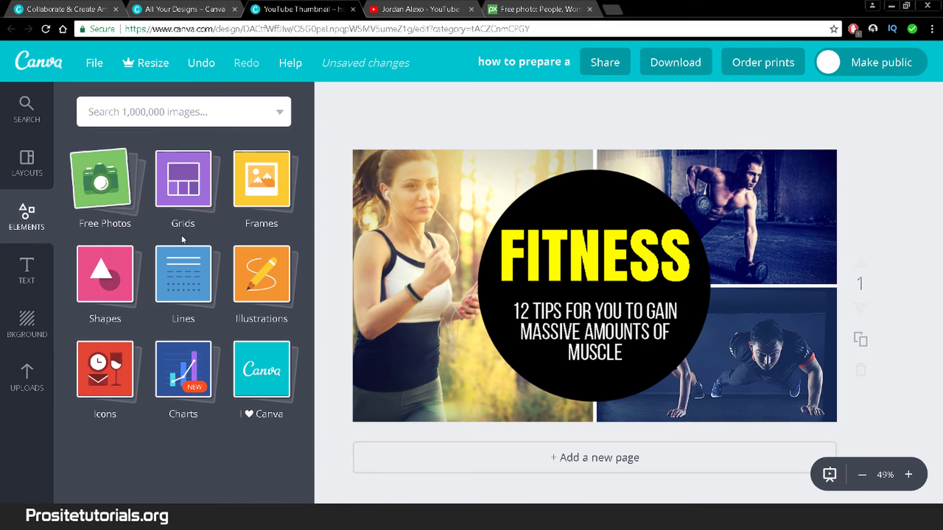
click(186, 205)
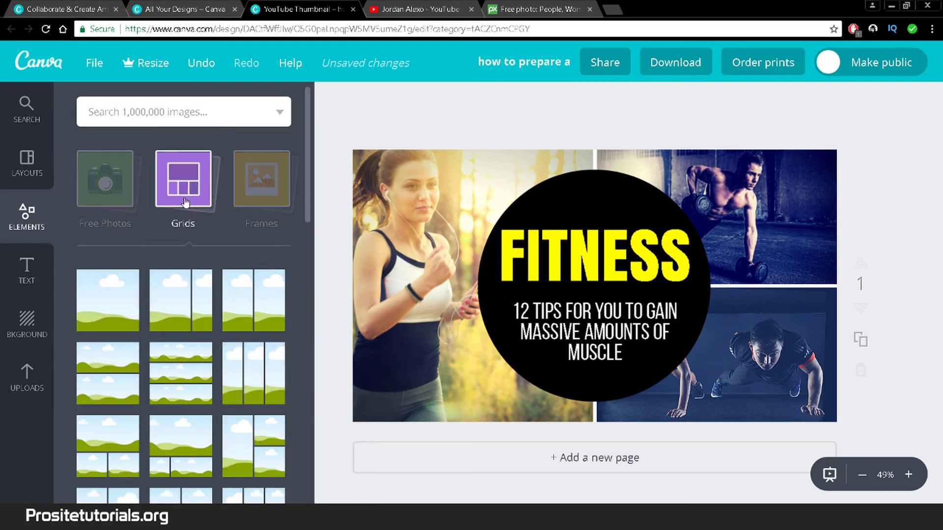
click(118, 189)
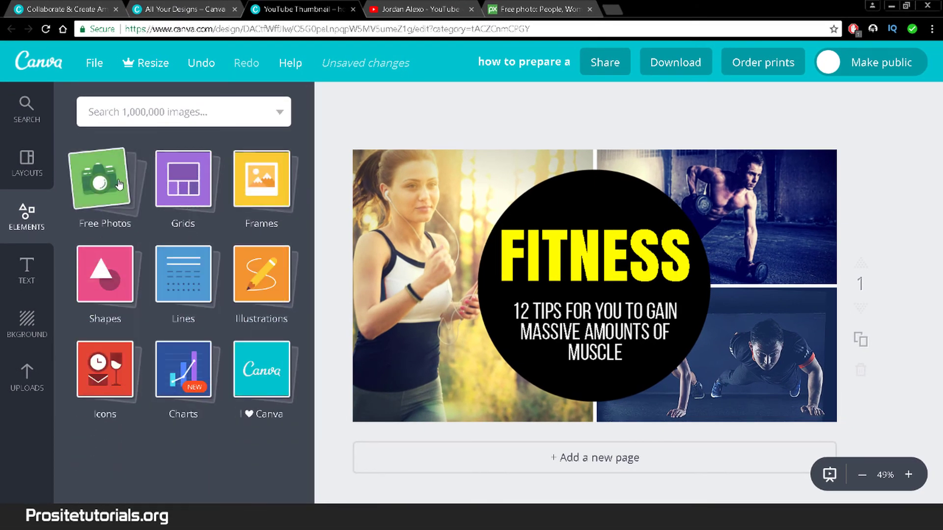
click(180, 290)
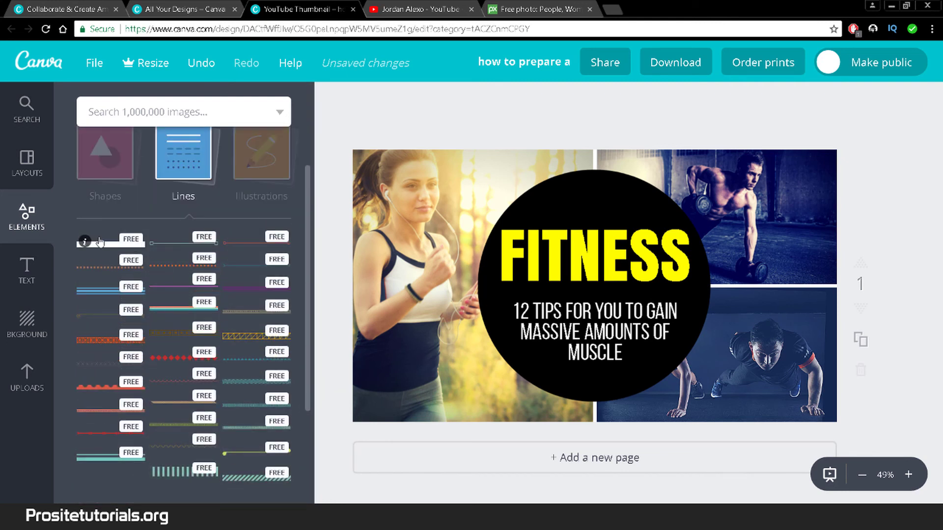
mouse_move(90, 246)
drag(90, 246, 473, 287)
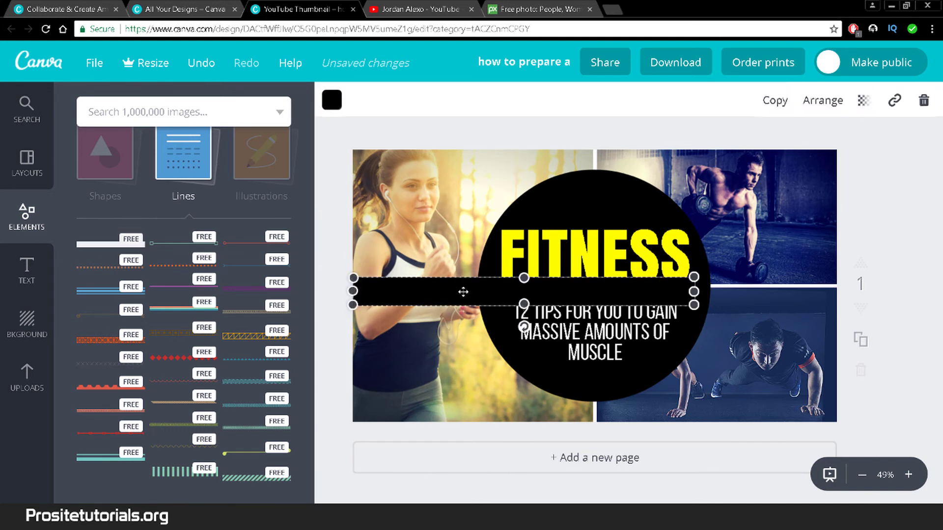
Recolour the new line white, using the default palette
click(332, 101)
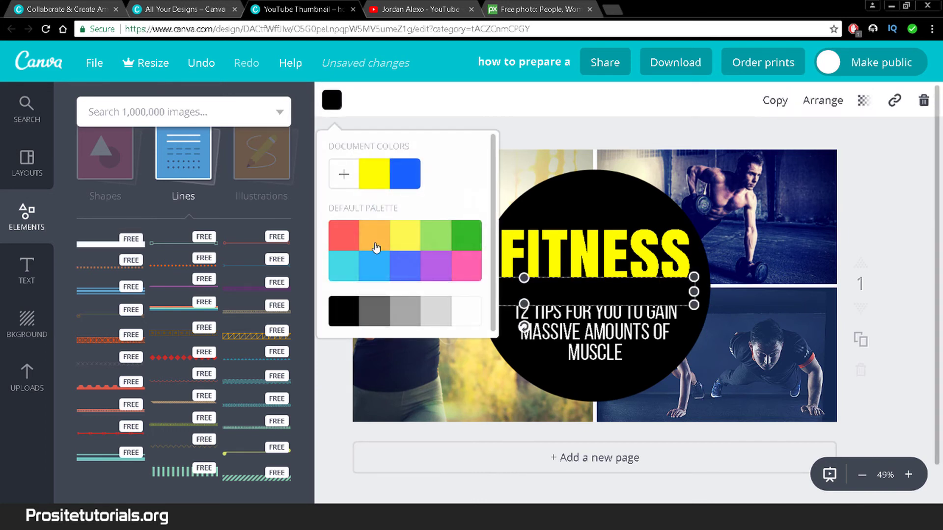
click(462, 312)
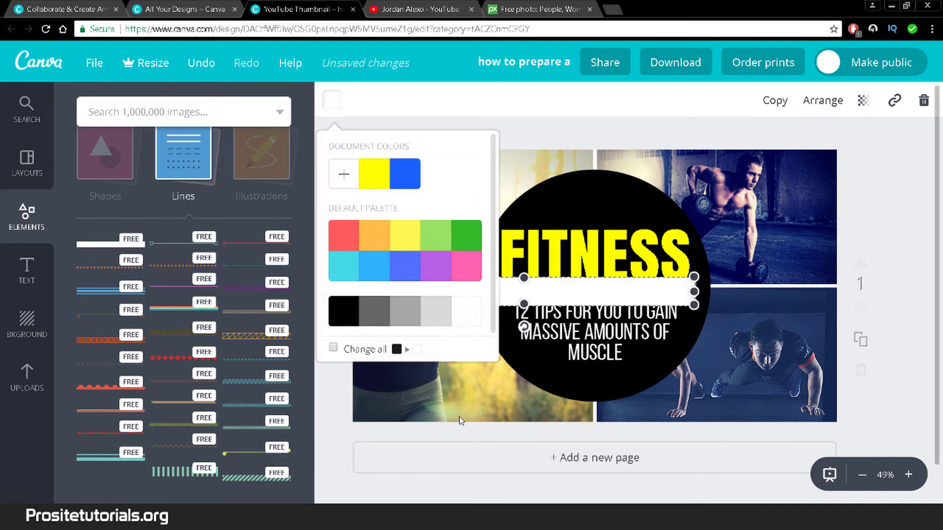
click(434, 491)
Thin and shorten the white line, and centre it as a divider between FITNESS and the subtitle
drag(524, 280, 524, 305)
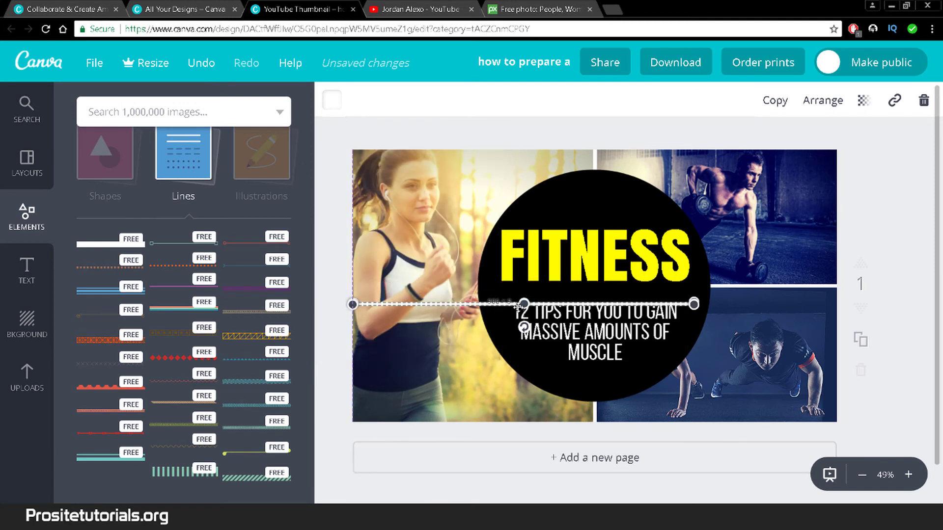
drag(694, 304, 502, 302)
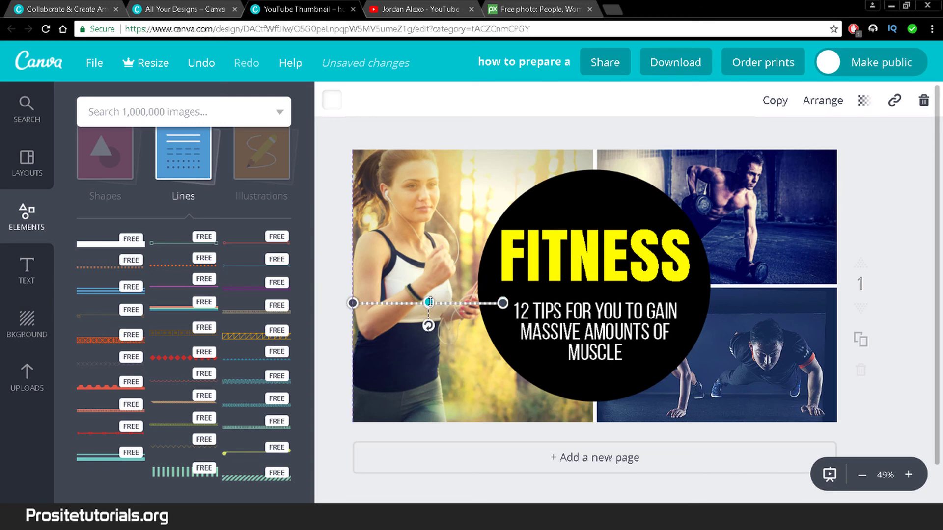
drag(440, 302, 610, 298)
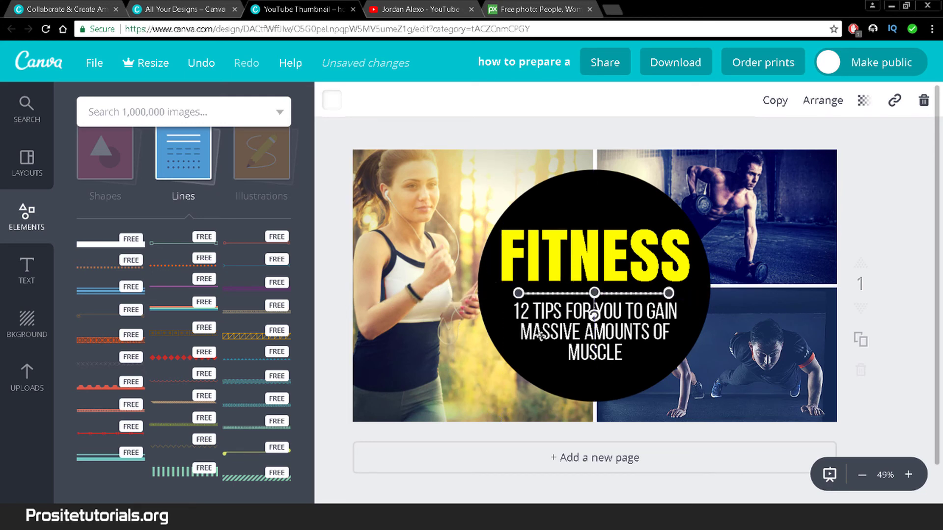
click(348, 501)
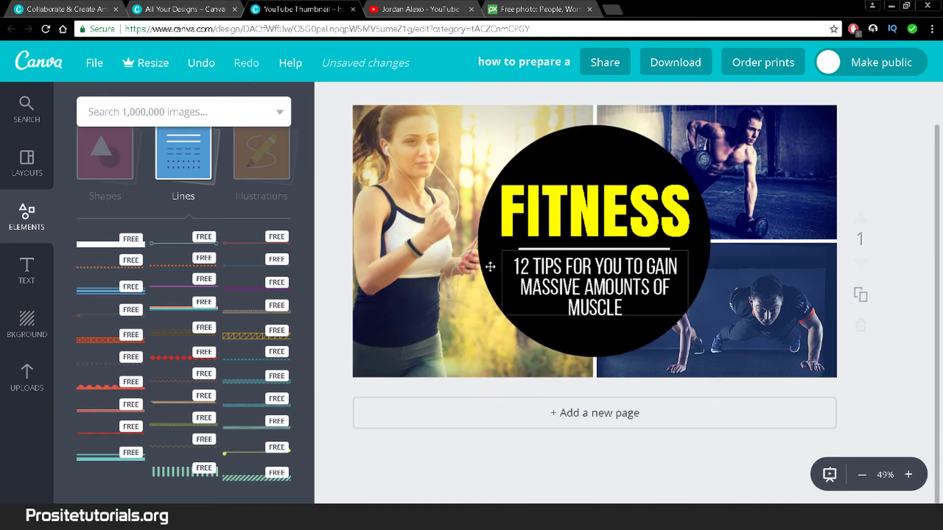
scroll(360, 455, down, 1)
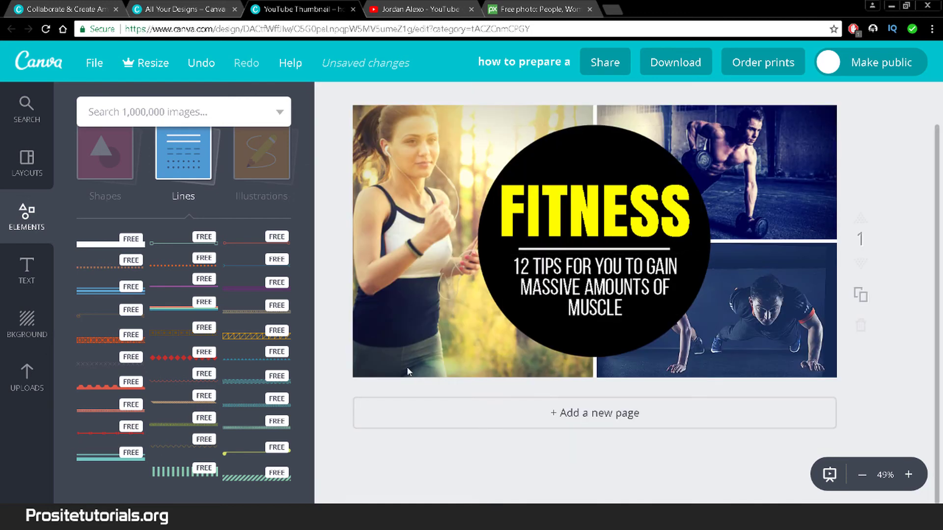
scroll(408, 372, up, 1)
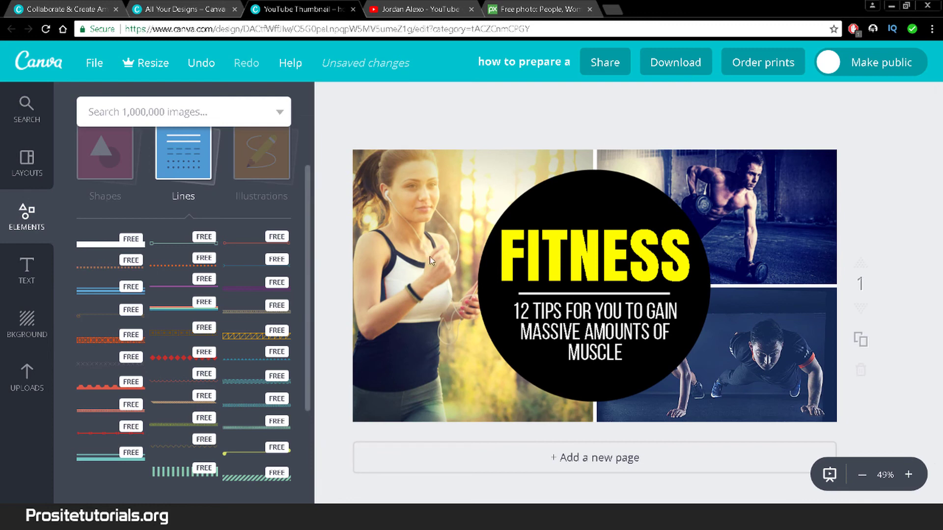
Look through the line elements for the thumbnail and return to the overview of element categories
scroll(228, 246, down, 3)
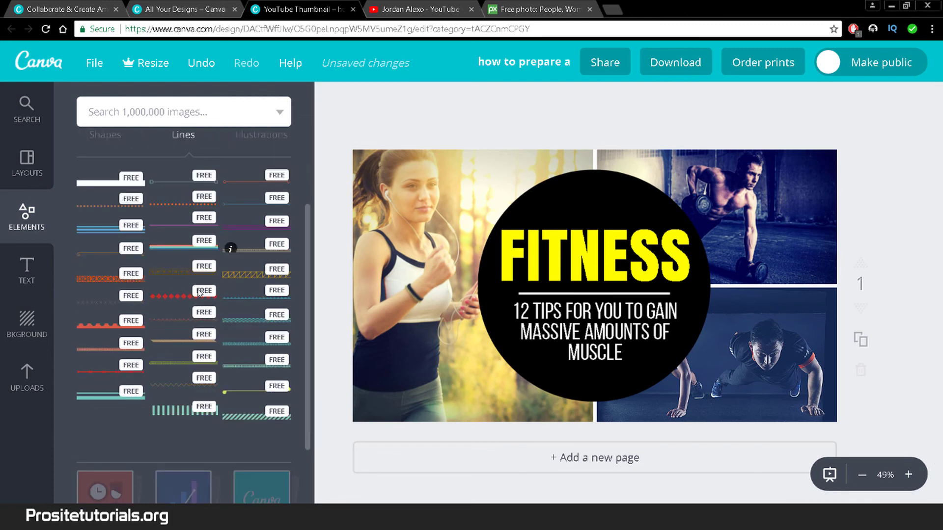
click(33, 237)
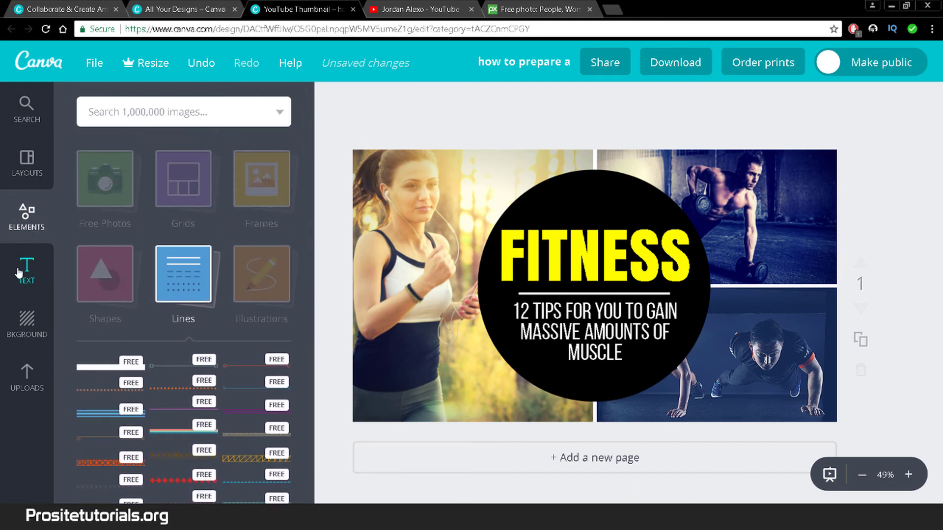
click(19, 273)
click(27, 216)
scroll(275, 270, down, 2)
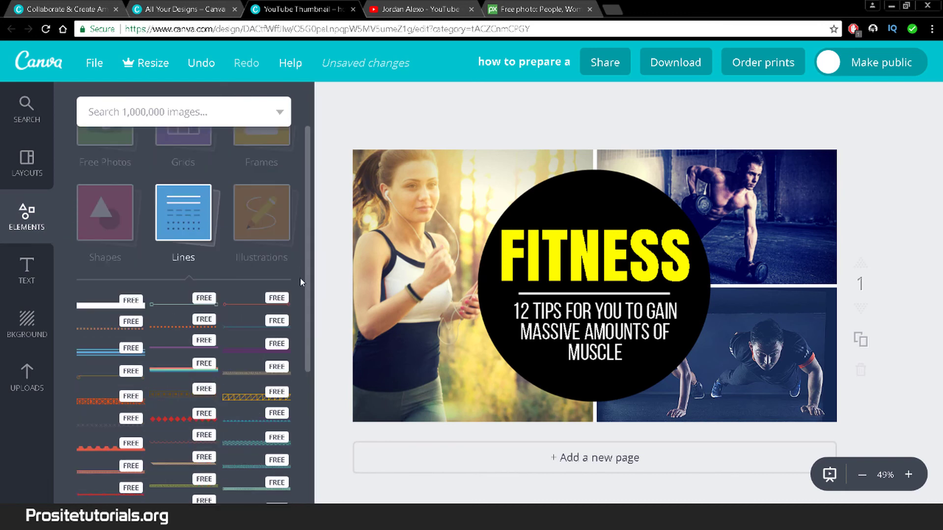
scroll(301, 282, up, 2)
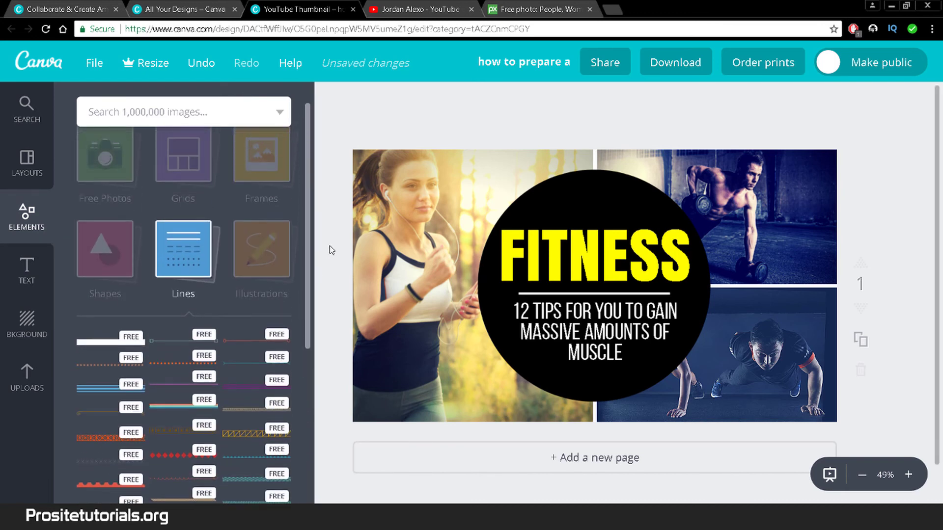
scroll(276, 219, up, 2)
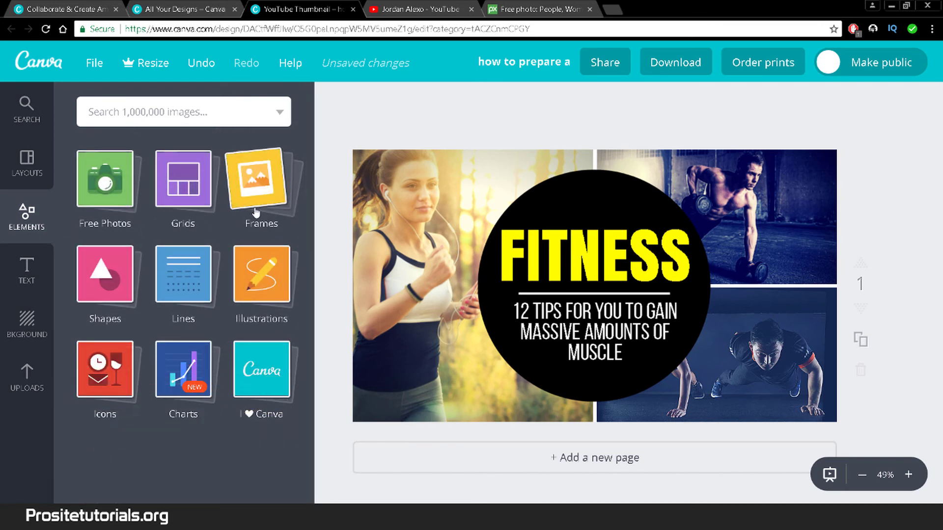
Examine the free icons offered among the elements and close that category again
click(107, 380)
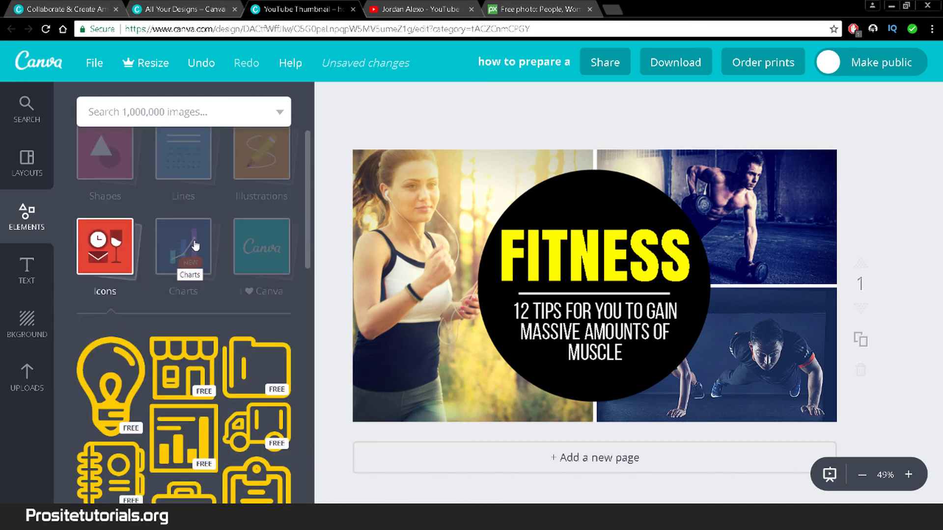
scroll(196, 245, down, 5)
scroll(197, 288, up, 8)
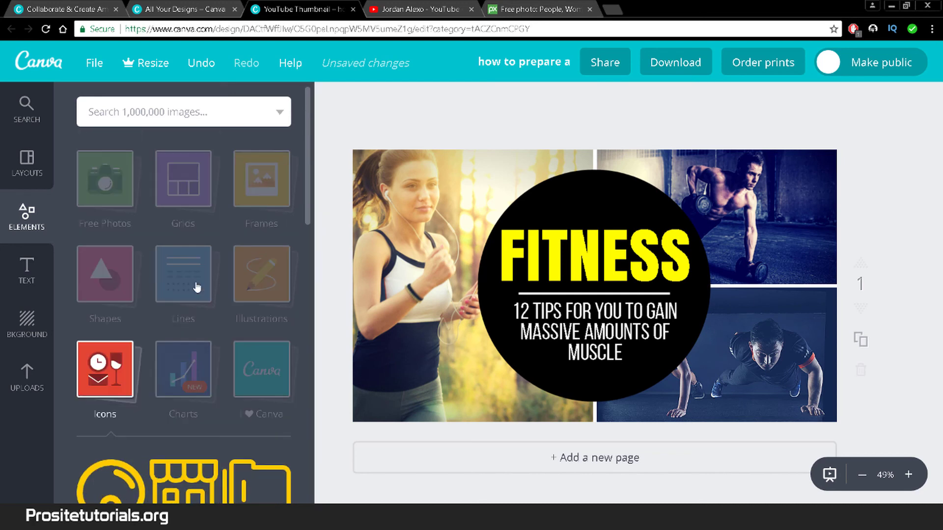
click(197, 287)
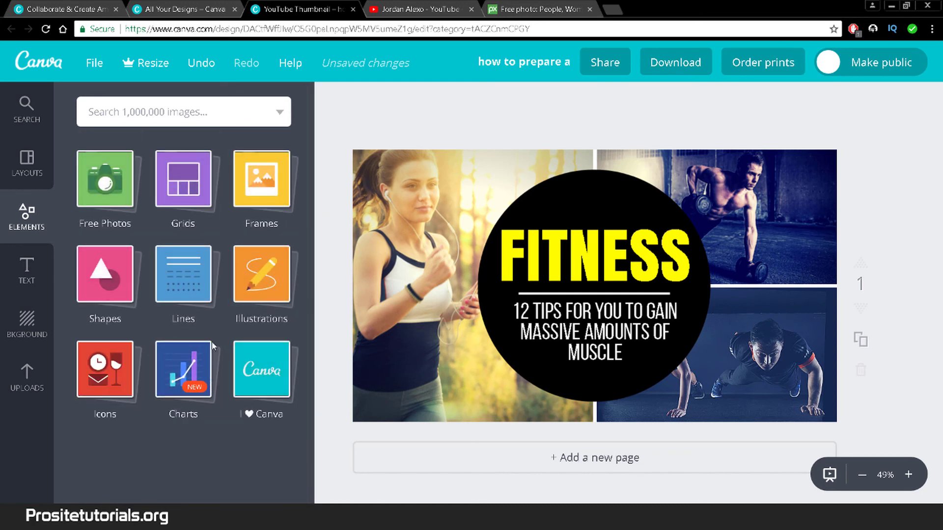
Examine the chart elements, from bar, line and pie charts to the overlapping-circle diagrams
click(194, 371)
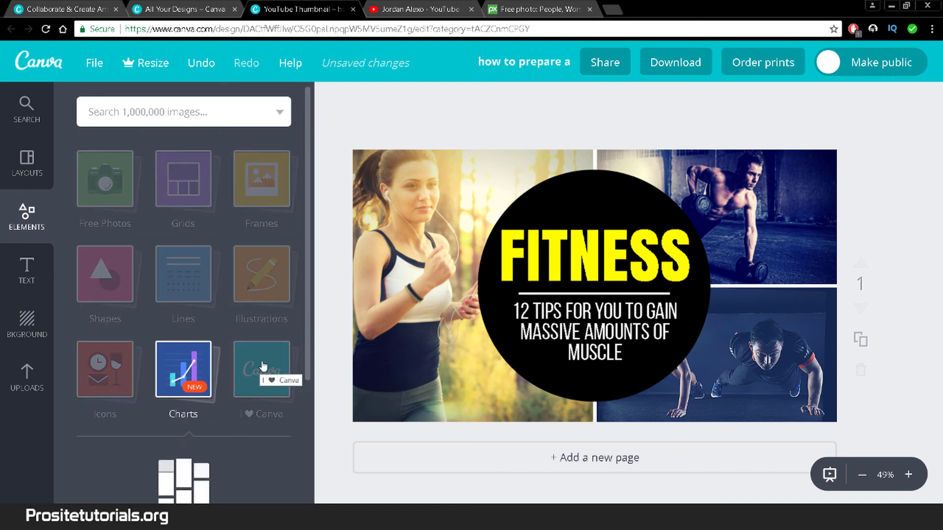
scroll(261, 371, down, 10)
scroll(260, 367, down, 3)
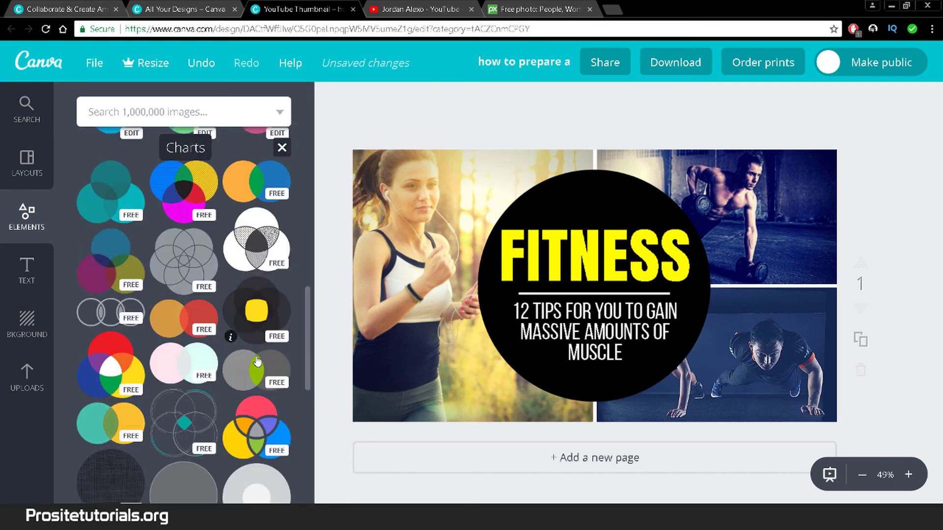
scroll(248, 320, up, 6)
drag(245, 294, 246, 339)
scroll(135, 319, down, 7)
scroll(276, 347, up, 1)
scroll(276, 347, up, 2)
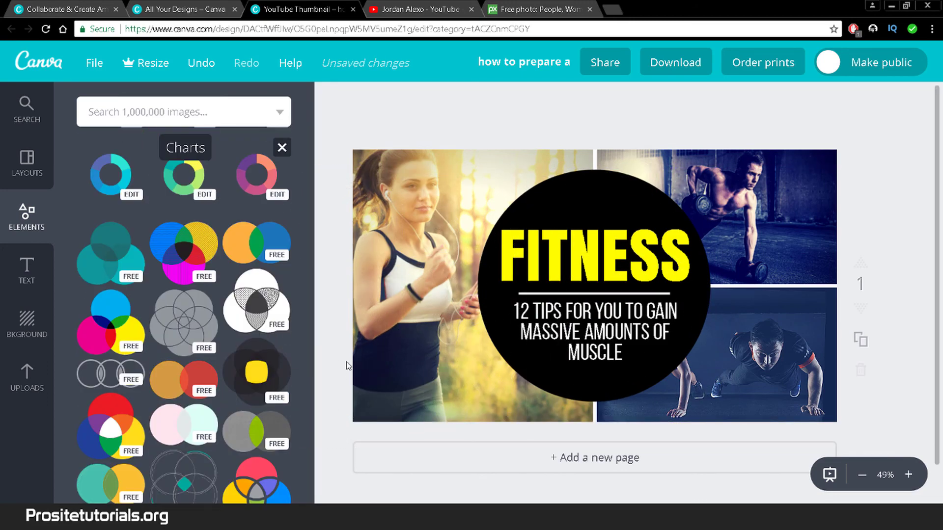
scroll(295, 208, up, 5)
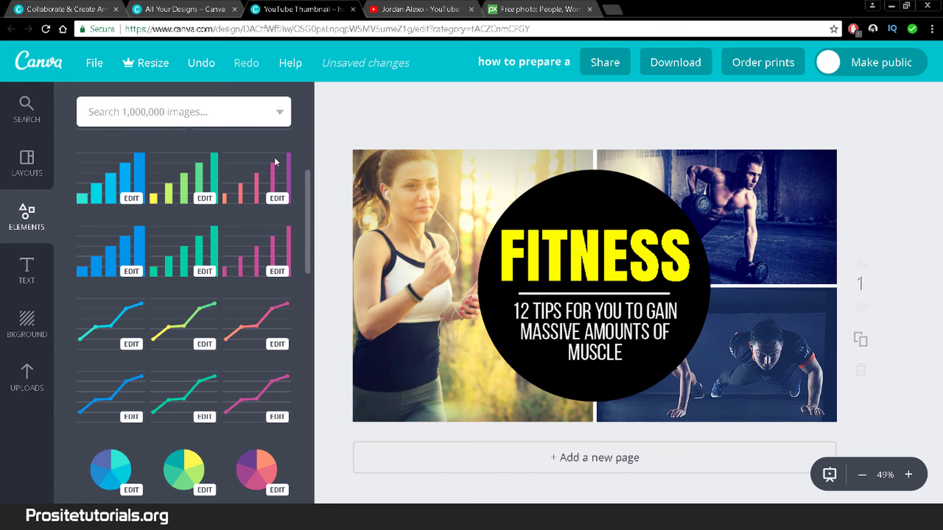
scroll(275, 158, up, 6)
Look over the text and background options and return to the Canva layouts
click(14, 291)
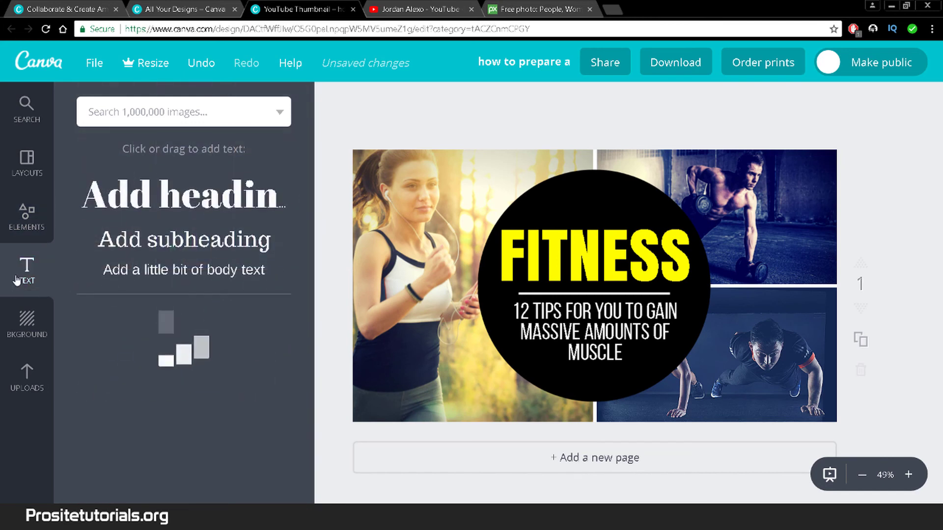
click(10, 320)
click(25, 163)
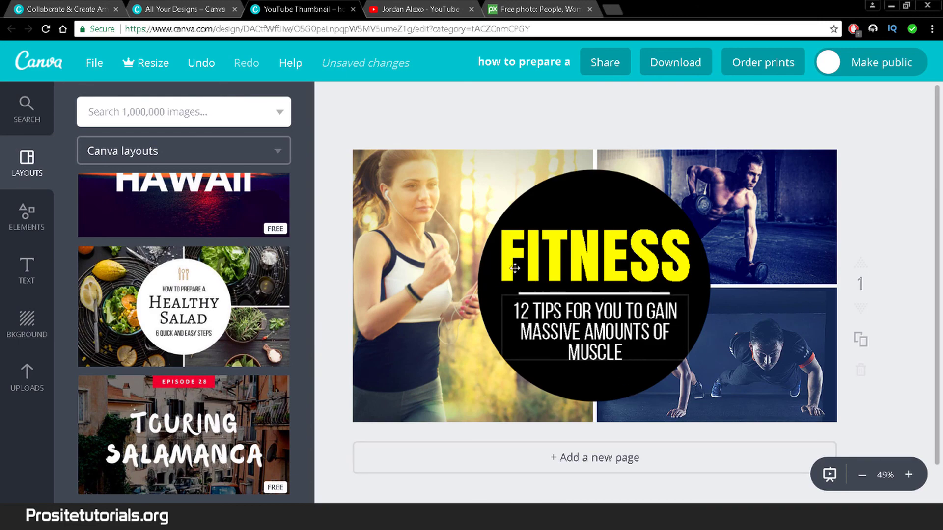
Save the finished YouTube thumbnail design
click(96, 62)
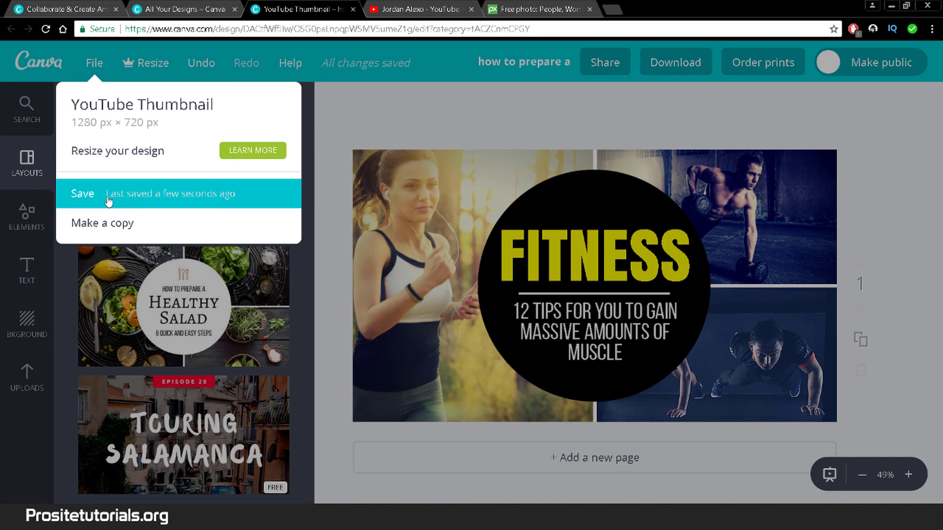
click(109, 201)
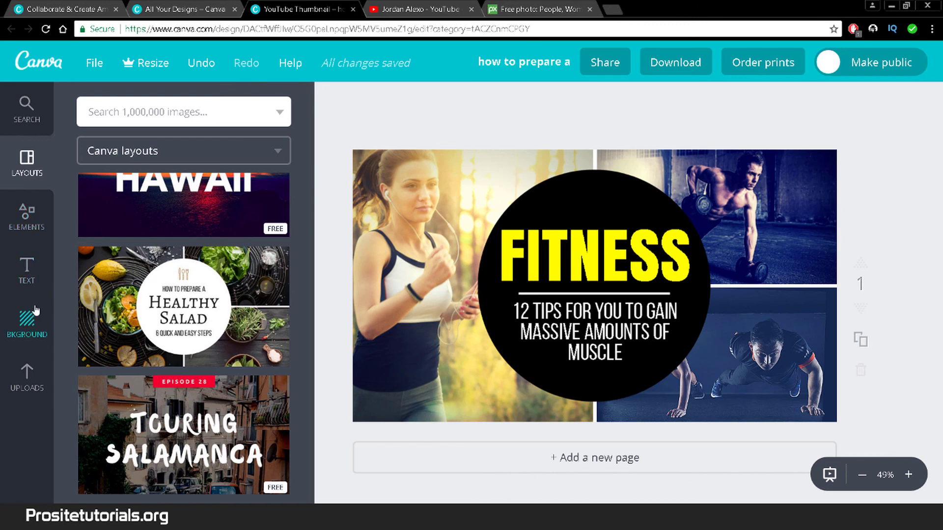
Browse the ready-made Canva thumbnail layouts below the Healthy Salad template
scroll(278, 360, down, 1)
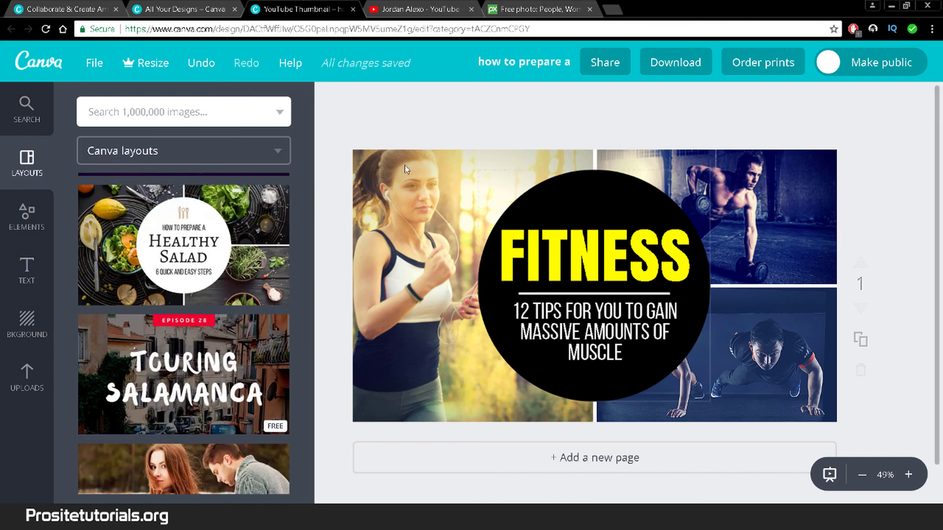
scroll(155, 424, up, 1)
scroll(155, 423, down, 1)
drag(138, 382, 265, 292)
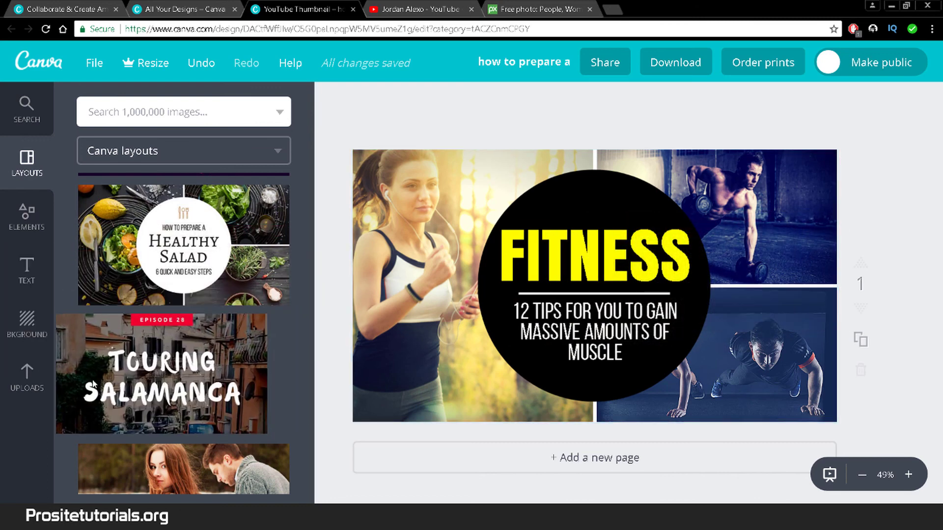
scroll(140, 412, down, 1)
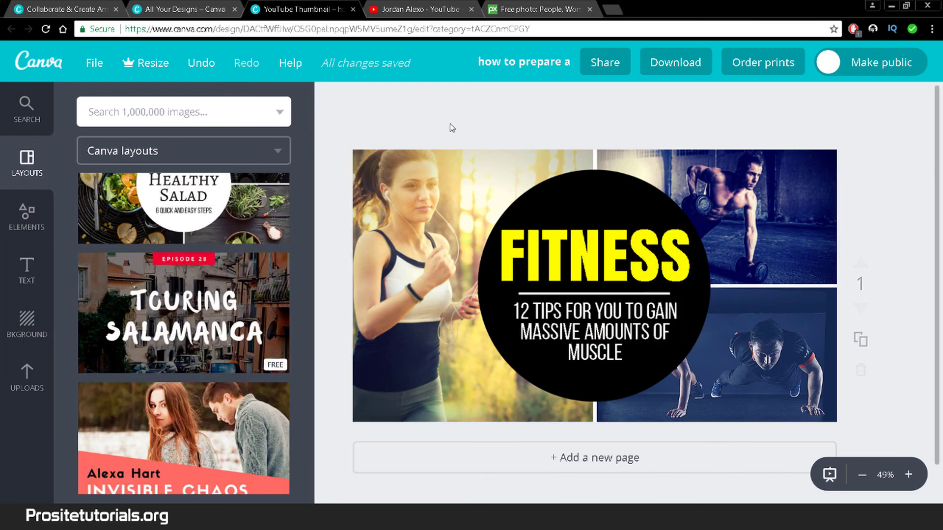
Check the thumbnail's download file type options and view the YouTube channel's home page, returning to the Canva design
click(669, 72)
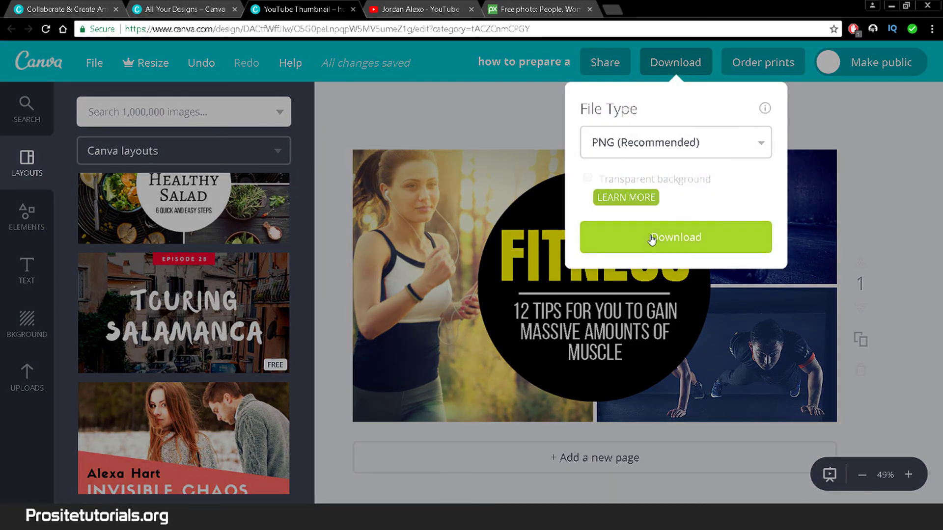
click(385, 6)
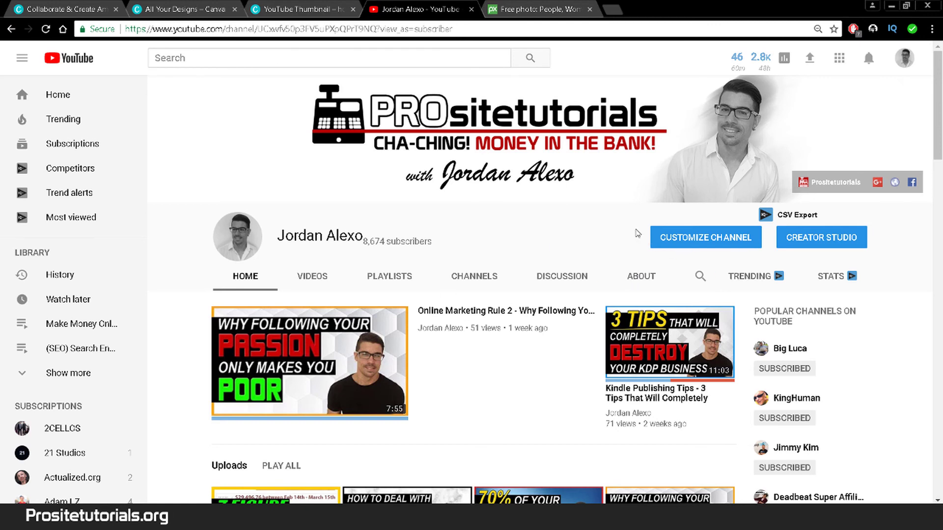
click(298, 9)
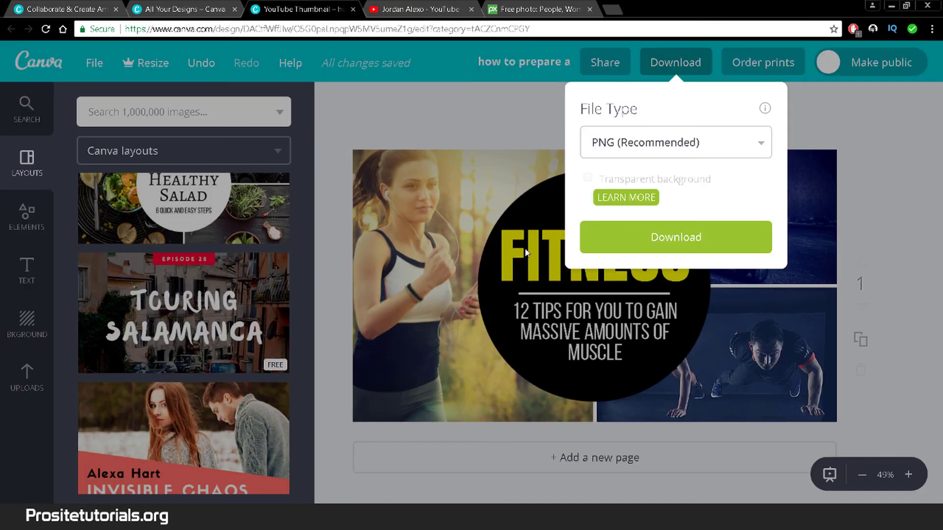
click(459, 110)
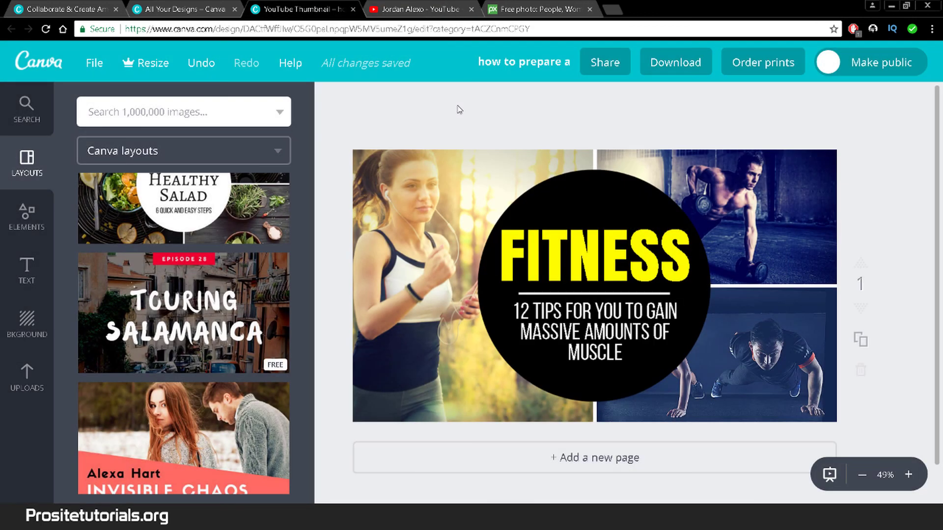